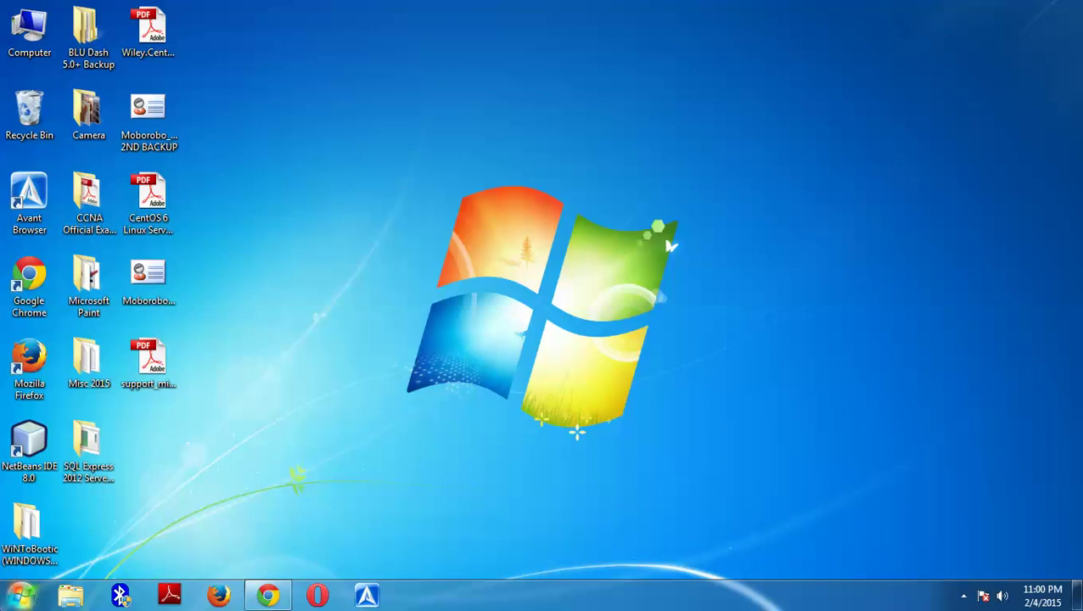
# - Launch SQL Server Management Studio from the Microsoft SQL Server 2012 program group
pyautogui.click(21, 596)
pyautogui.click(68, 525)
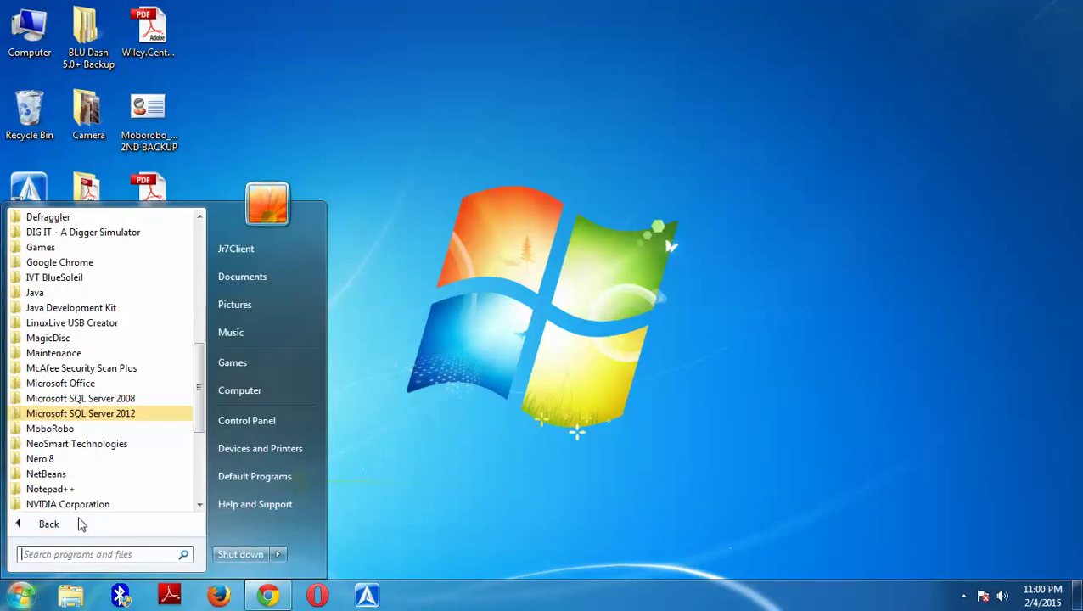
pyautogui.click(67, 416)
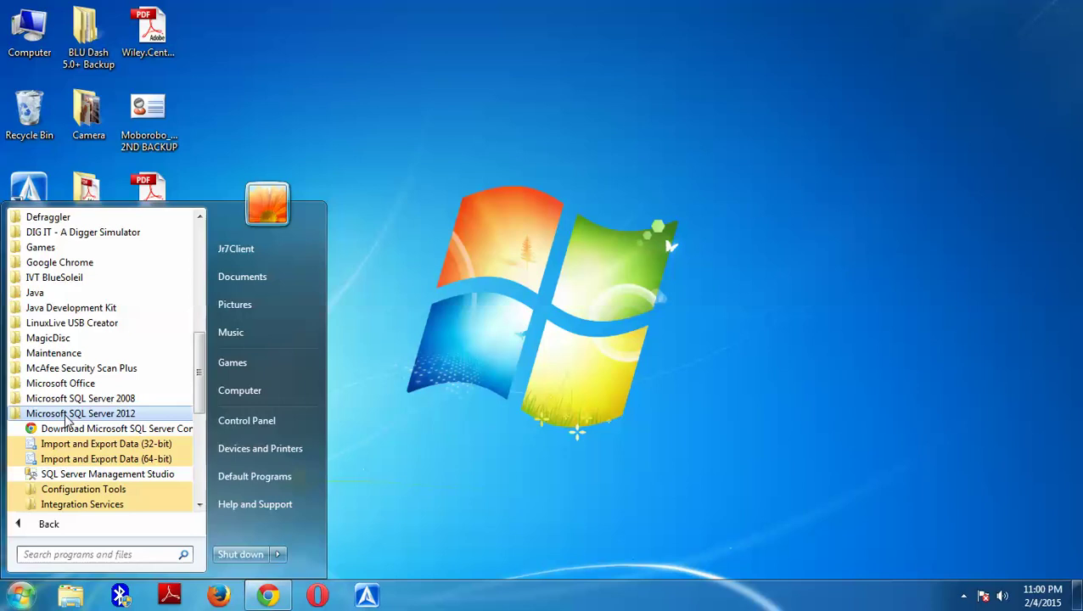
pyautogui.click(110, 476)
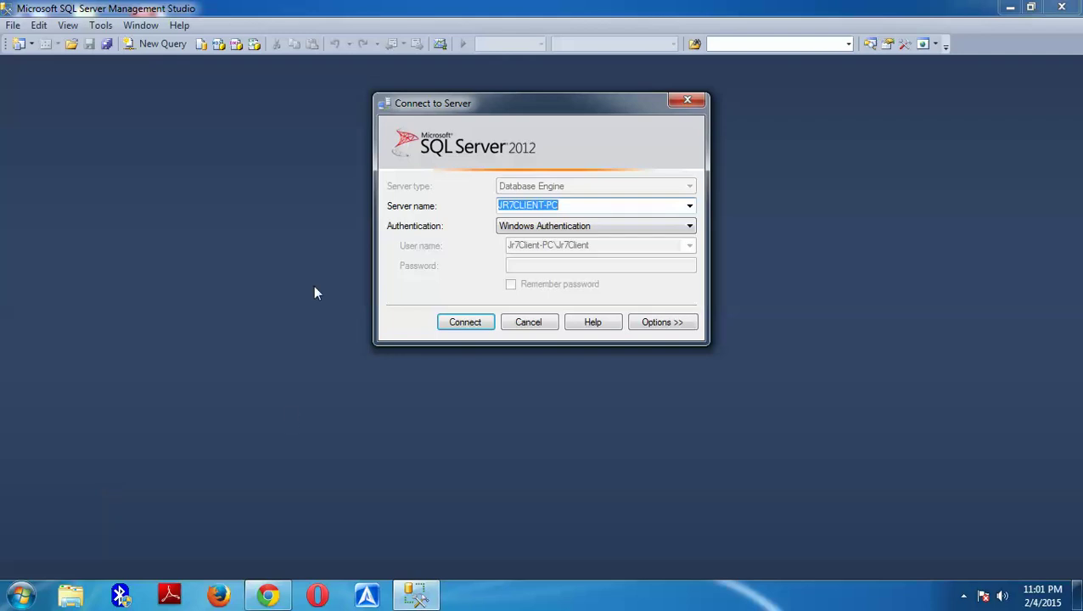
# - Try SQL Server Authentication for the server connection and go to its password field
pyautogui.click(531, 227)
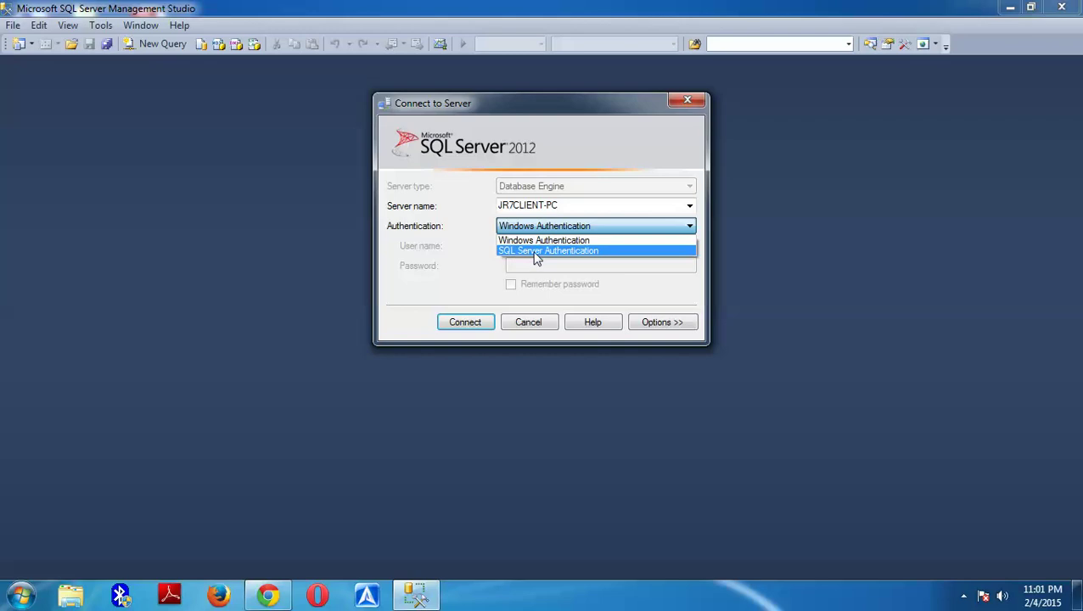
pyautogui.click(536, 253)
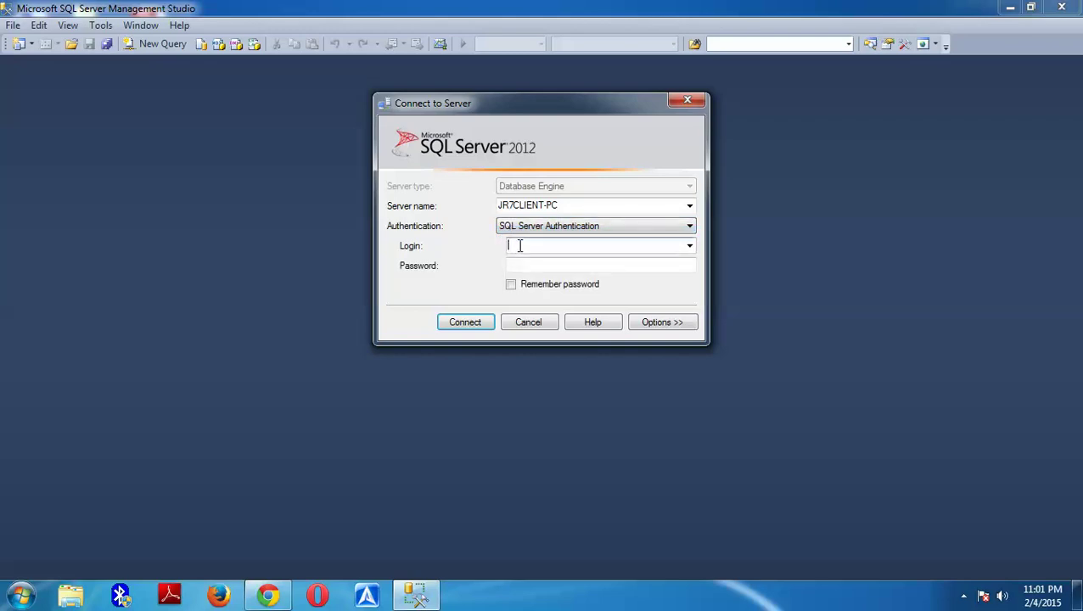
pyautogui.click(578, 268)
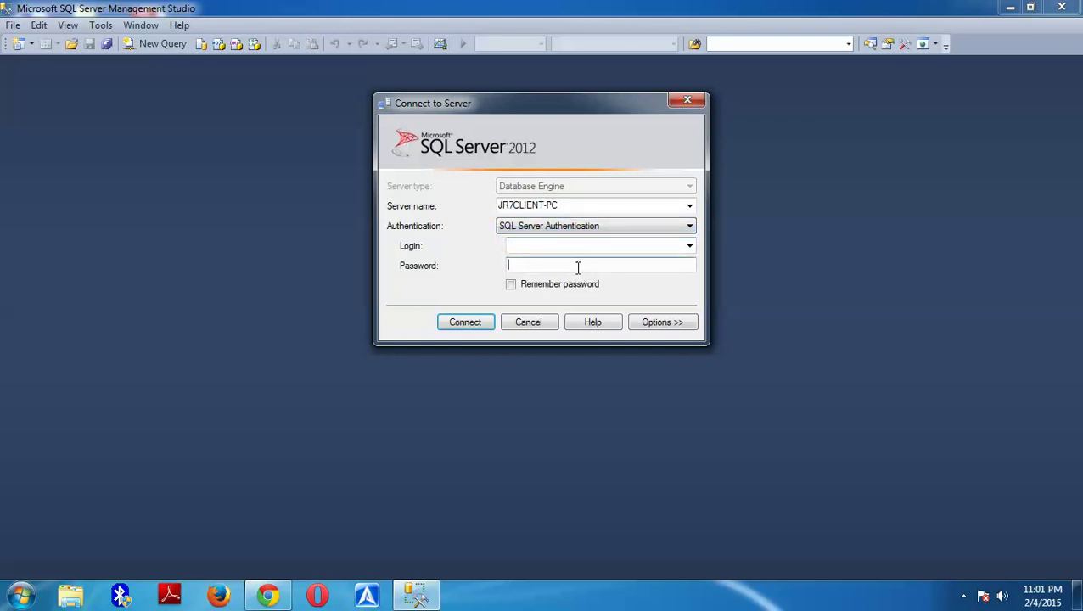
# - Set the authentication to Windows Authentication and connect to the server JR7CLIENT-PC
pyautogui.click(527, 228)
pyautogui.click(524, 239)
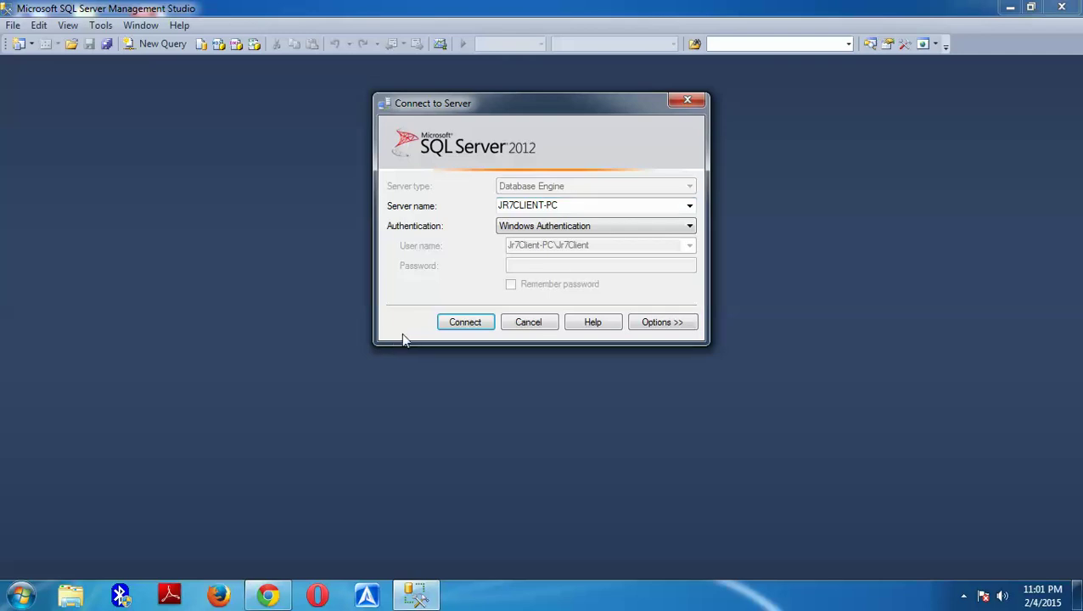
pyautogui.click(459, 321)
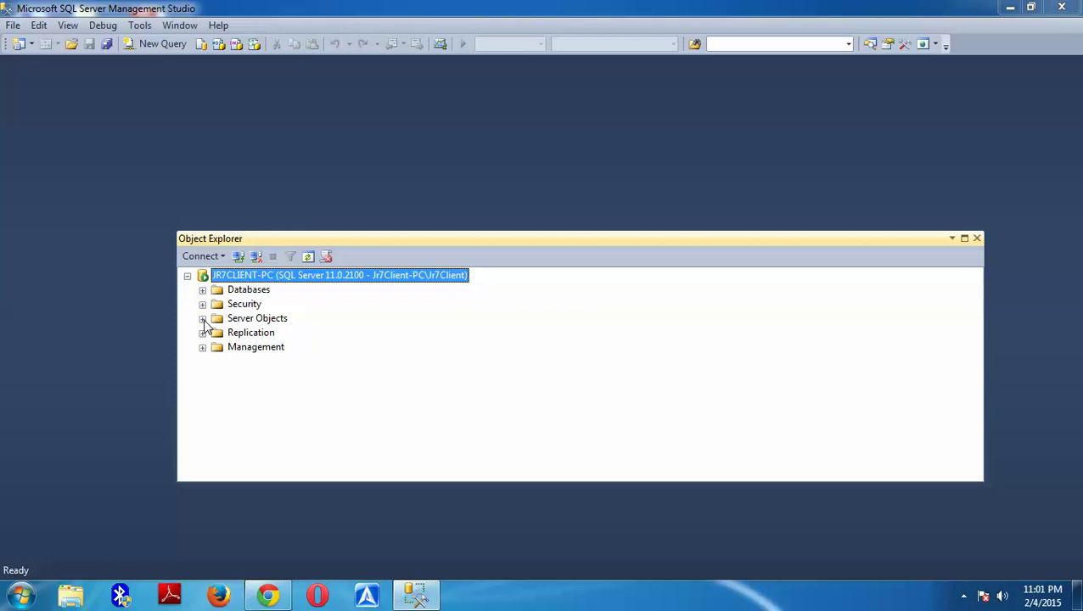
# - List the server's databases, look through the folders inside SteveDatabase, and put the Management Studio window away
pyautogui.click(202, 291)
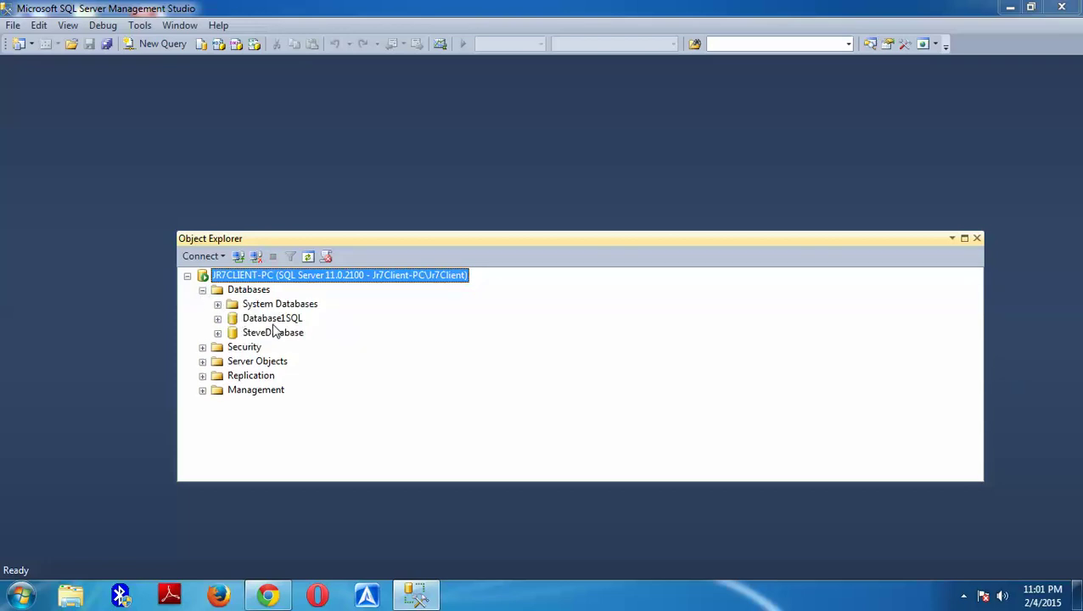
pyautogui.click(273, 329)
pyautogui.doubleClick(273, 332)
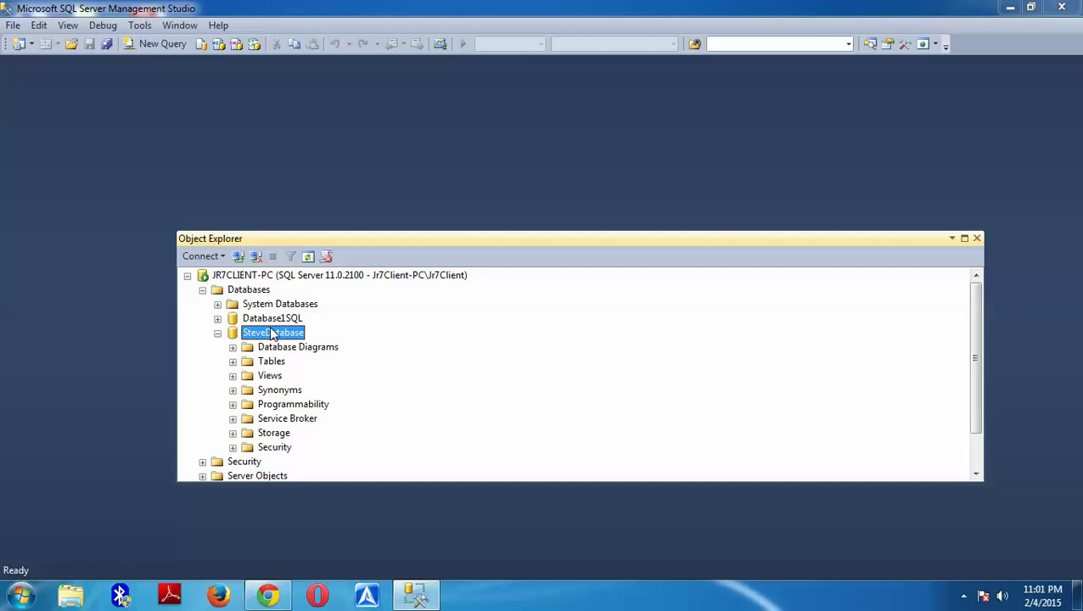
pyautogui.click(217, 332)
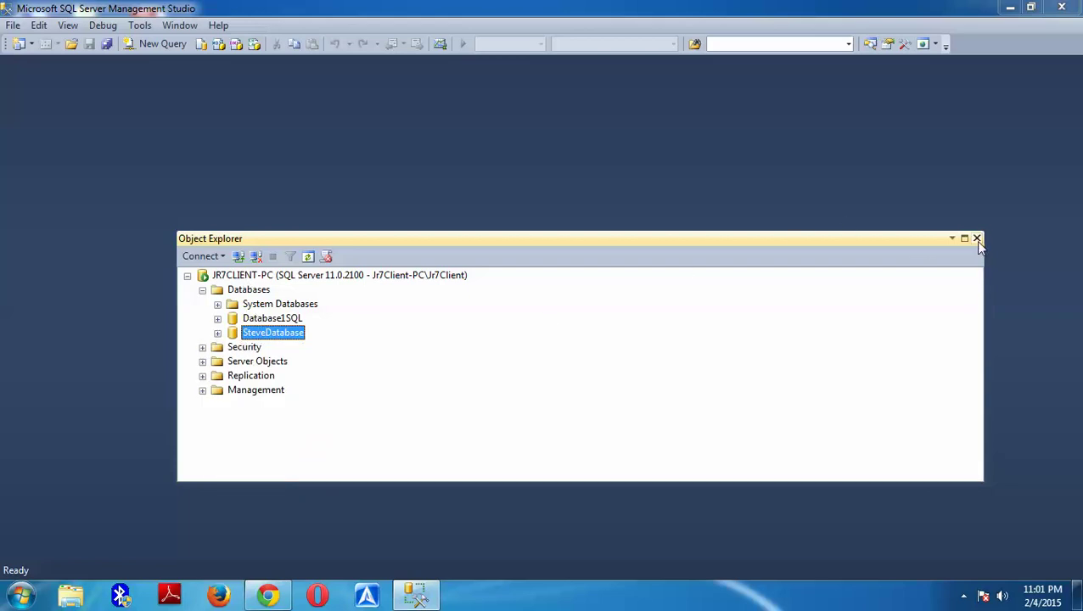
pyautogui.click(1061, 7)
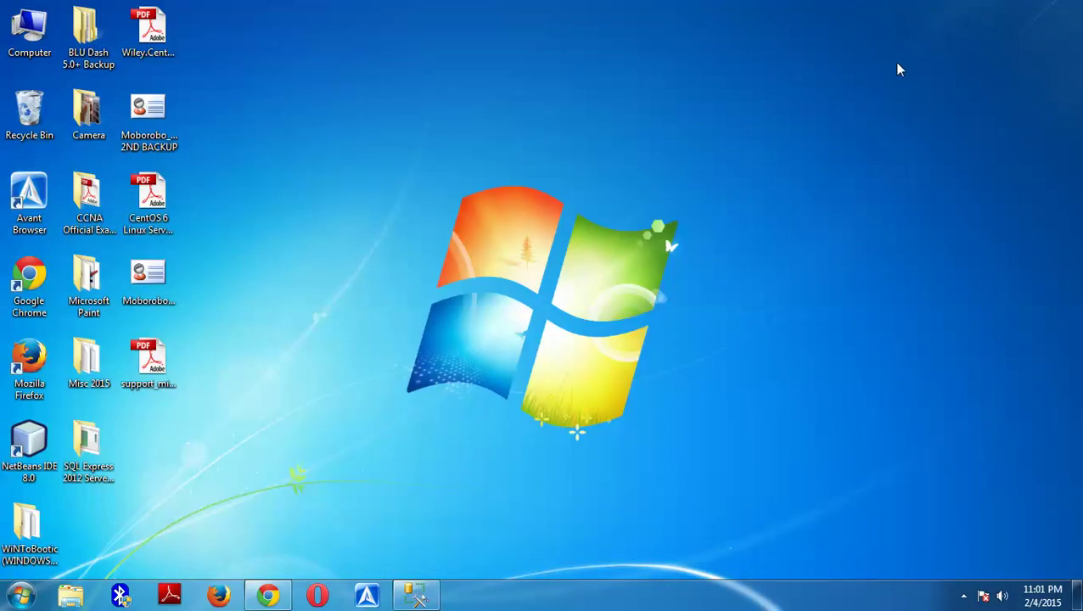
pyautogui.click(21, 596)
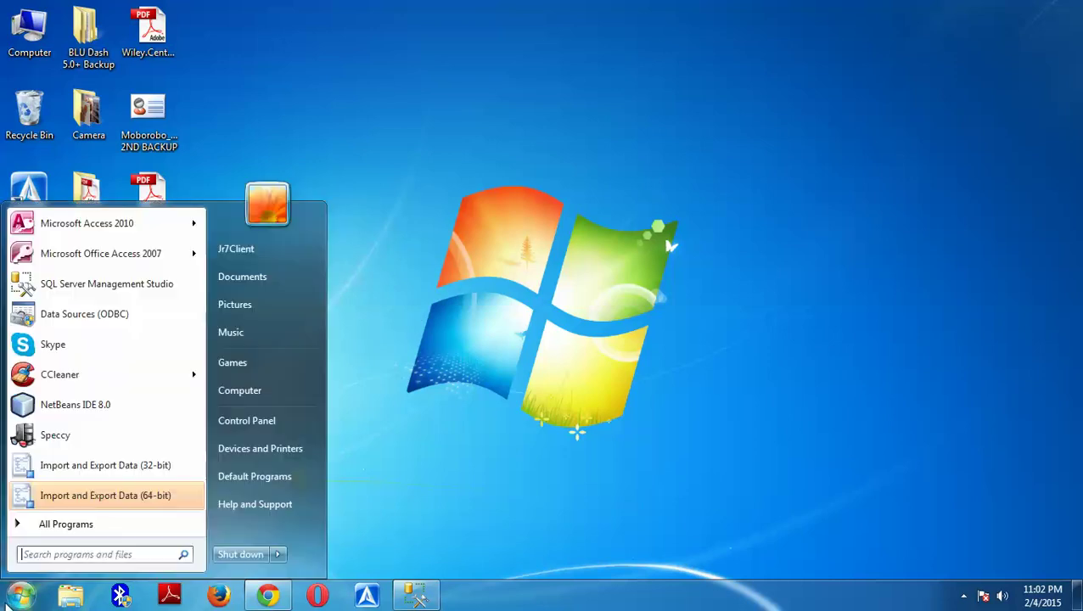
pyautogui.click(523, 370)
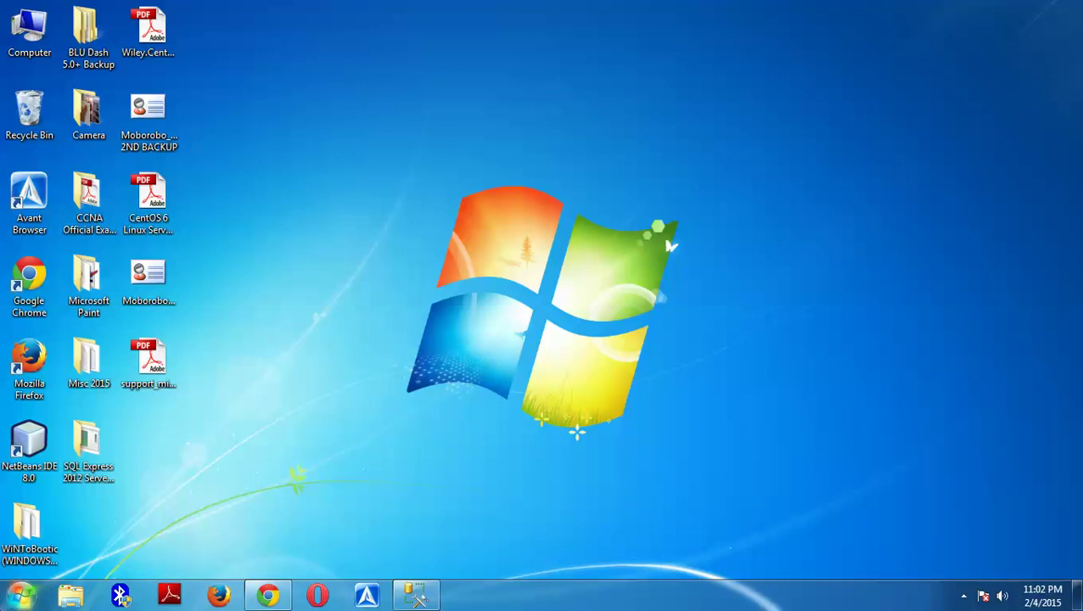
pyautogui.click(20, 595)
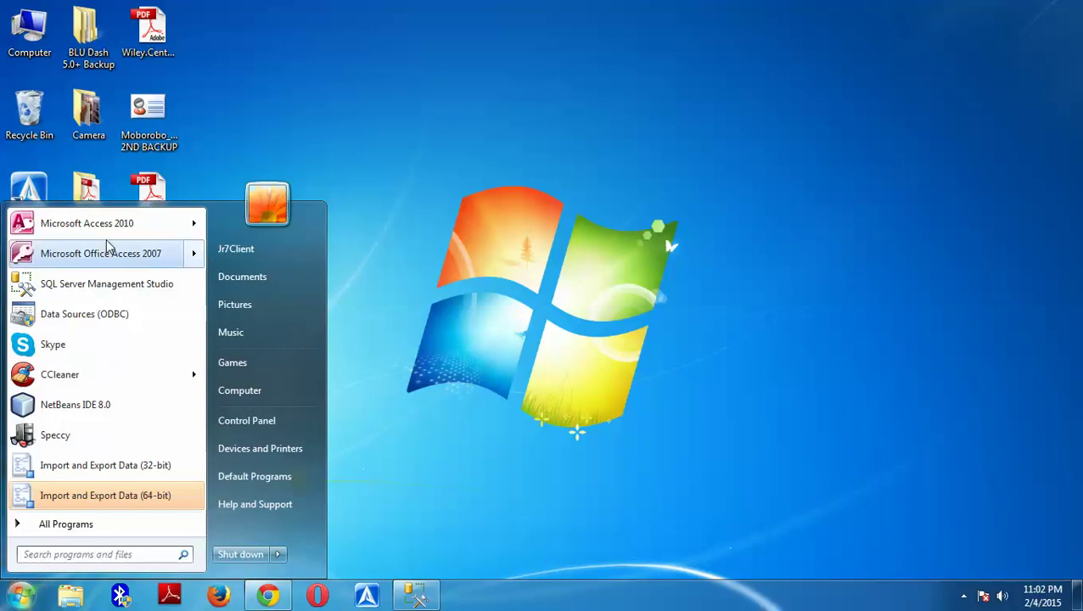
pyautogui.moveTo(108, 245)
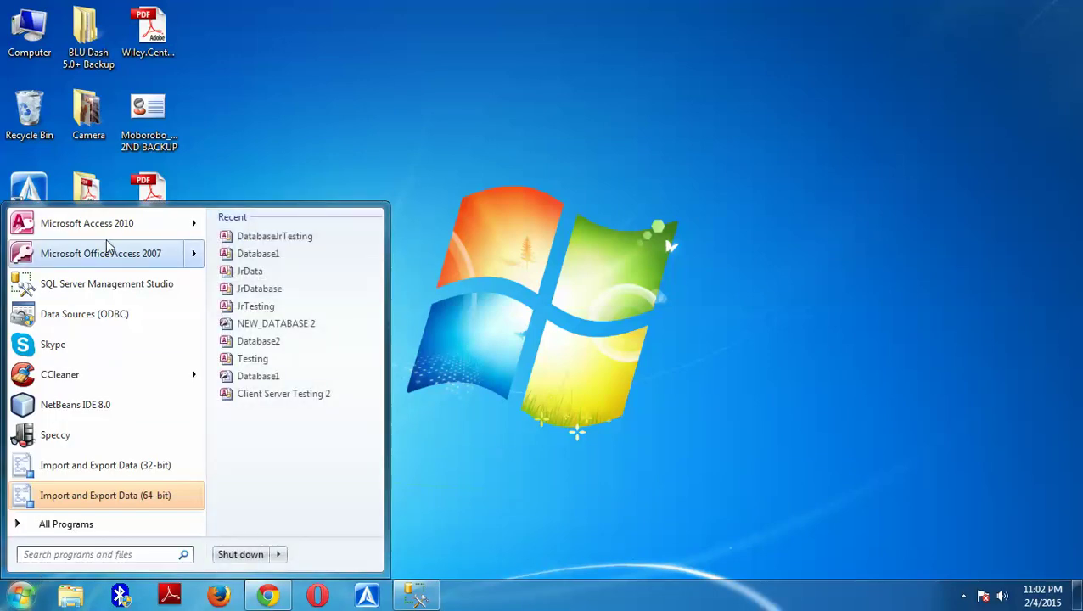
pyautogui.click(305, 72)
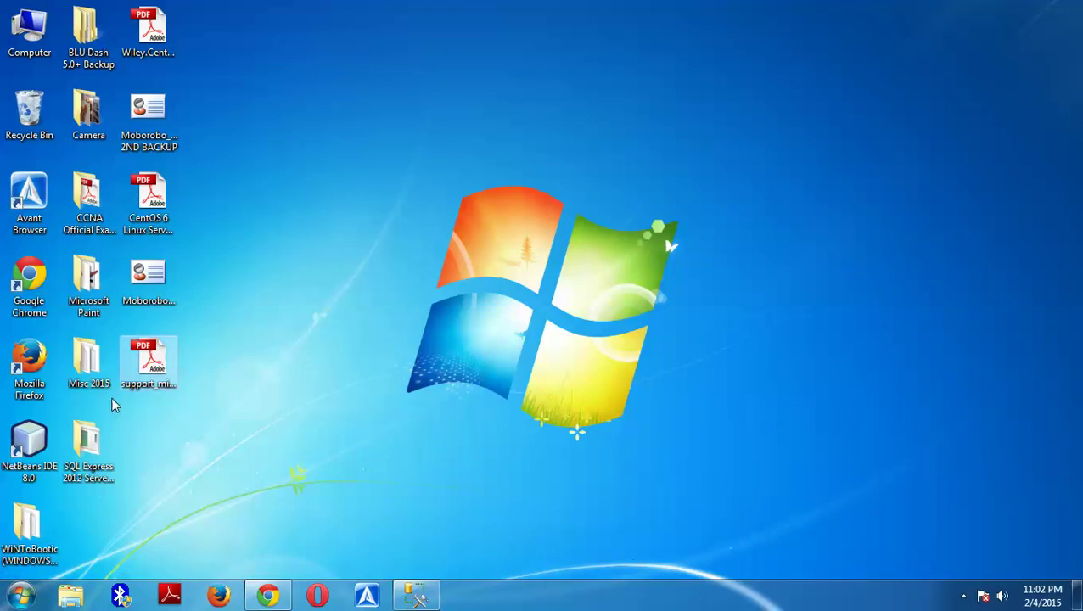
# - Launch Microsoft Access 2010 and name the new blank database LinkingCustomers
pyautogui.click(20, 596)
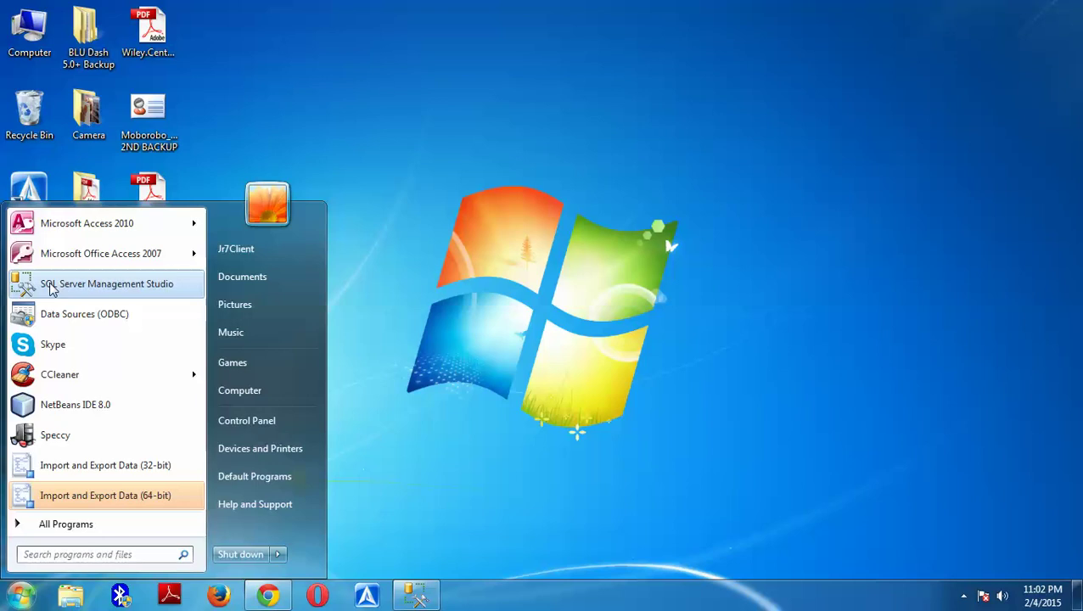
pyautogui.click(81, 230)
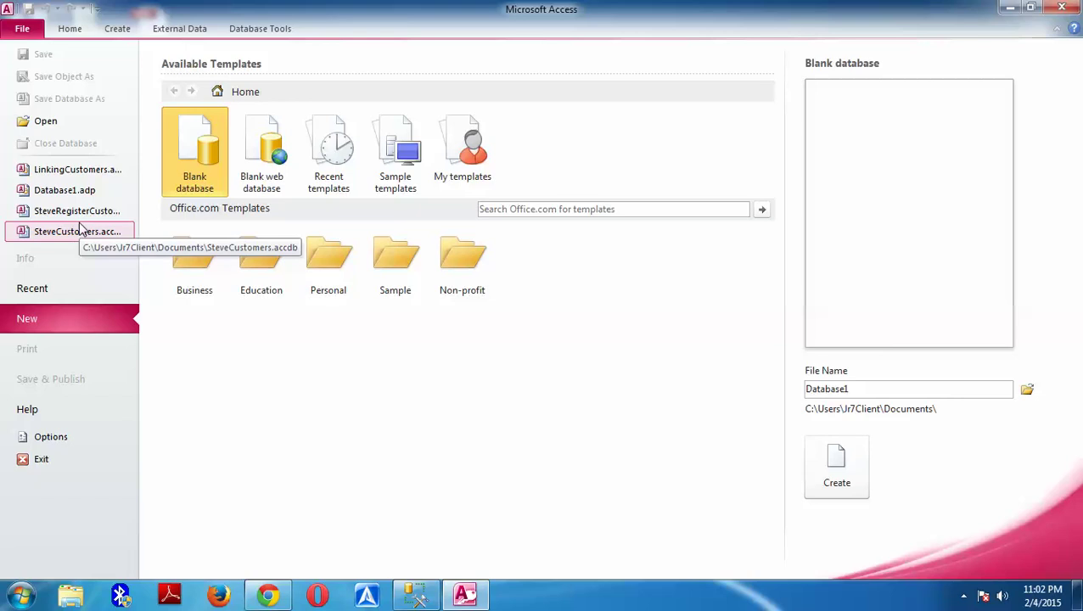
pyautogui.doubleClick(854, 389)
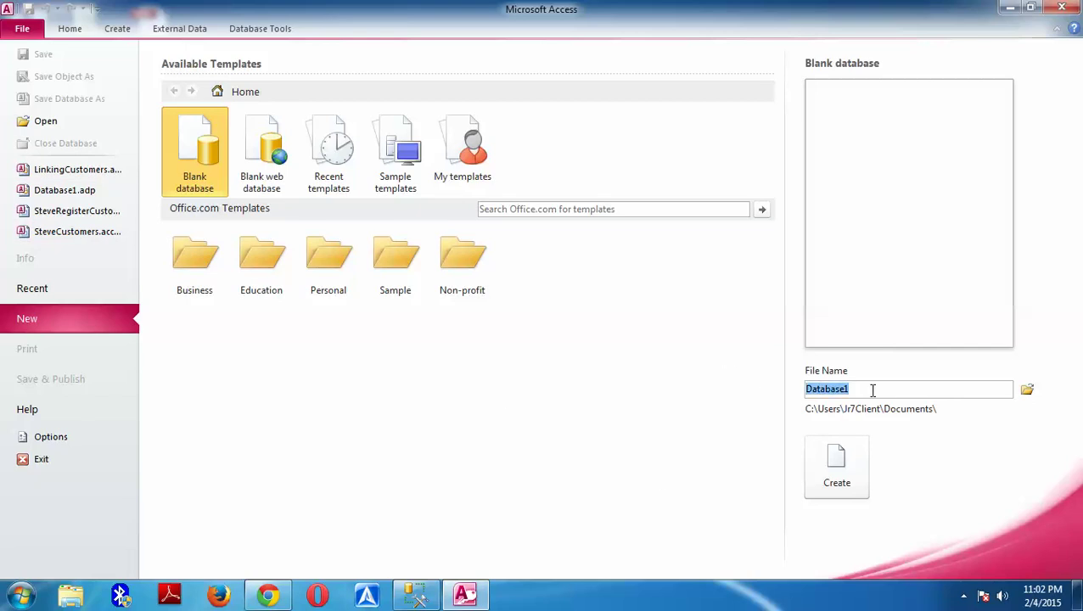
pyautogui.write('LinkingCusto')
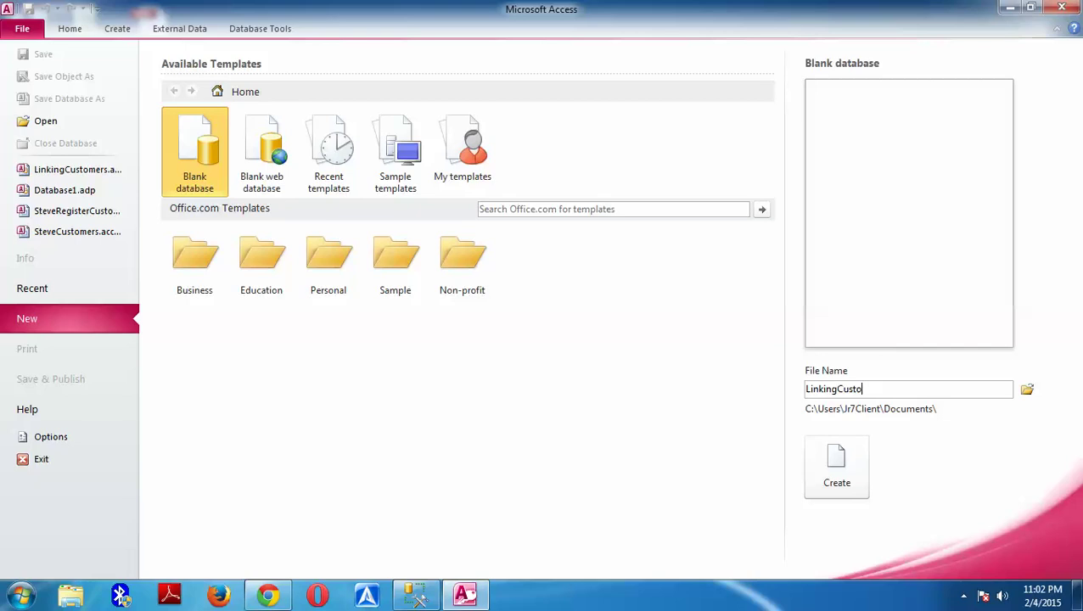
pyautogui.write('mers')
# - Set the new database's file type to Microsoft Access Projects and create the project LinkingCustomers.adp
pyautogui.click(1025, 389)
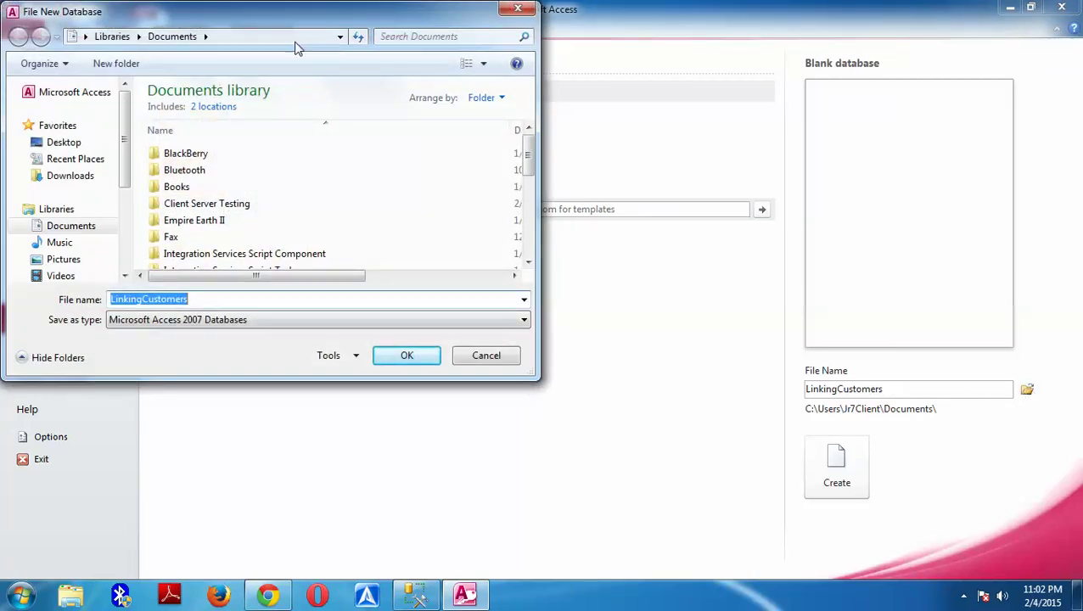
pyautogui.moveTo(301, 30); pyautogui.dragTo(502, 89)
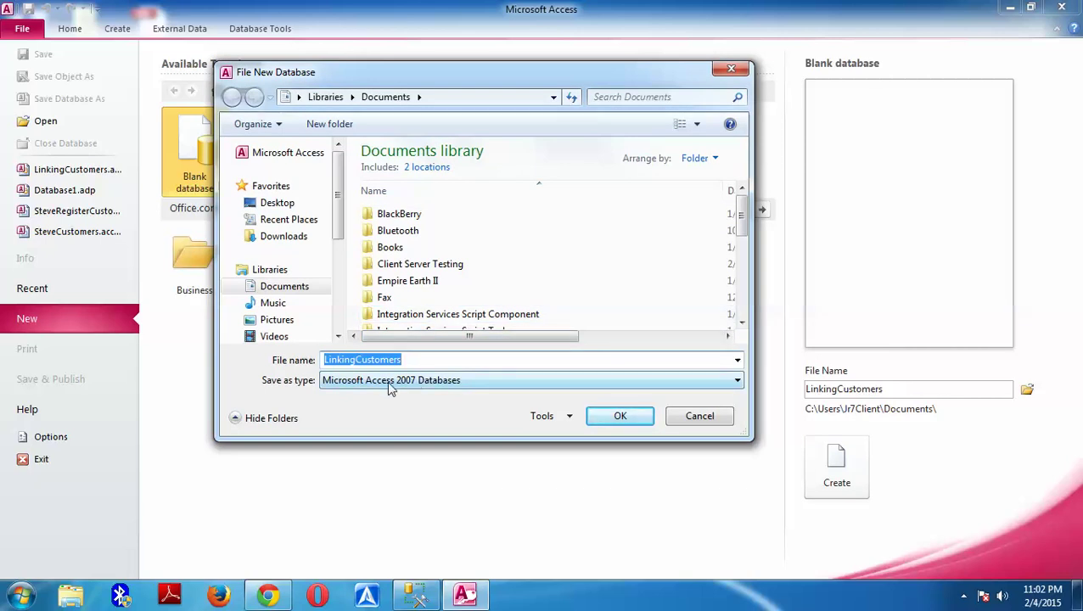
pyautogui.click(511, 381)
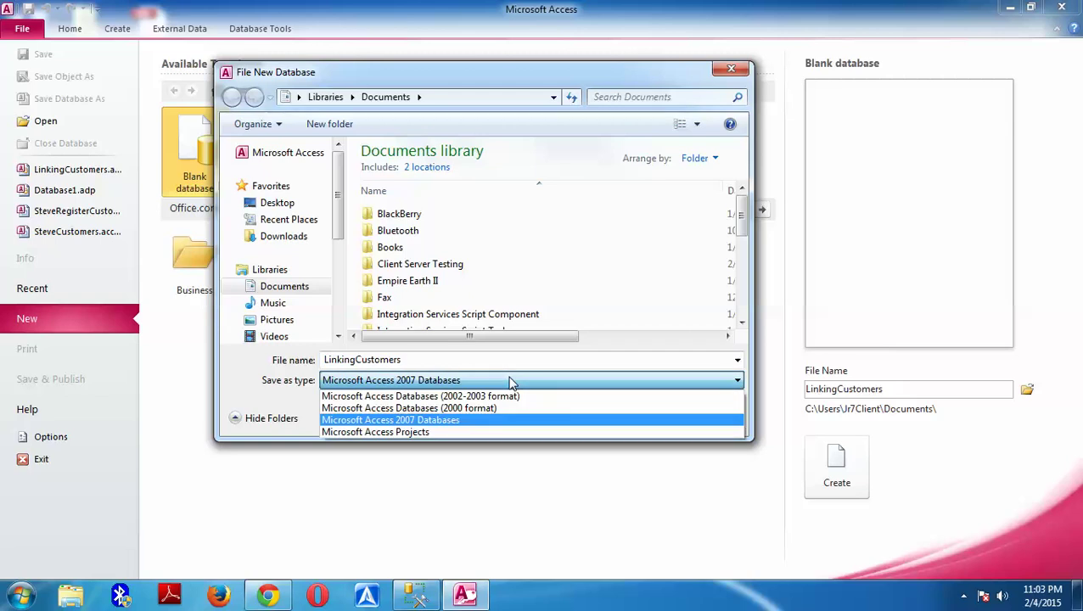
pyautogui.click(433, 433)
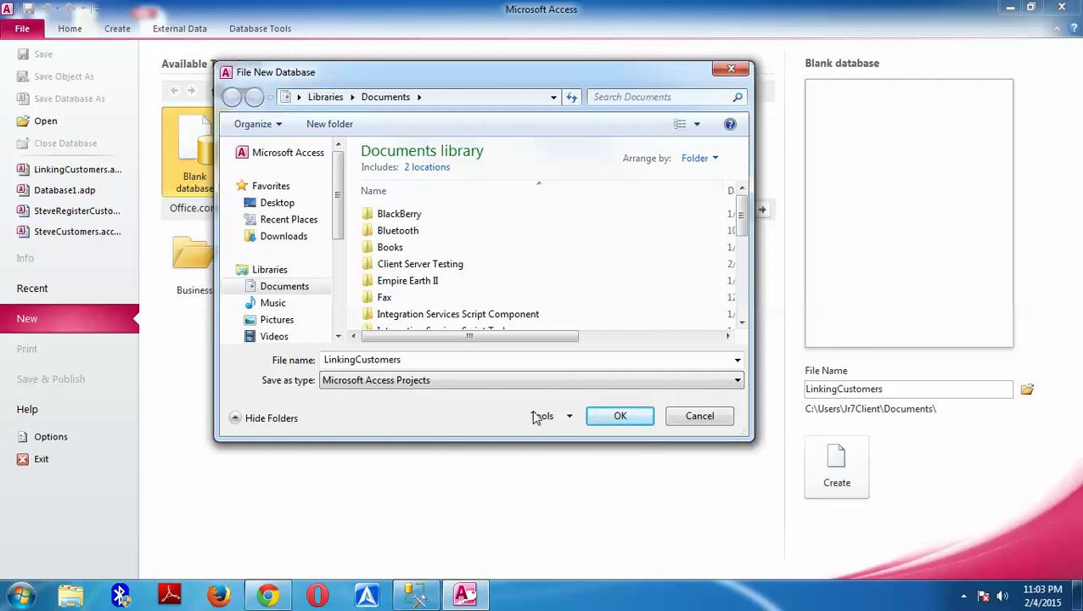
pyautogui.click(617, 416)
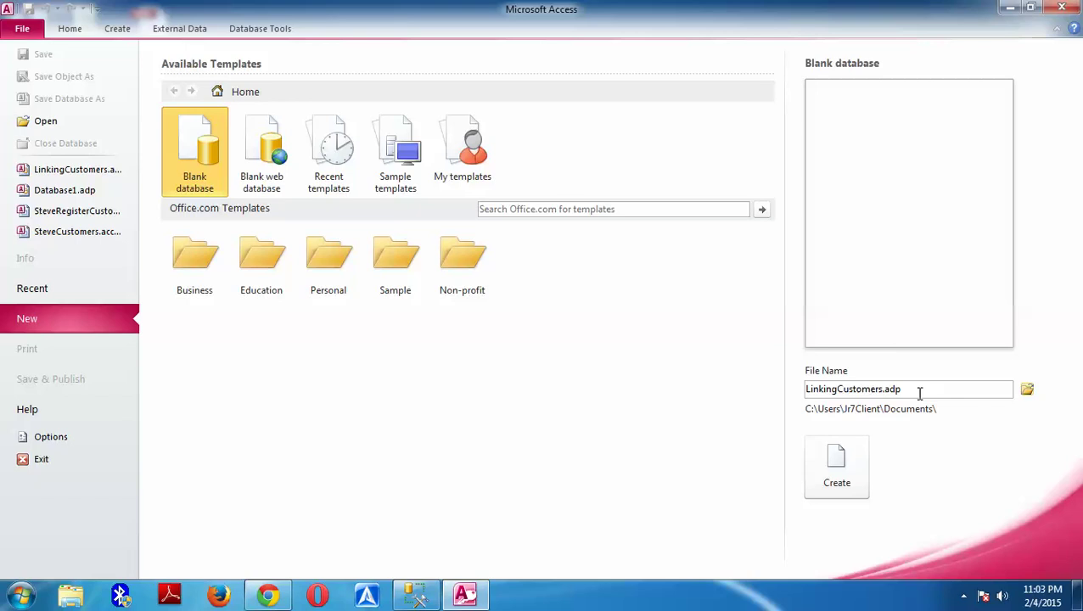
pyautogui.click(840, 462)
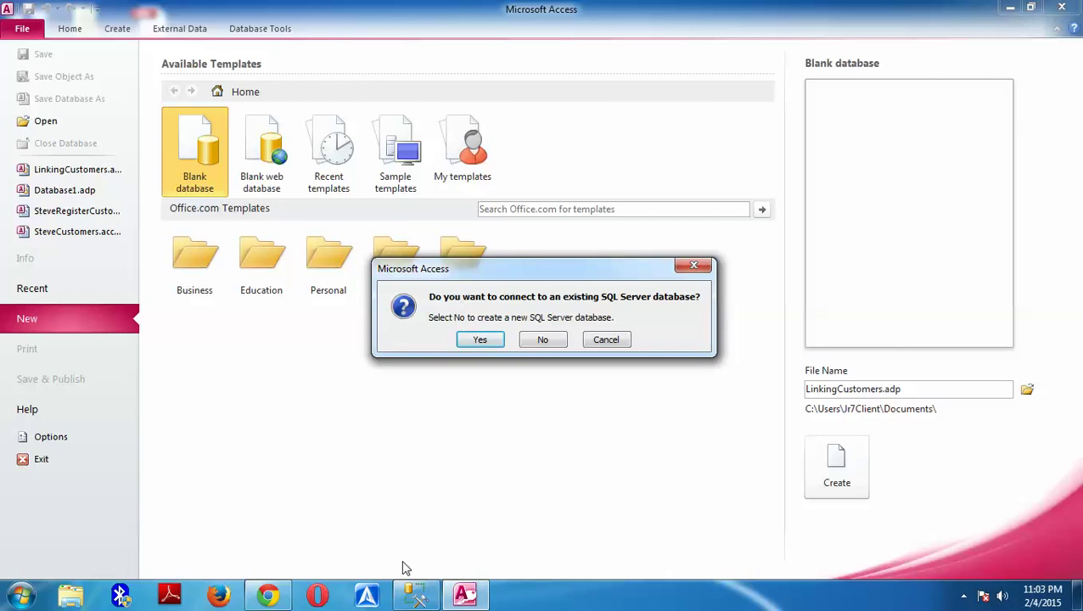
# - Switch to SQL Server Management Studio and look at the existing databases Database1SQL and SteveDatabase
pyautogui.click(416, 597)
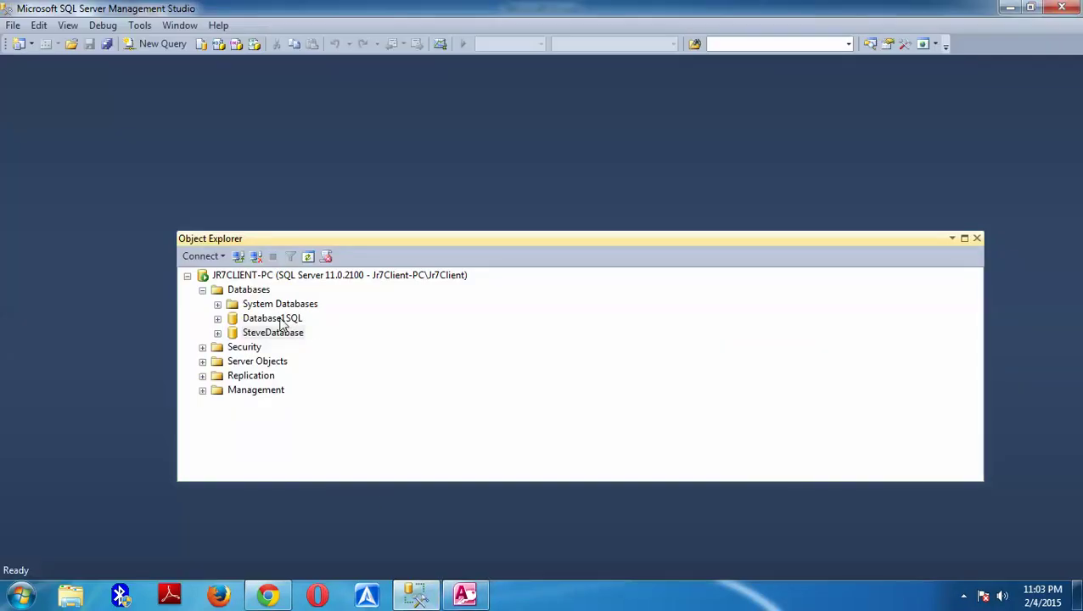
pyautogui.click(282, 318)
pyautogui.click(281, 333)
pyautogui.click(283, 319)
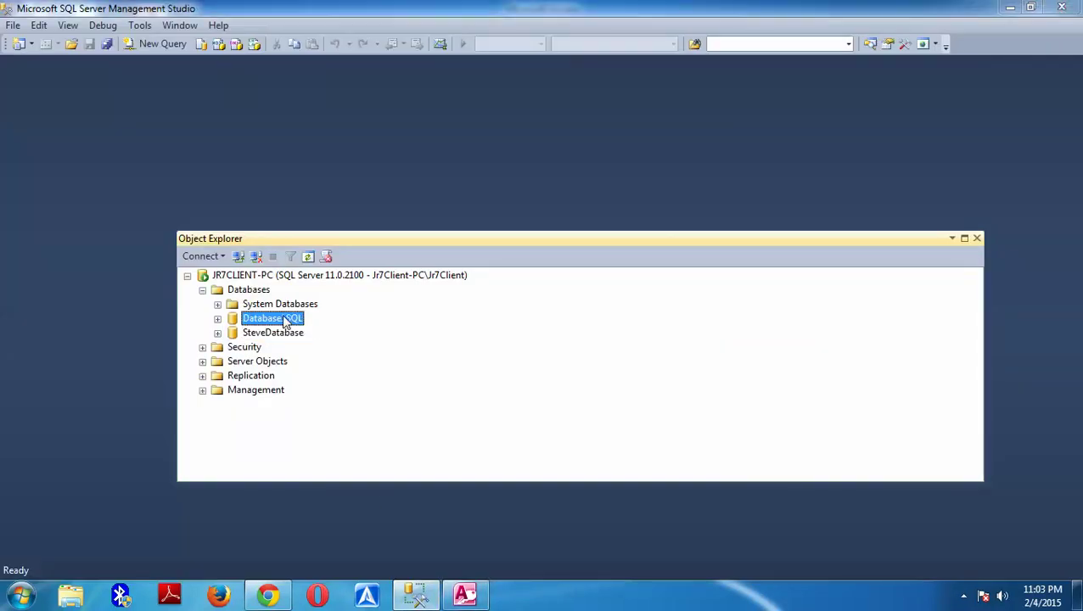
pyautogui.click(287, 333)
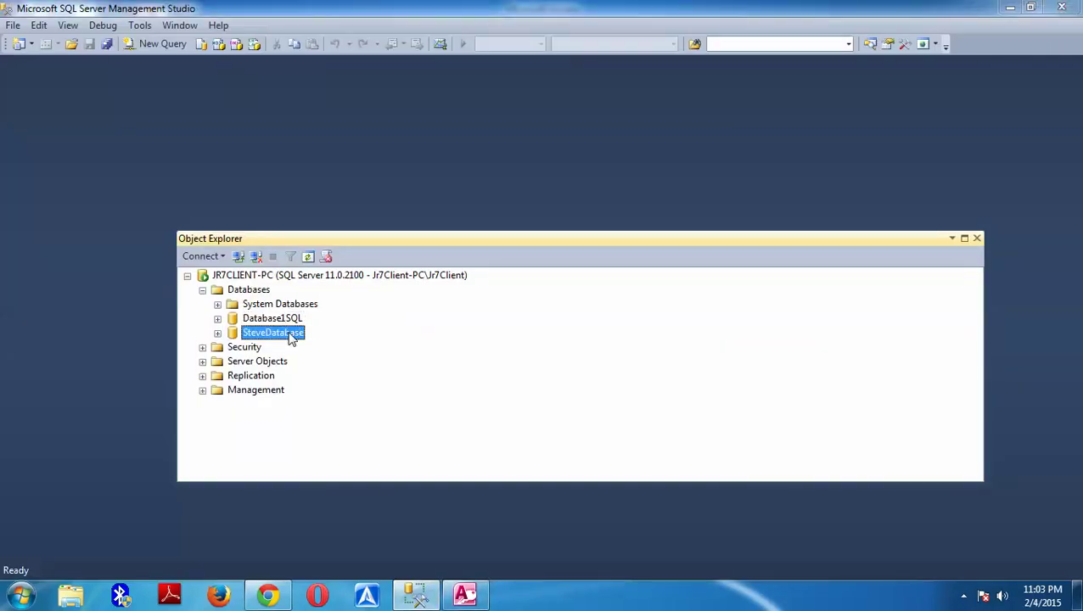
# - Return to Access and choose to create a new SQL Server database for the project
pyautogui.click(460, 593)
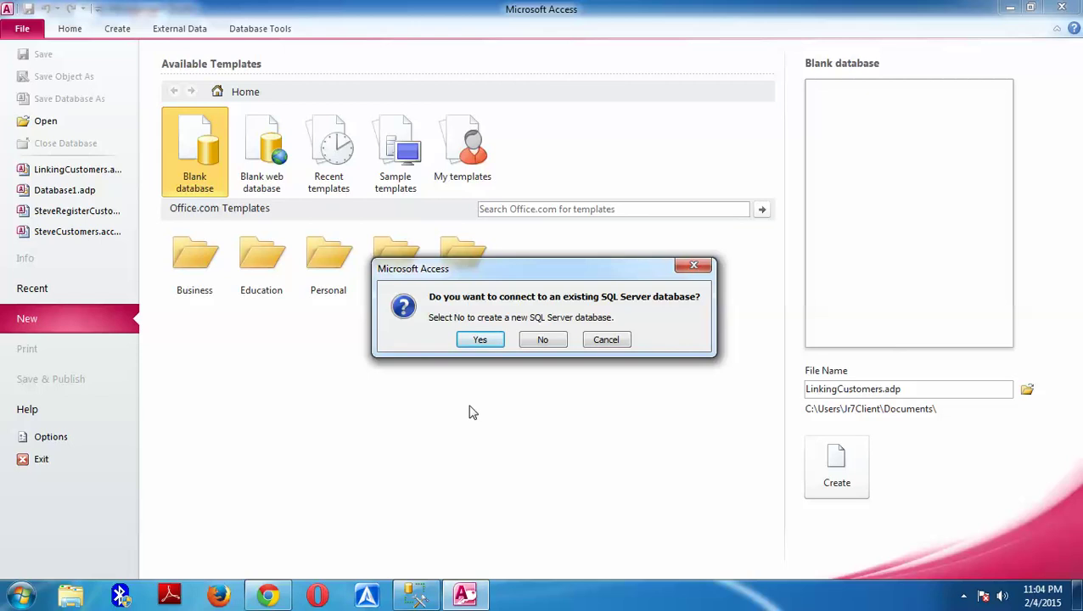
pyautogui.click(556, 341)
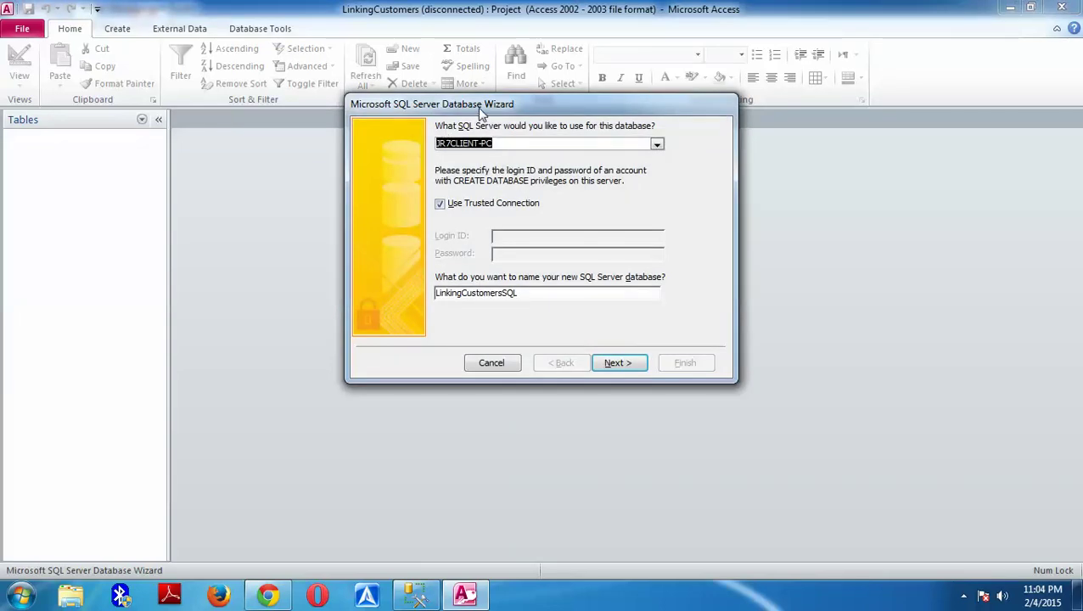
pyautogui.moveTo(480, 112); pyautogui.dragTo(472, 167)
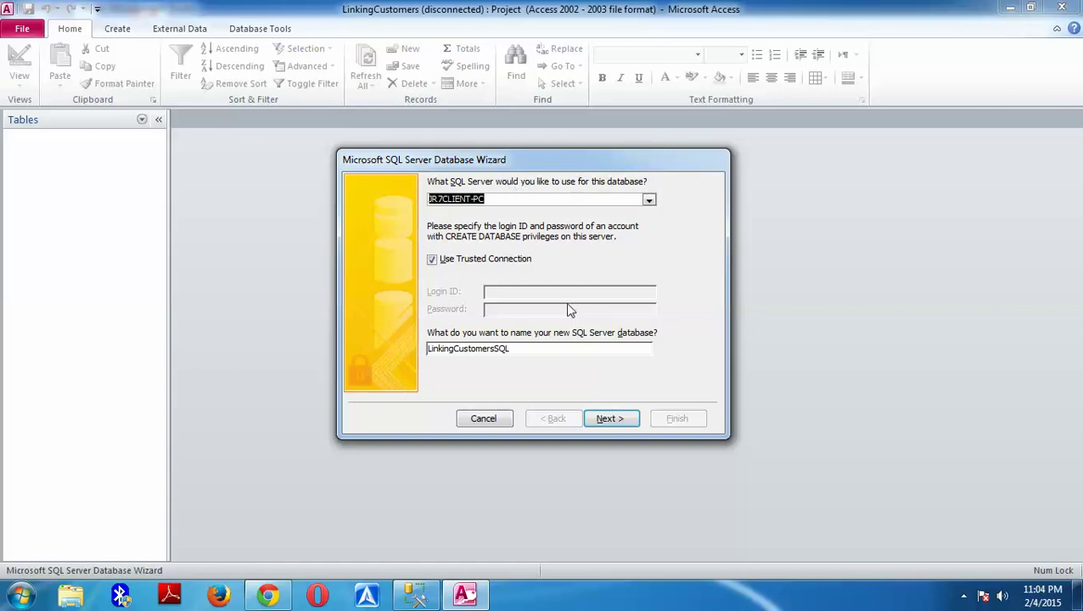
# - Switch to SQL Server Management Studio and close Object Explorer
pyautogui.click(415, 594)
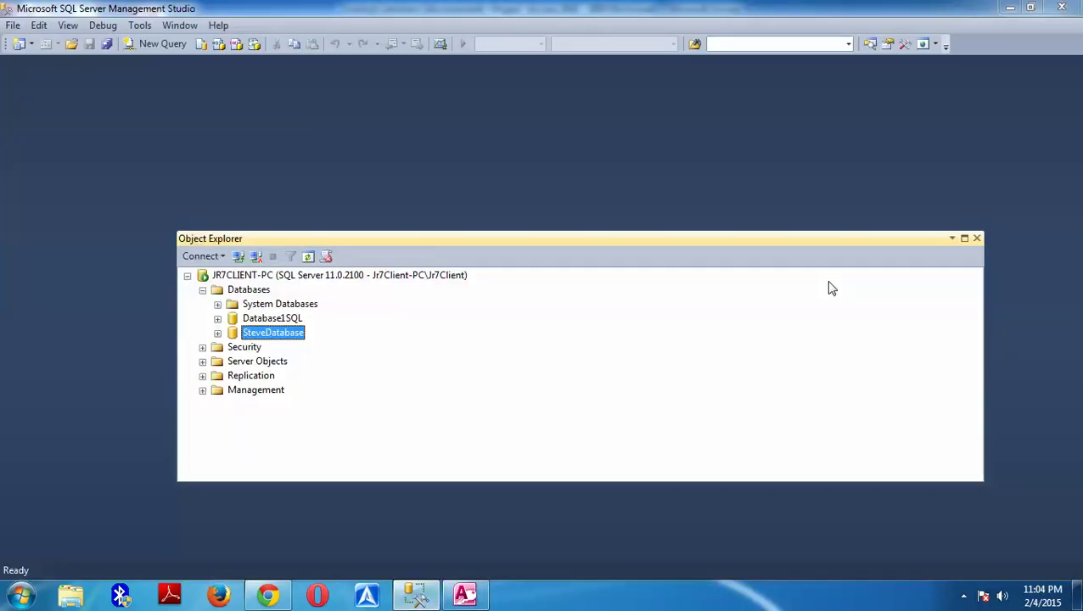
pyautogui.click(976, 237)
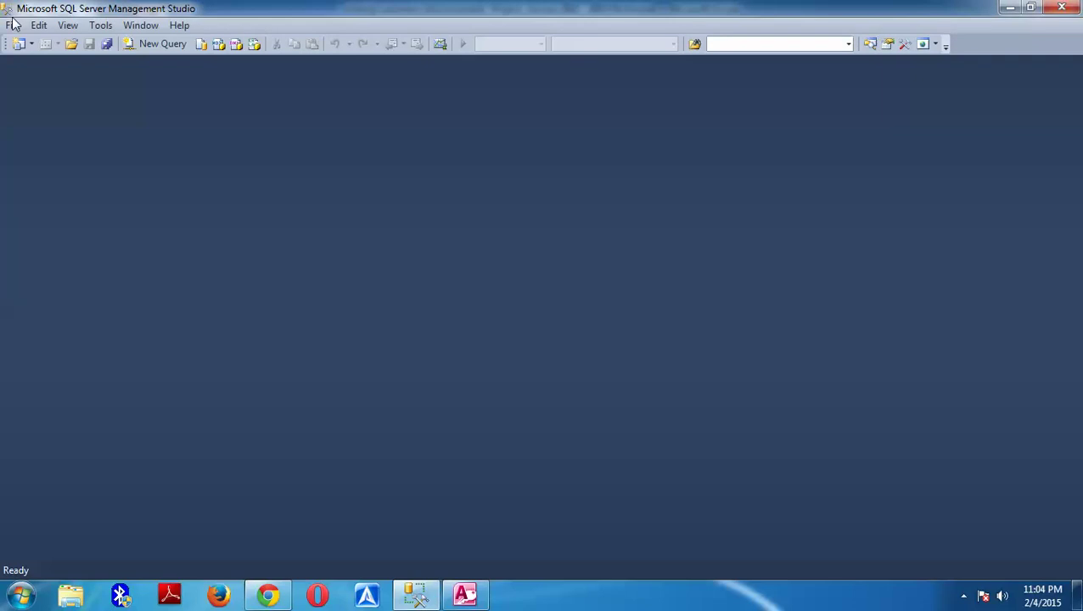
# - Open the Object Explorer server connection dialog, return to Access and check the SQL Servers offered in the database wizard
pyautogui.click(13, 25)
pyautogui.click(51, 41)
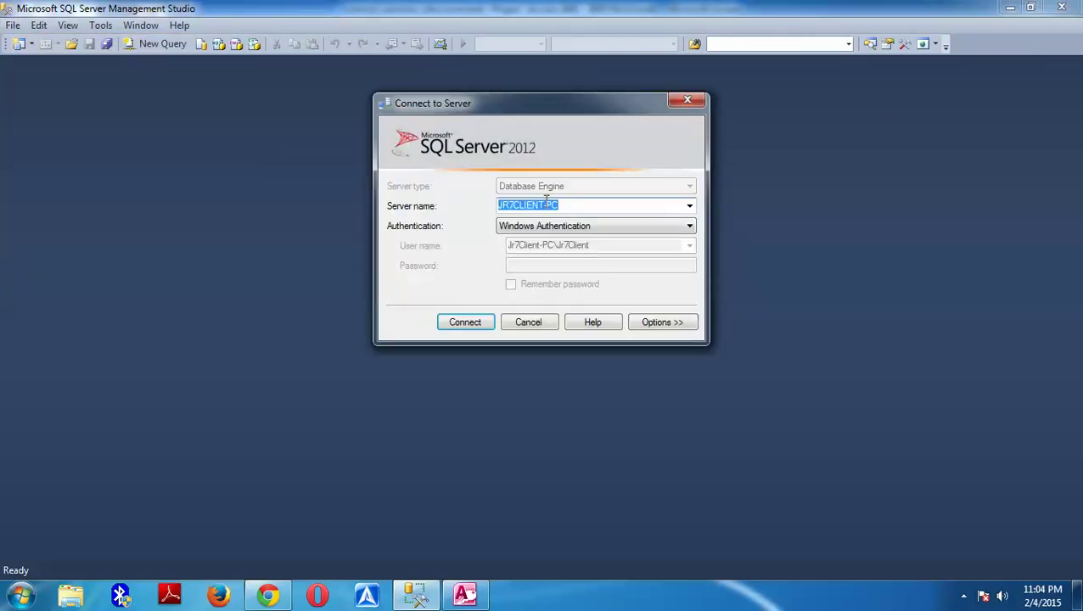
pyautogui.click(464, 594)
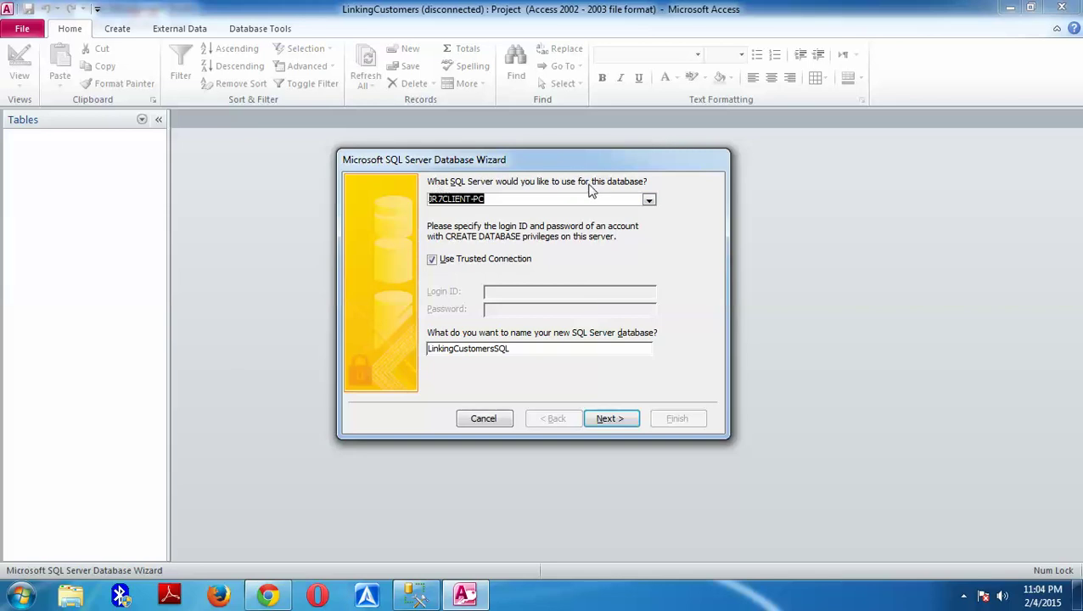
pyautogui.click(648, 199)
pyautogui.click(649, 201)
pyautogui.click(646, 201)
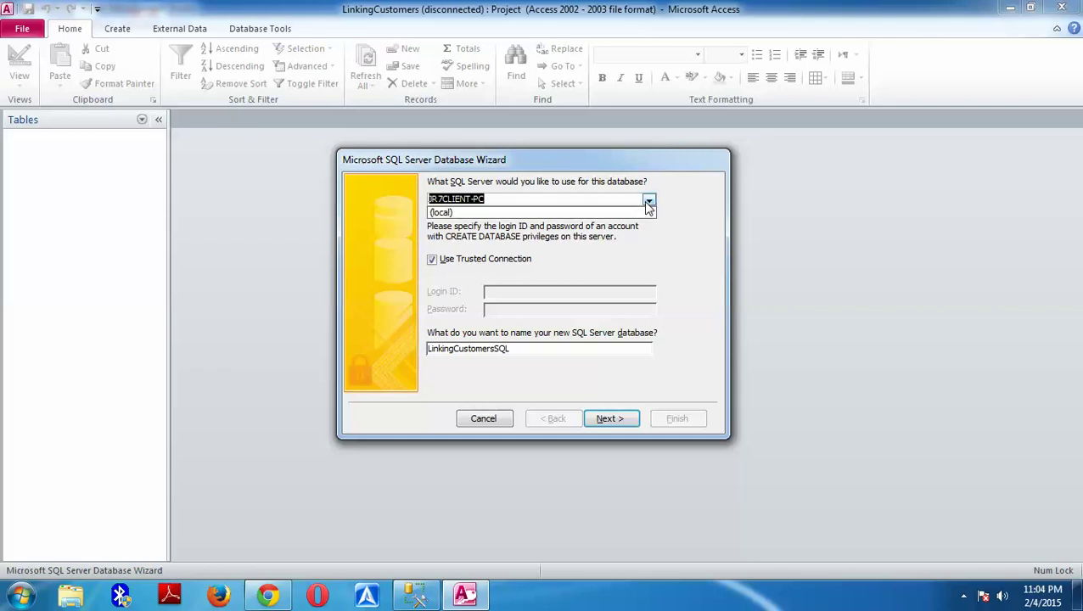
pyautogui.click(646, 201)
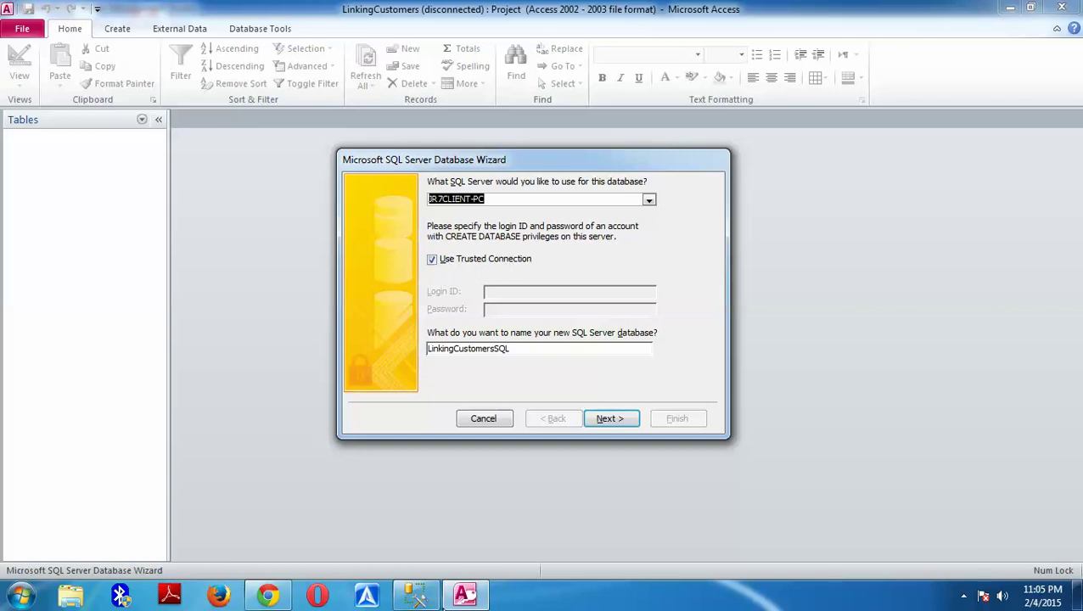
# - Switch to SQL Server Management Studio and look at the authentication options for connecting to the server
pyautogui.click(414, 594)
pyautogui.click(517, 228)
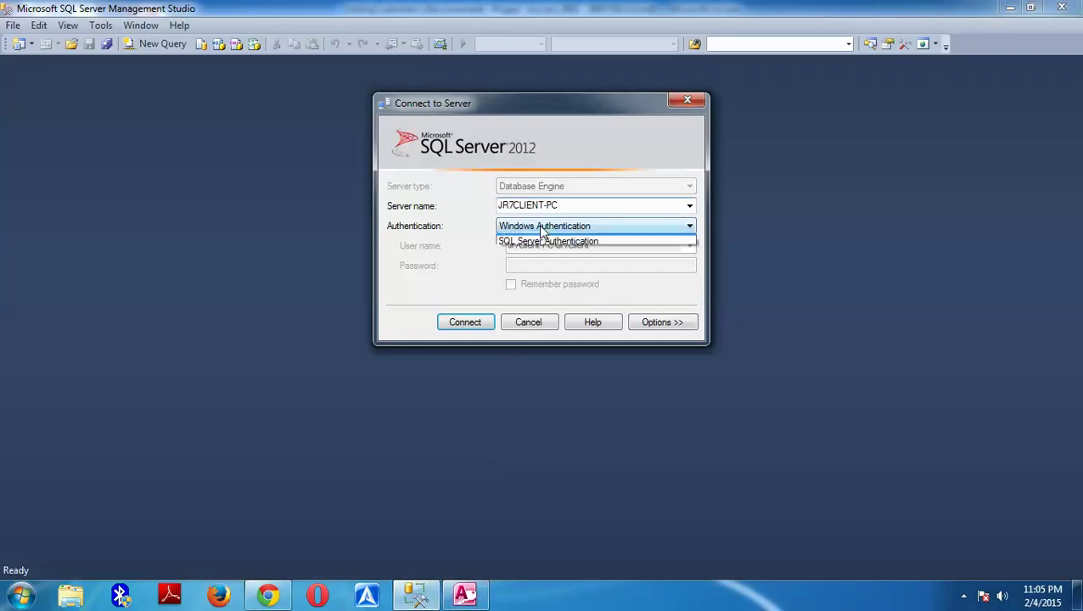
pyautogui.click(543, 227)
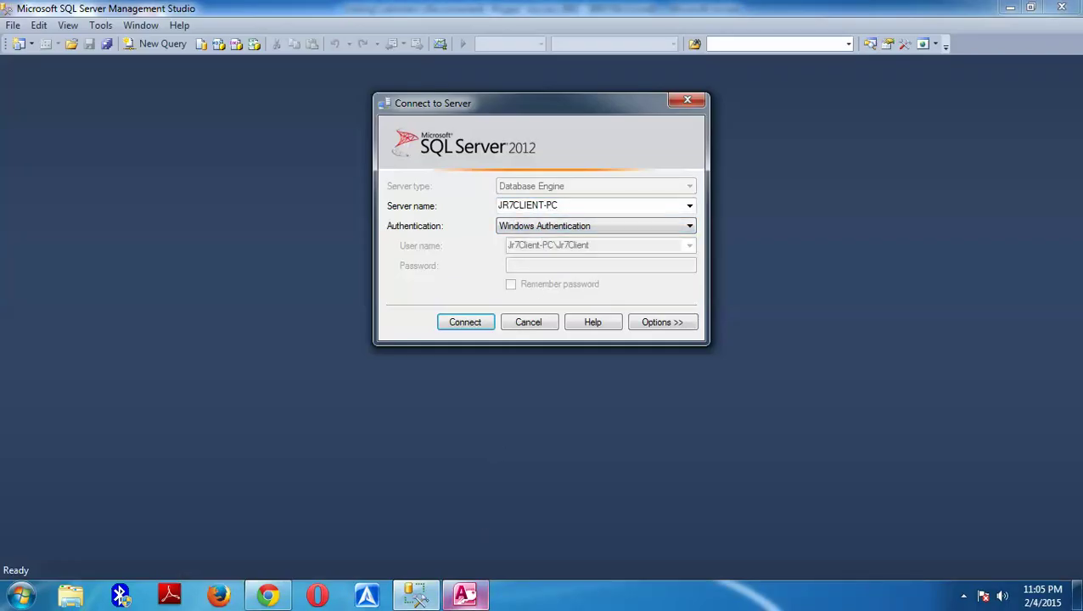
# - Return to Access and turn off Use Trusted Connection in the SQL Server database wizard, making the login ID available
pyautogui.click(467, 596)
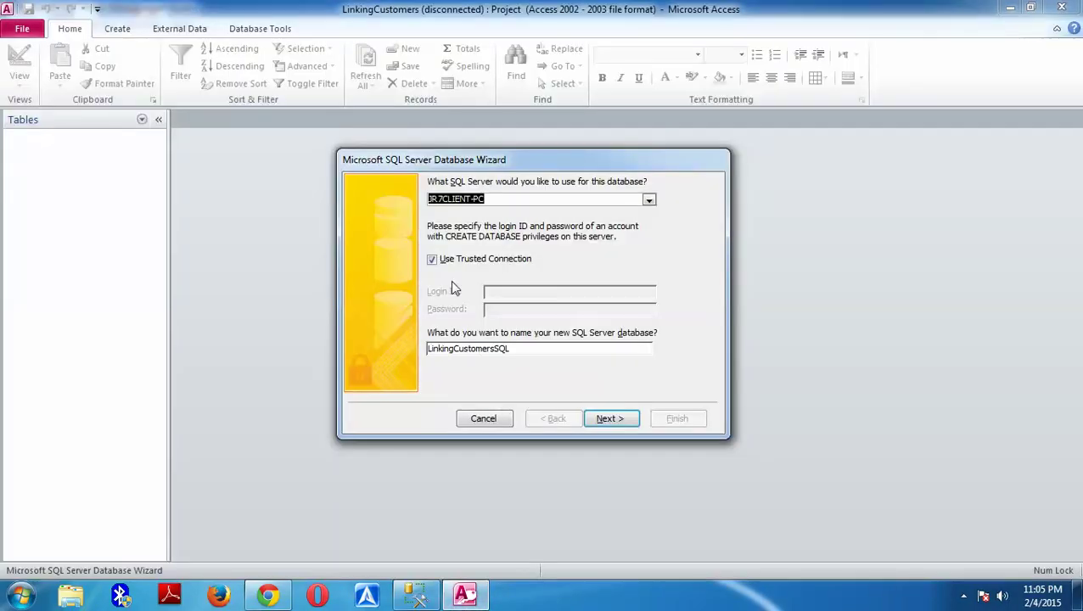
pyautogui.click(433, 261)
pyautogui.click(507, 293)
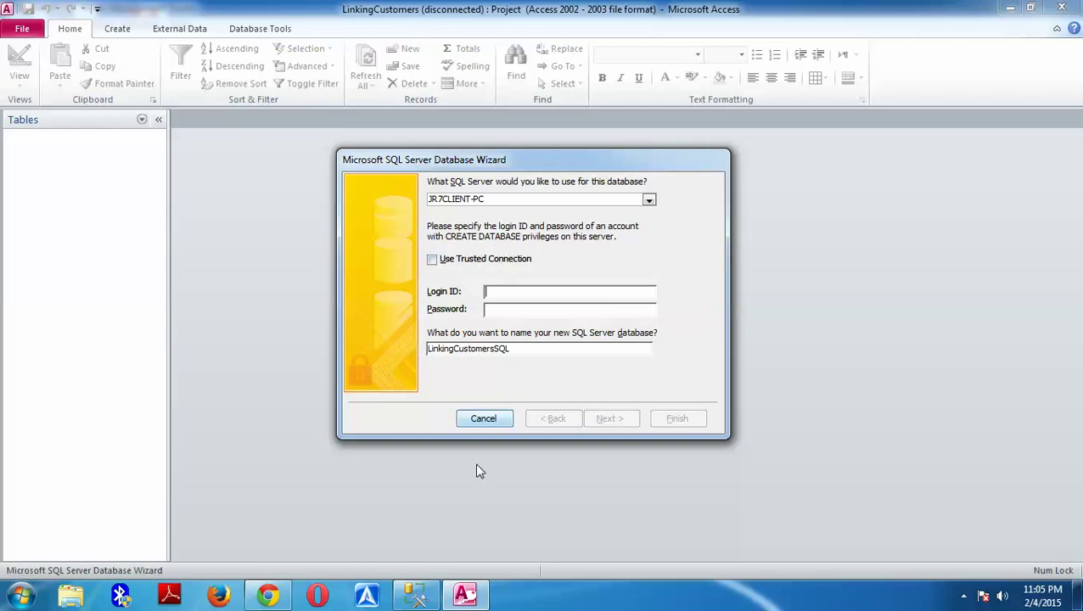
# - Switch to SQL Server Management Studio and set the server connection to SQL Server Authentication
pyautogui.click(418, 596)
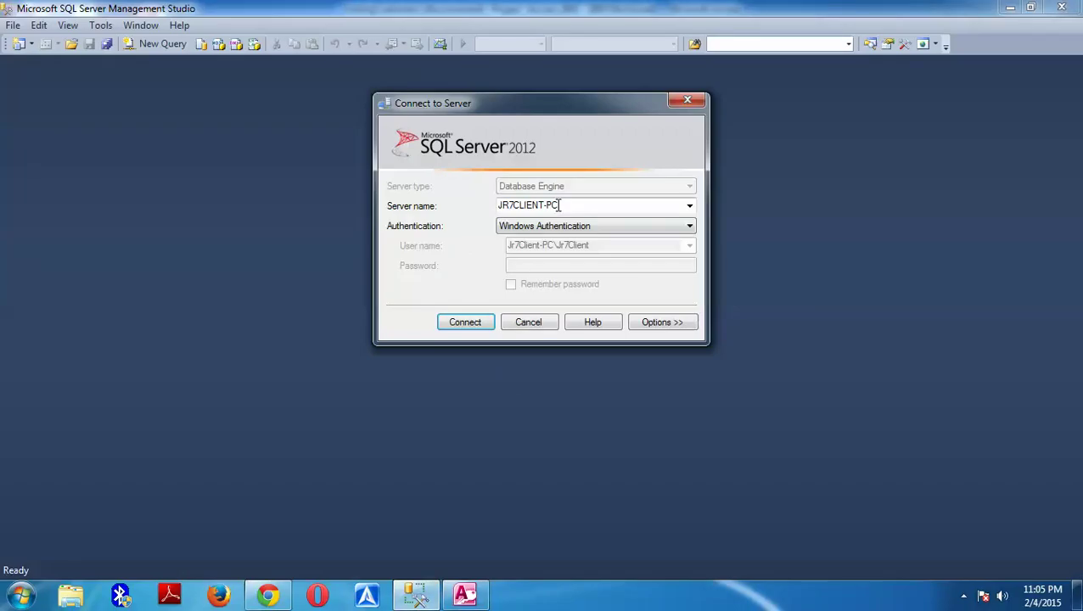
pyautogui.click(561, 226)
pyautogui.click(559, 250)
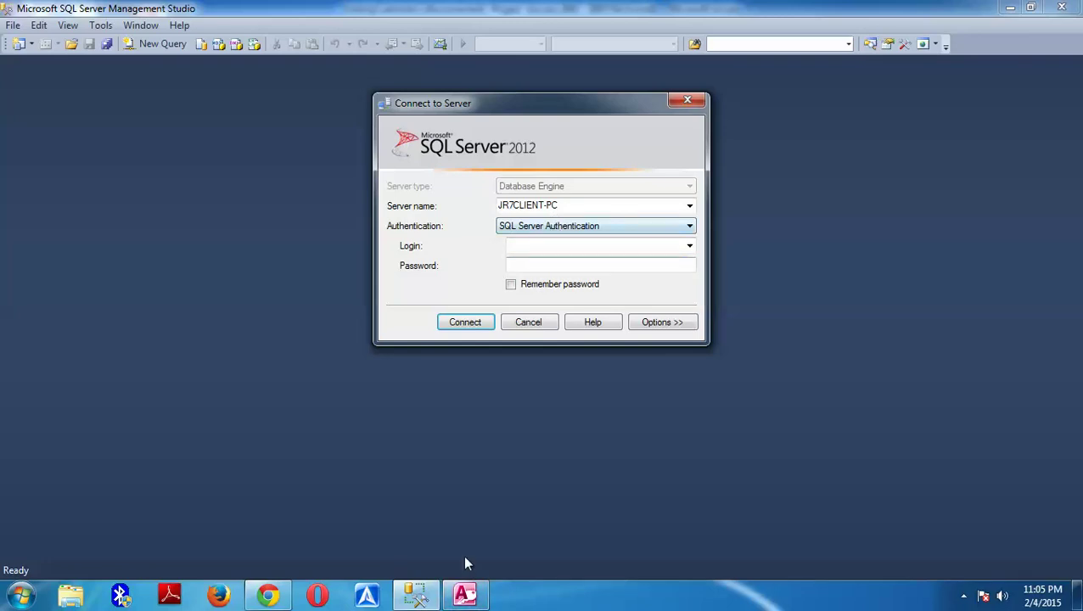
# - Return to Access, turn on Use Trusted Connection and continue the wizard with LinkingCustomersSQL as the new database name
pyautogui.click(466, 595)
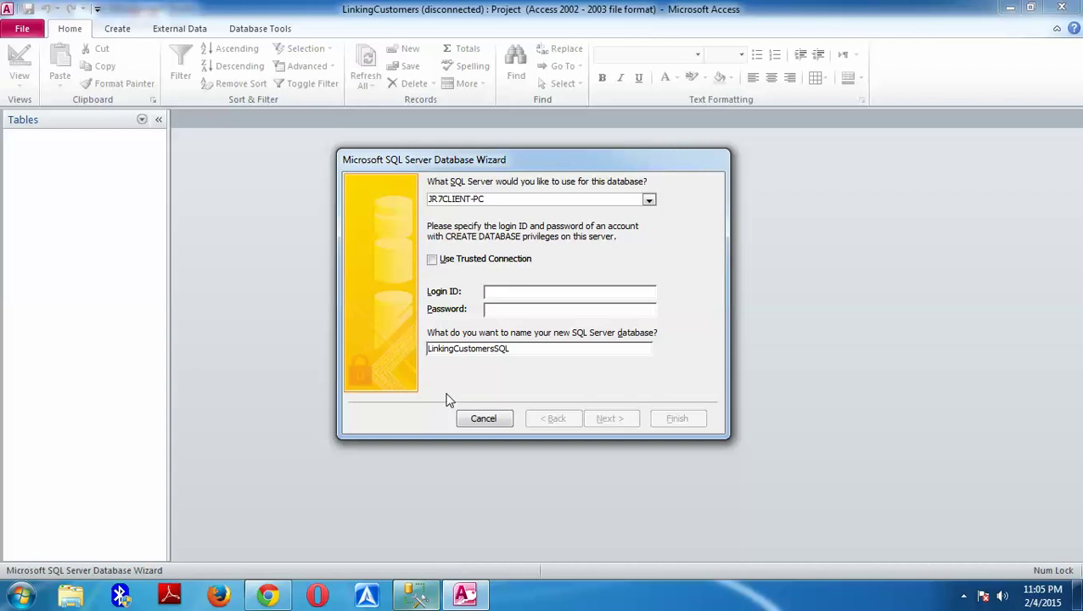
pyautogui.click(434, 260)
pyautogui.click(433, 260)
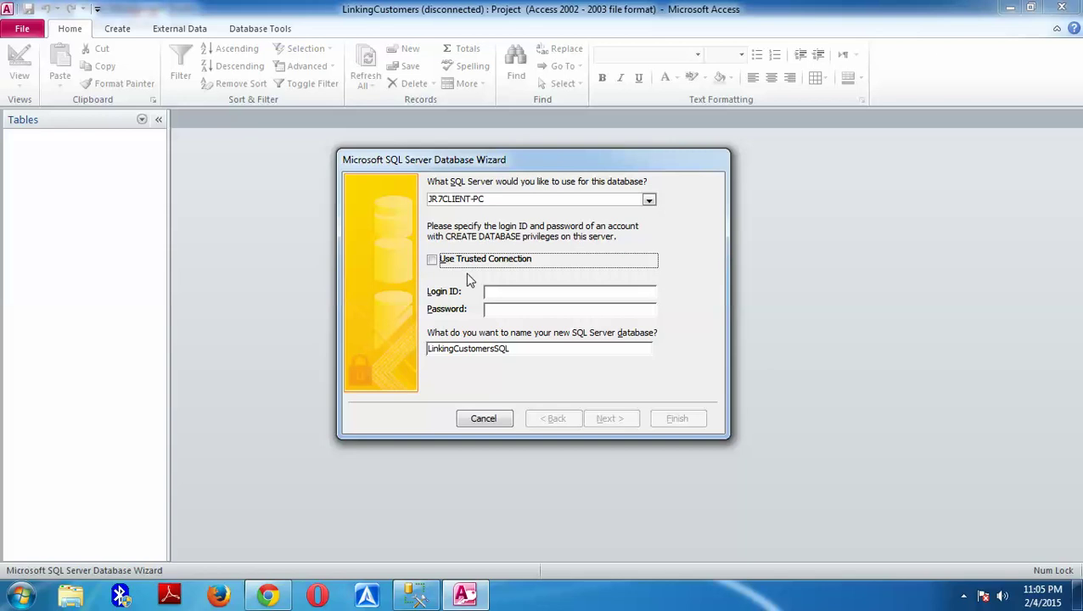
pyautogui.click(433, 260)
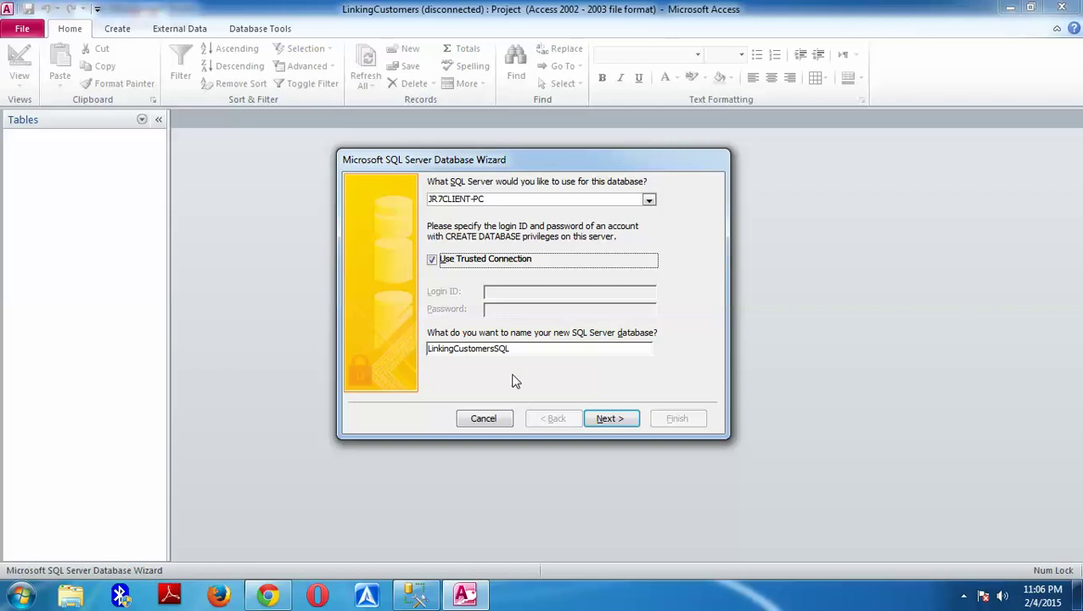
pyautogui.click(621, 418)
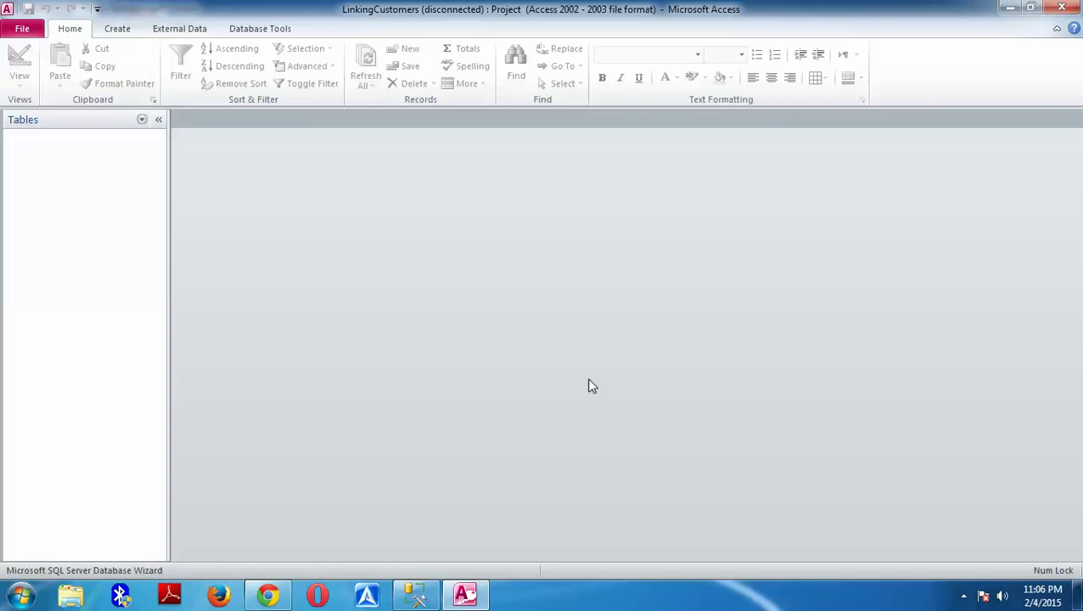
# - Switch to SQL Server Management Studio and connect to server JR7CLIENT-PC with Windows Authentication
pyautogui.click(415, 594)
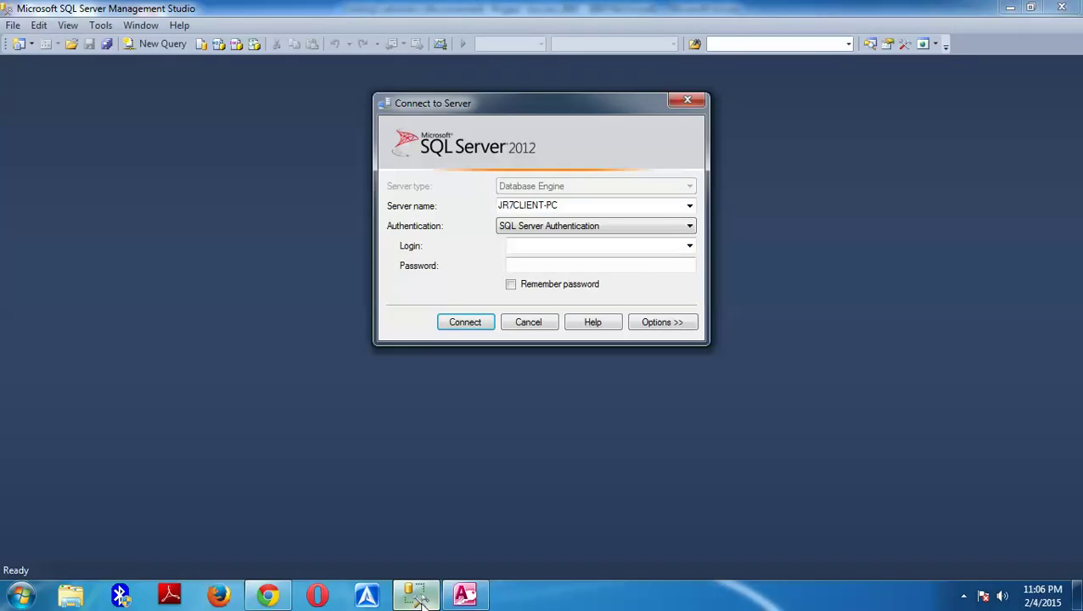
pyautogui.click(548, 228)
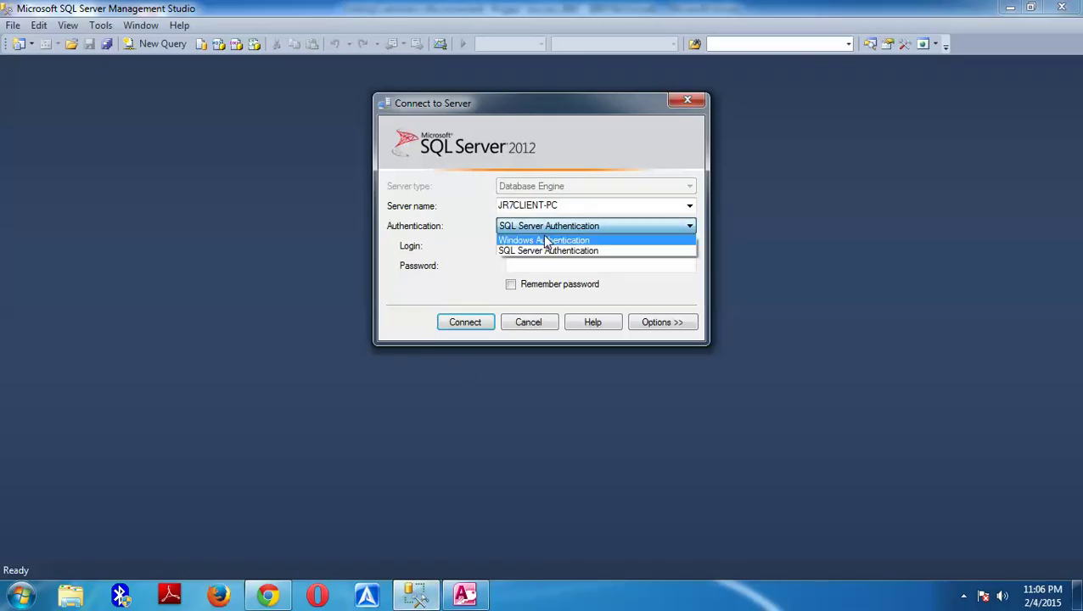
pyautogui.click(552, 238)
pyautogui.click(458, 329)
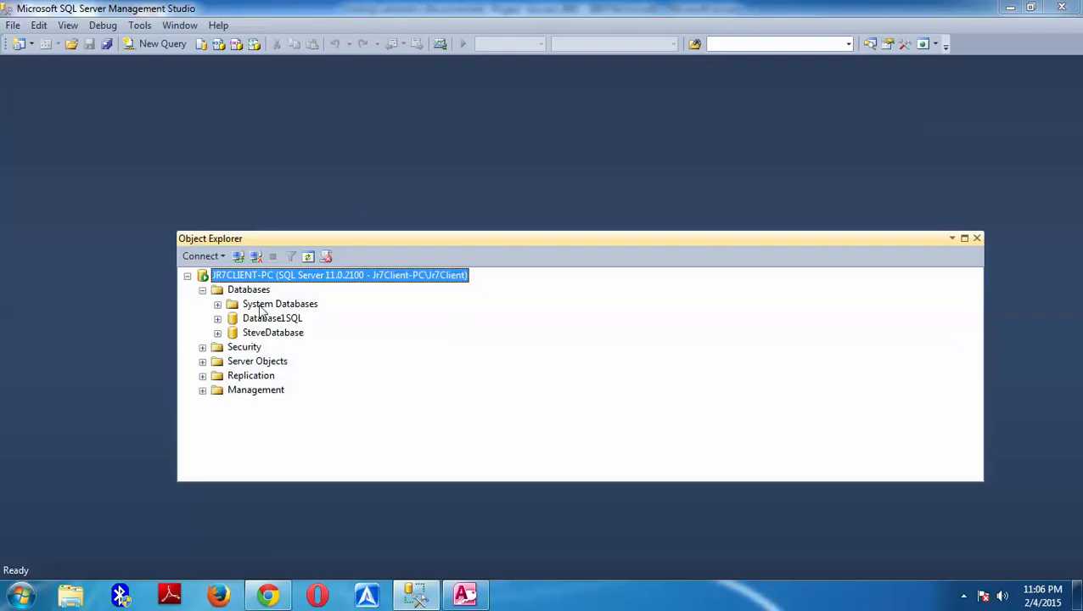
# - Refresh the server's Databases folder to check its existing databases, and collapse it
pyautogui.rightClick(251, 290)
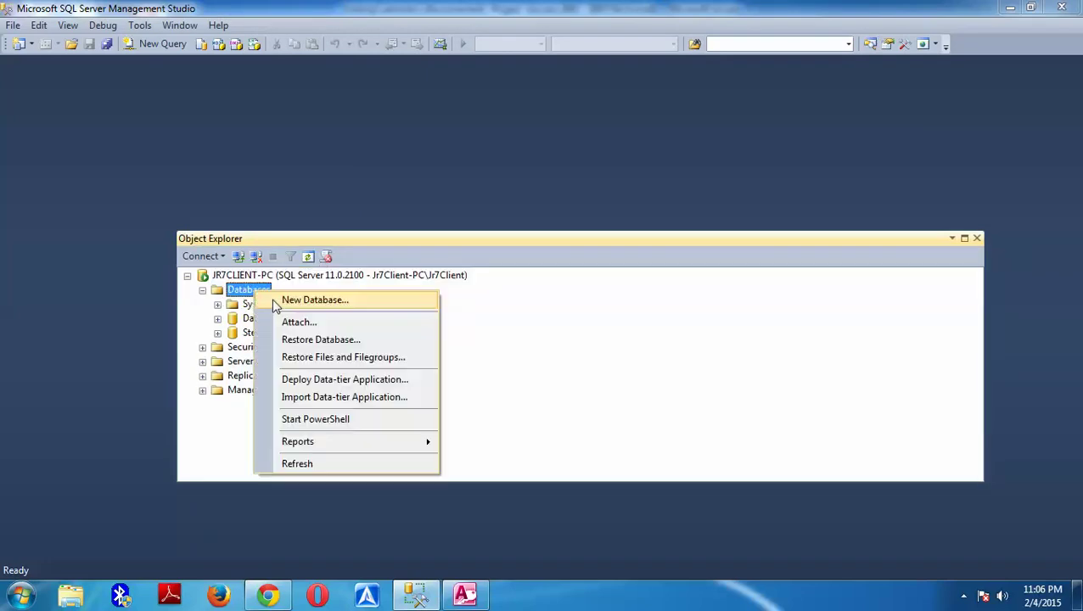
pyautogui.click(327, 463)
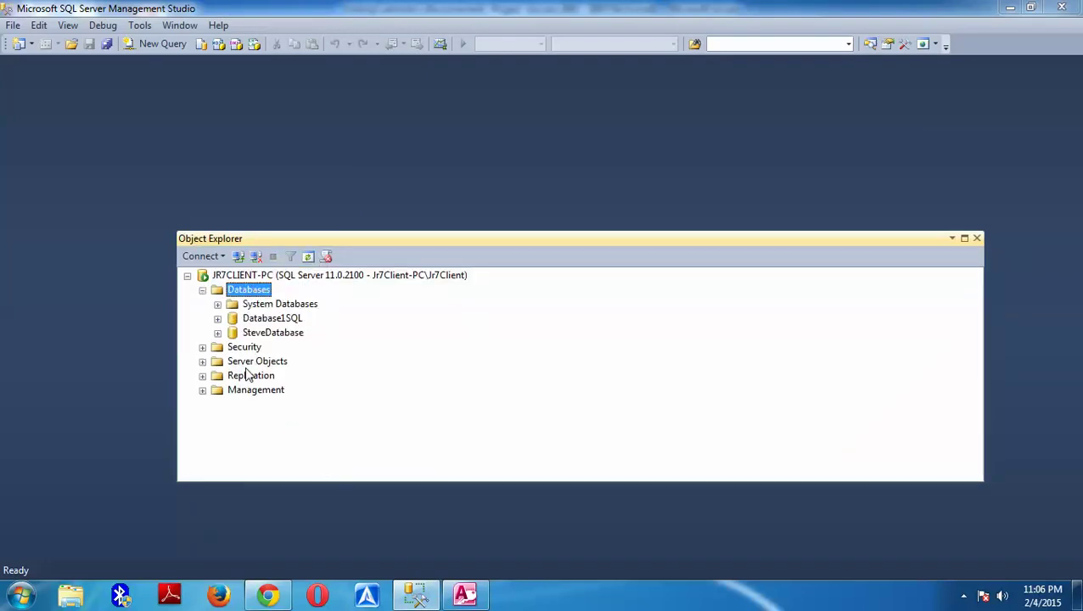
pyautogui.click(202, 289)
# - Return to Access and finish the wizard to create the LinkingCustomersSQL database
pyautogui.click(464, 594)
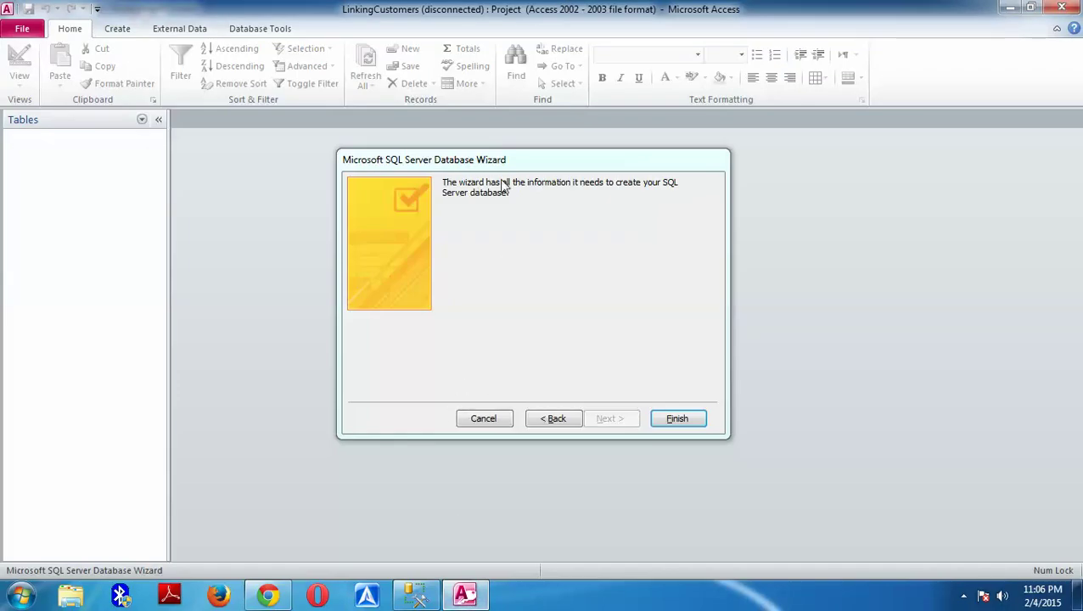
pyautogui.click(671, 416)
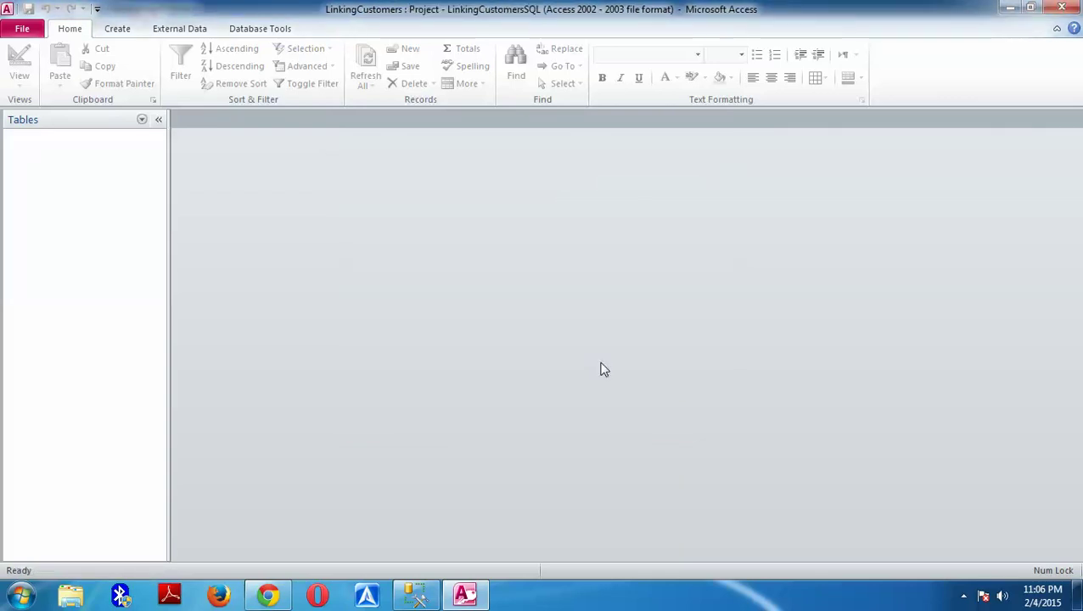
# - Switch to SQL Server Management Studio, refresh the Databases folder and check for the LinkingCustomersSQL database
pyautogui.click(415, 594)
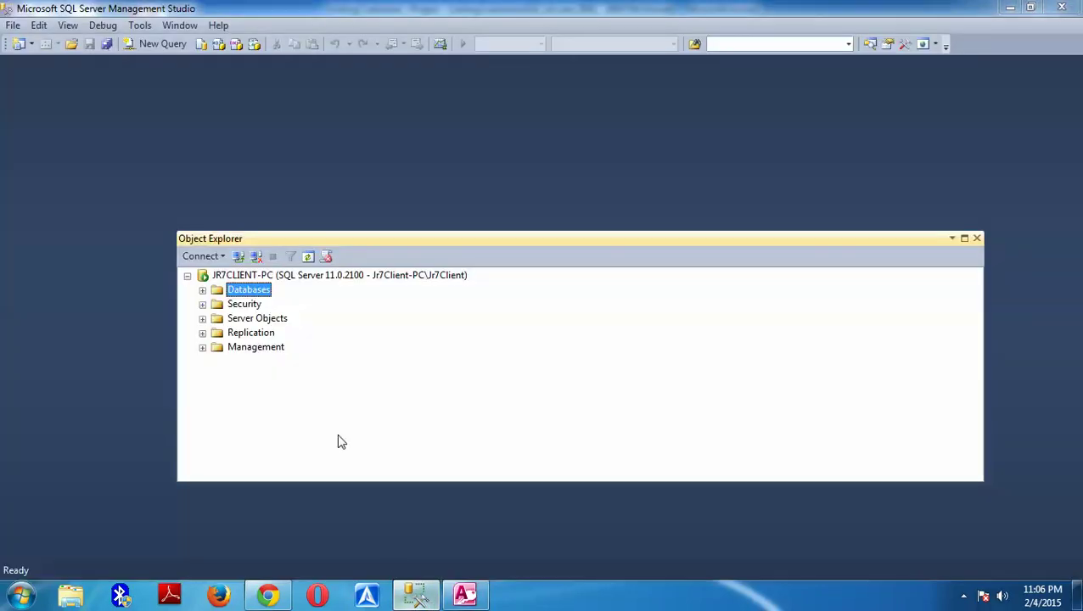
pyautogui.rightClick(235, 291)
pyautogui.click(285, 458)
pyautogui.click(202, 290)
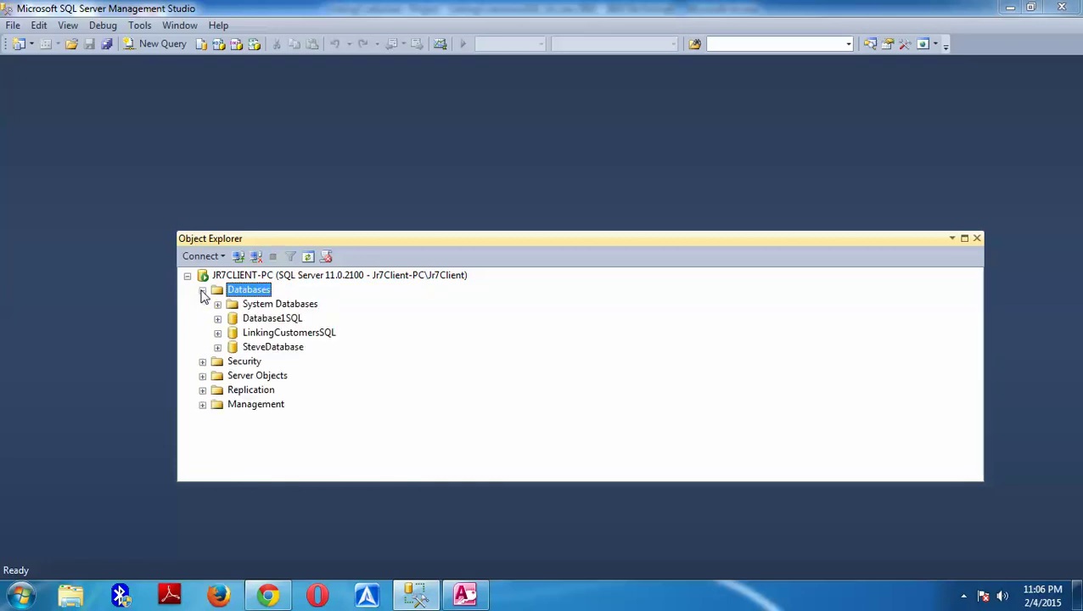
pyautogui.click(262, 333)
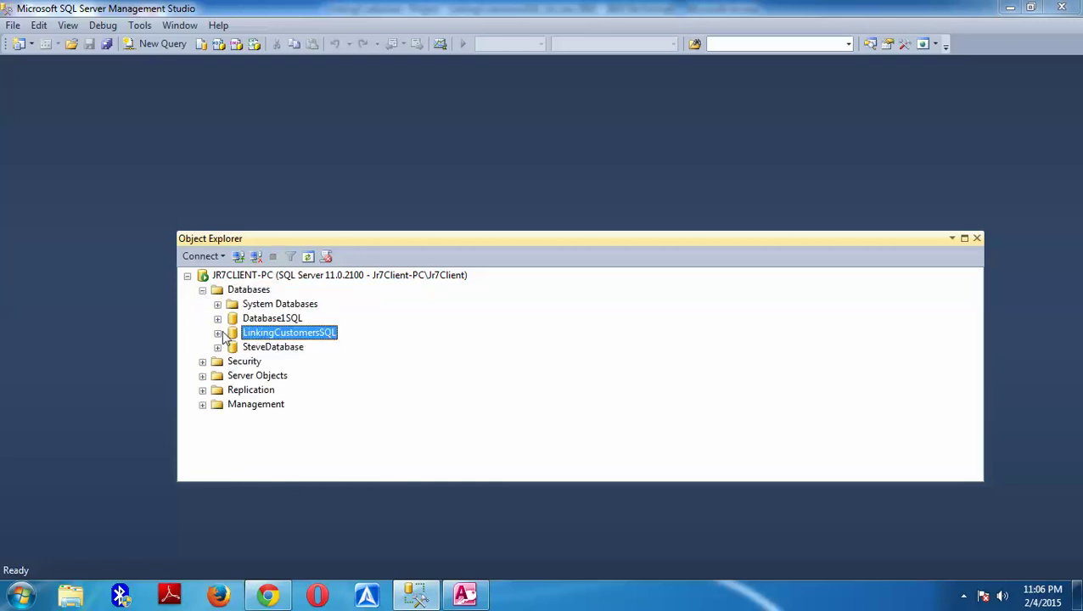
pyautogui.click(203, 291)
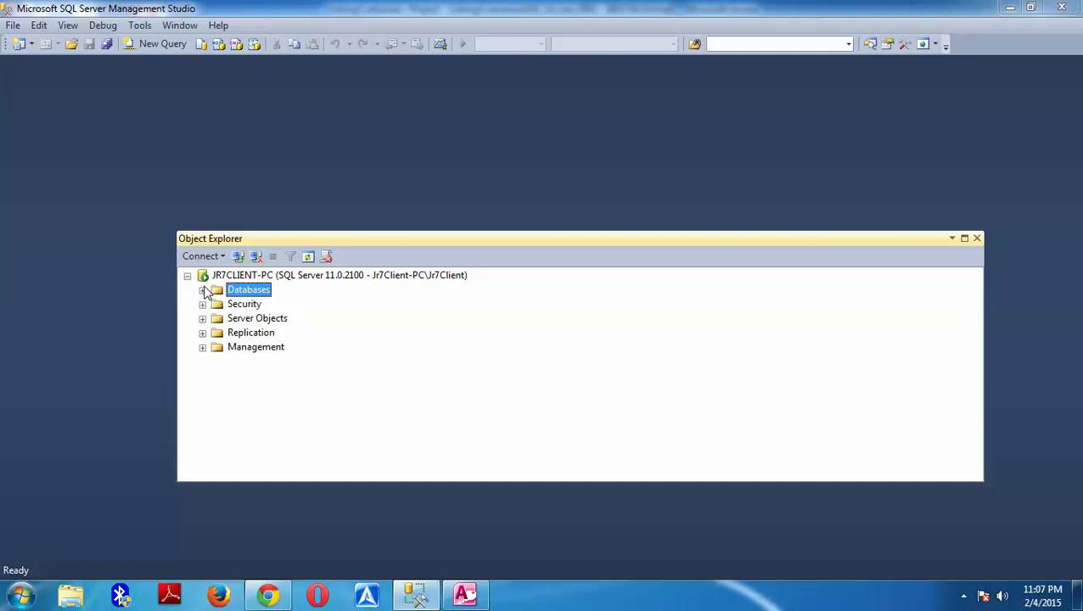
# - Return to Access and examine the LinkingCustomers project information and its server management options
pyautogui.click(464, 594)
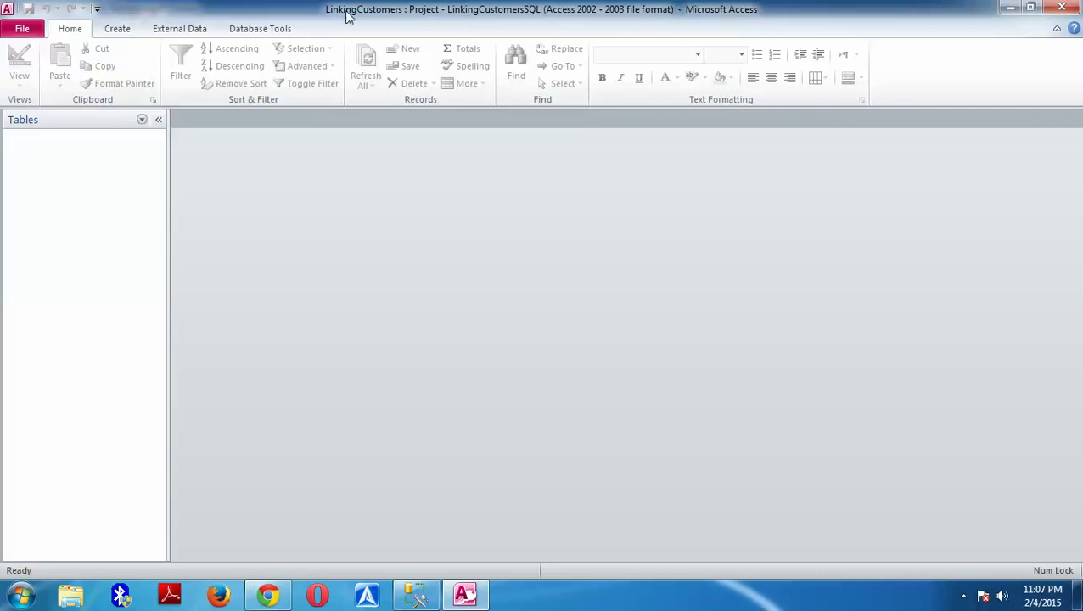
pyautogui.click(24, 34)
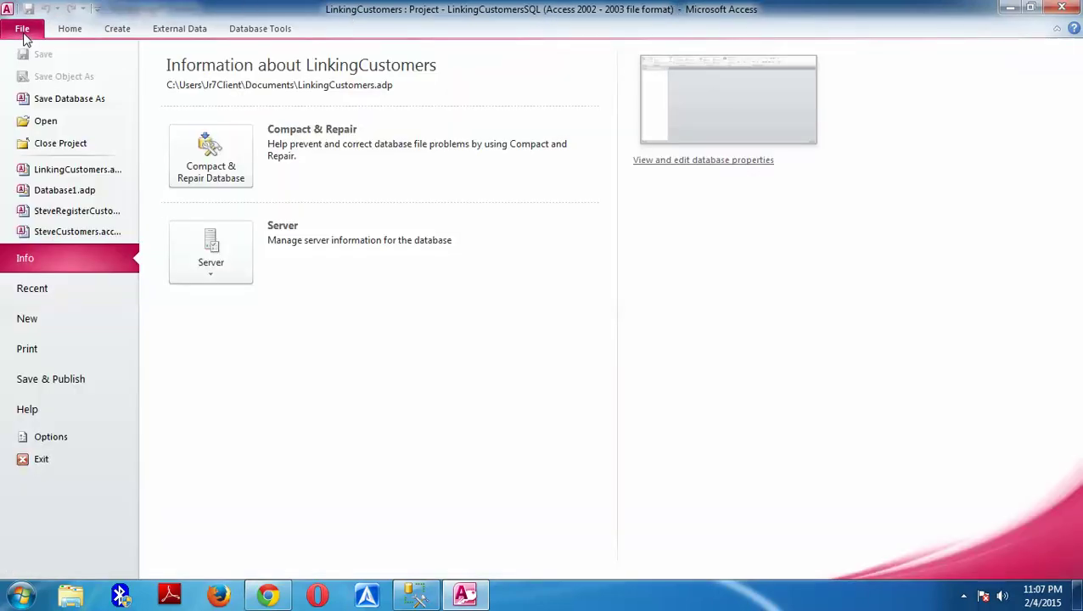
pyautogui.click(22, 36)
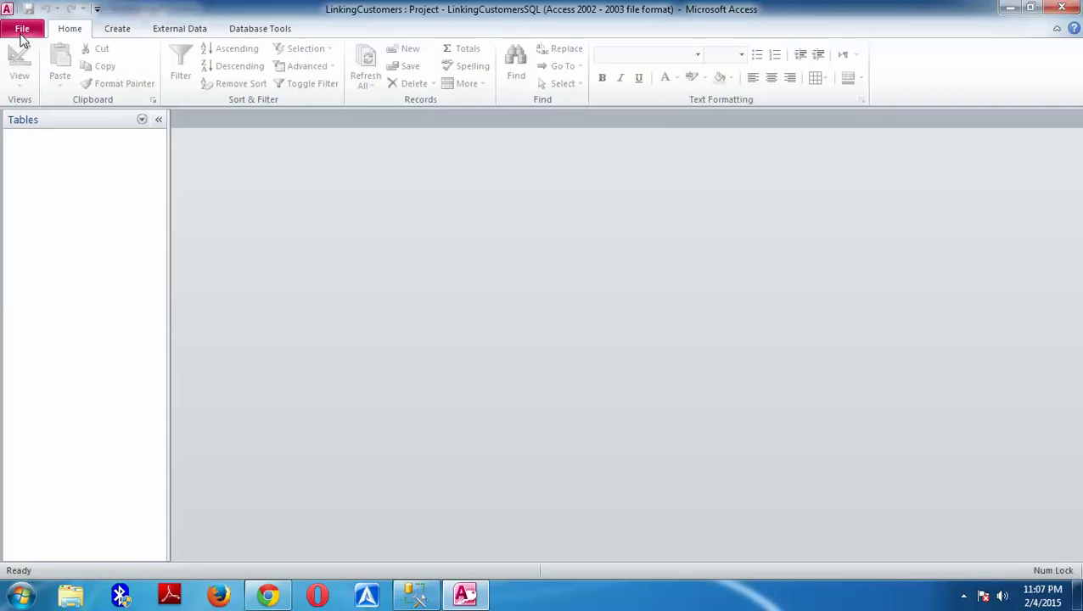
pyautogui.click(22, 34)
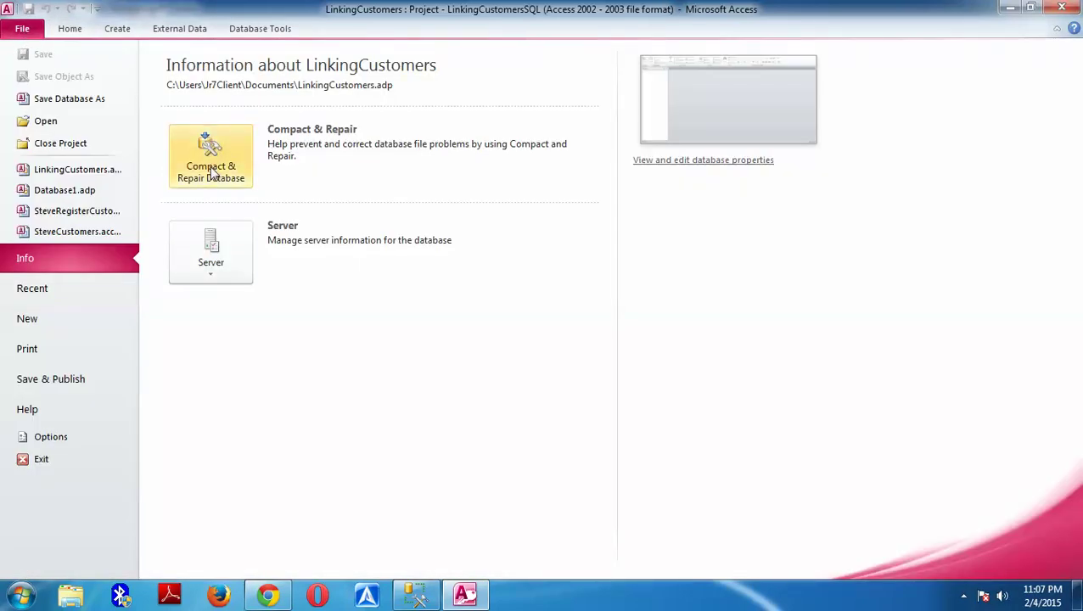
pyautogui.click(213, 259)
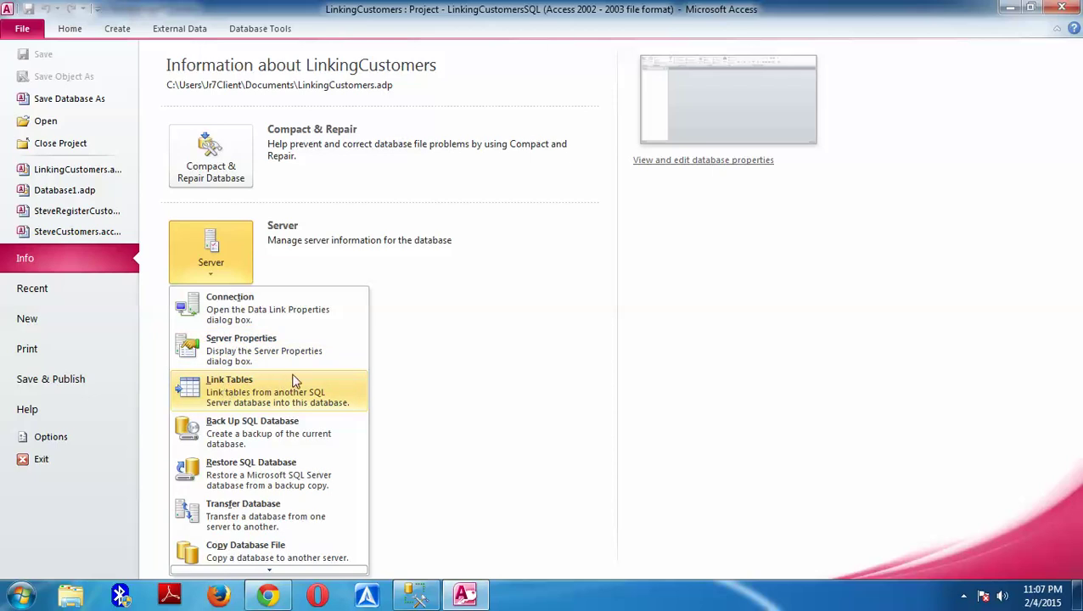
pyautogui.click(509, 360)
pyautogui.click(68, 32)
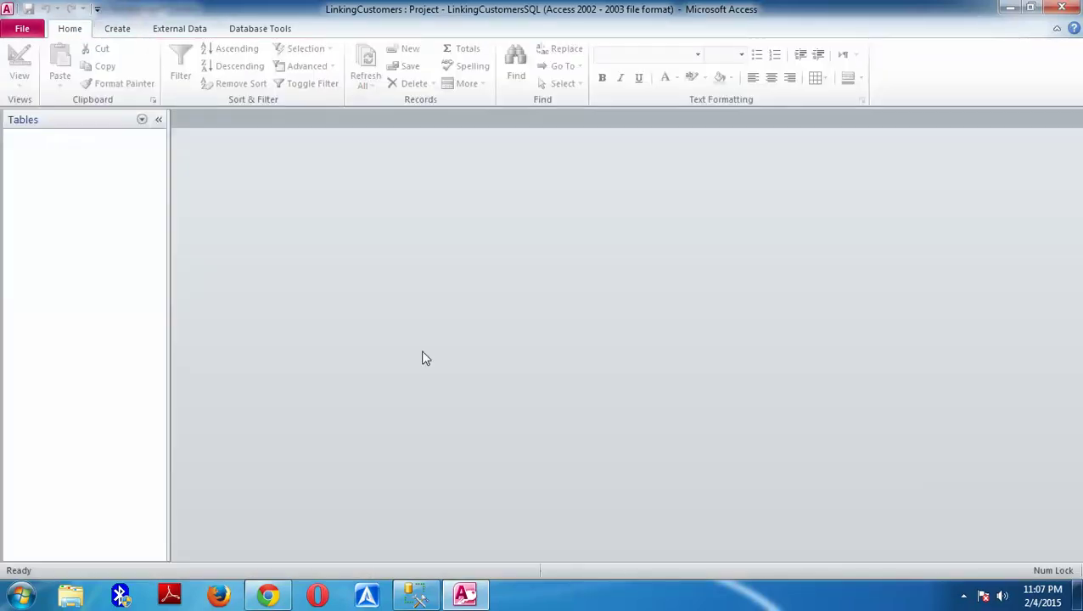
# - Start the Link Table Wizard from the project's server options and proceed with a Linked Server link to the data source selection
pyautogui.click(15, 33)
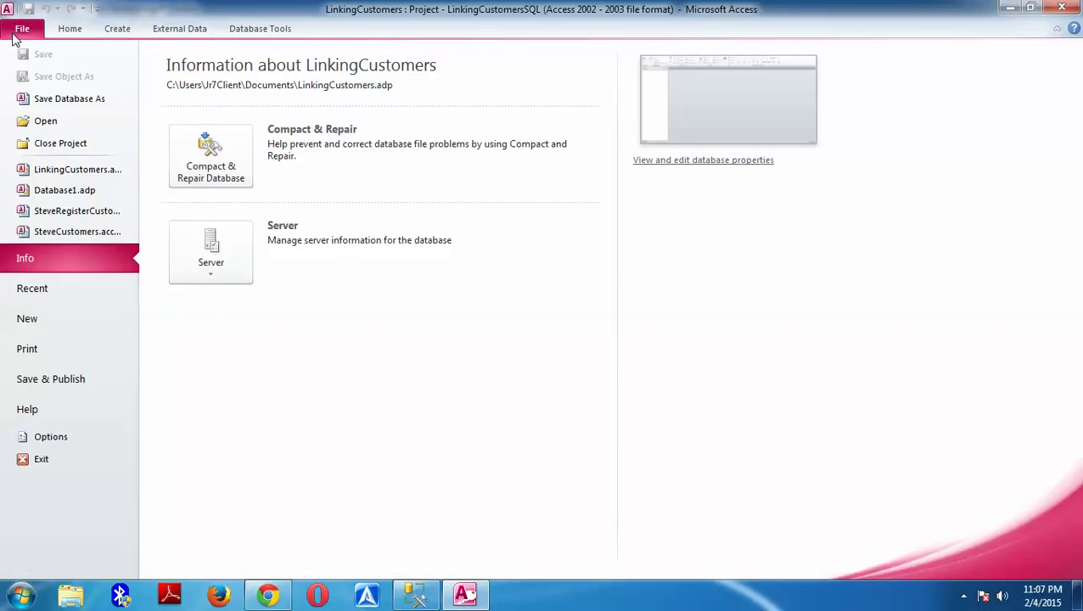
pyautogui.click(213, 271)
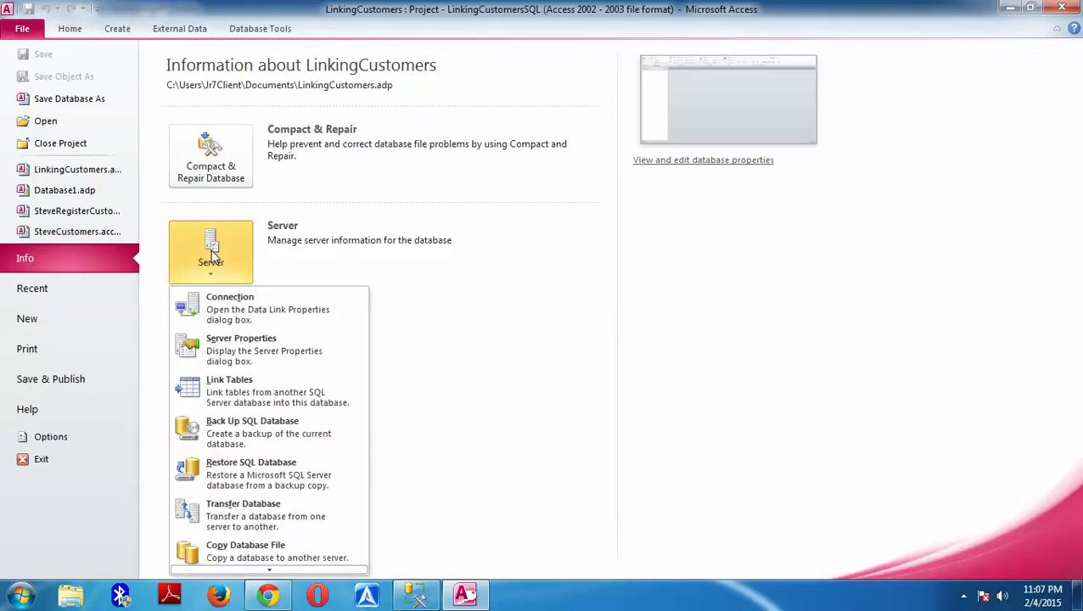
pyautogui.click(229, 392)
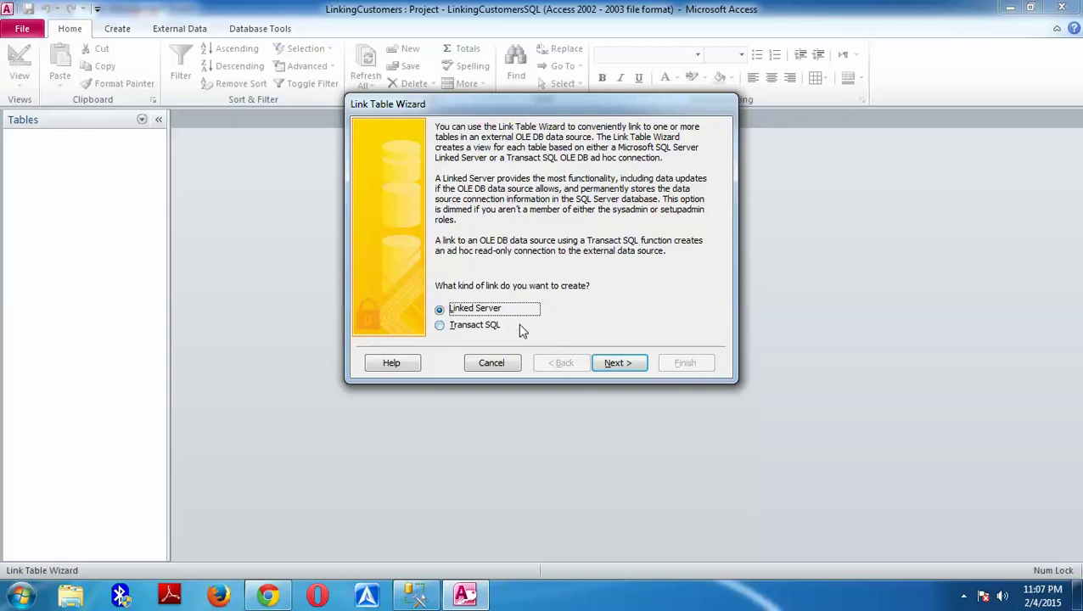
pyautogui.click(617, 366)
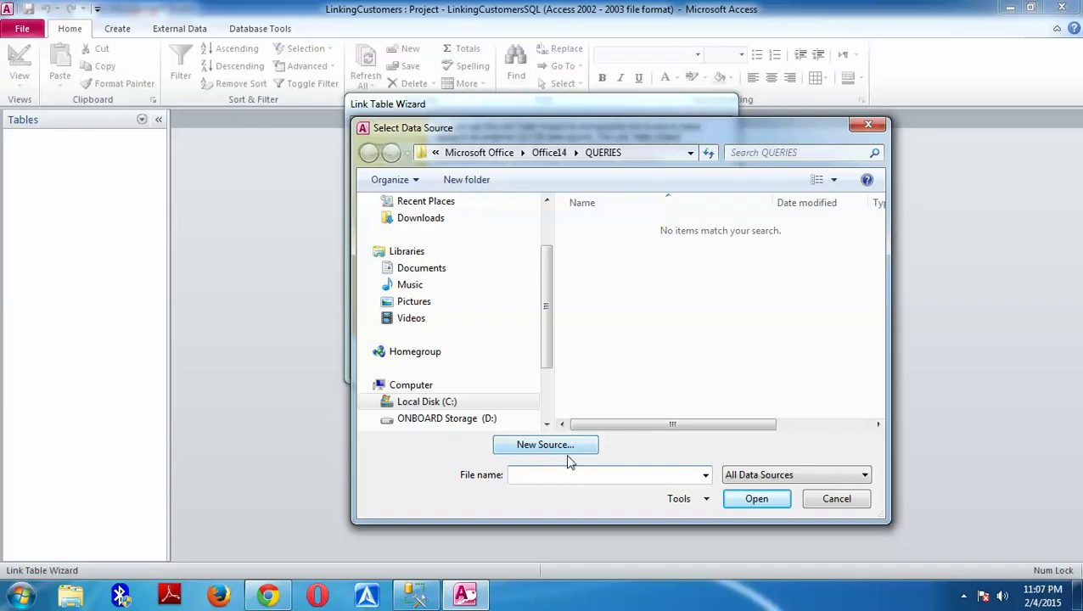
# - Start a new data source of type Microsoft SQL Server and proceed to the database server connection details
pyautogui.click(566, 444)
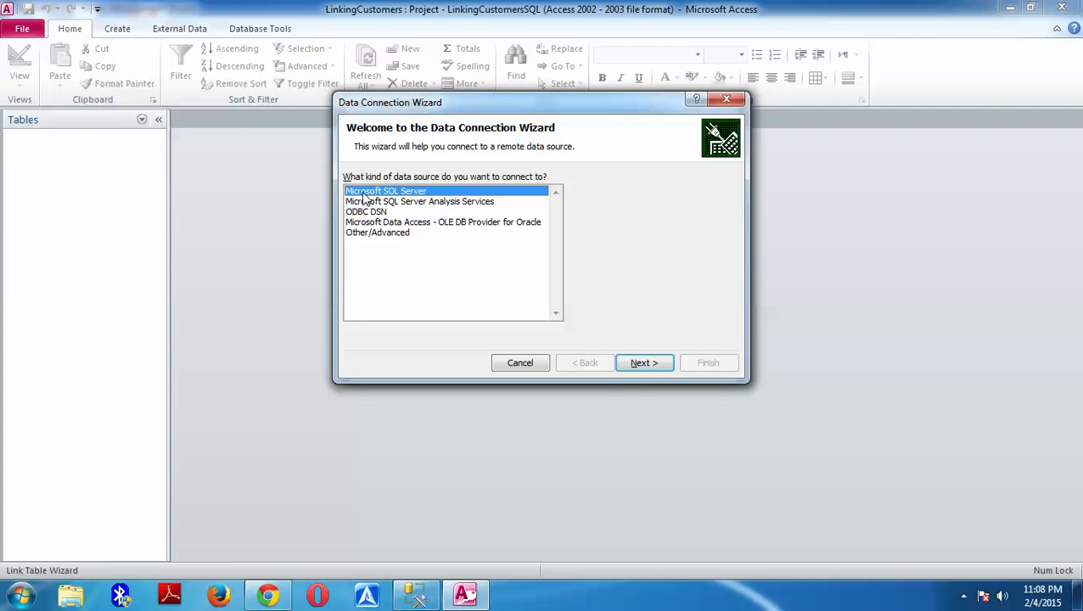
pyautogui.click(416, 596)
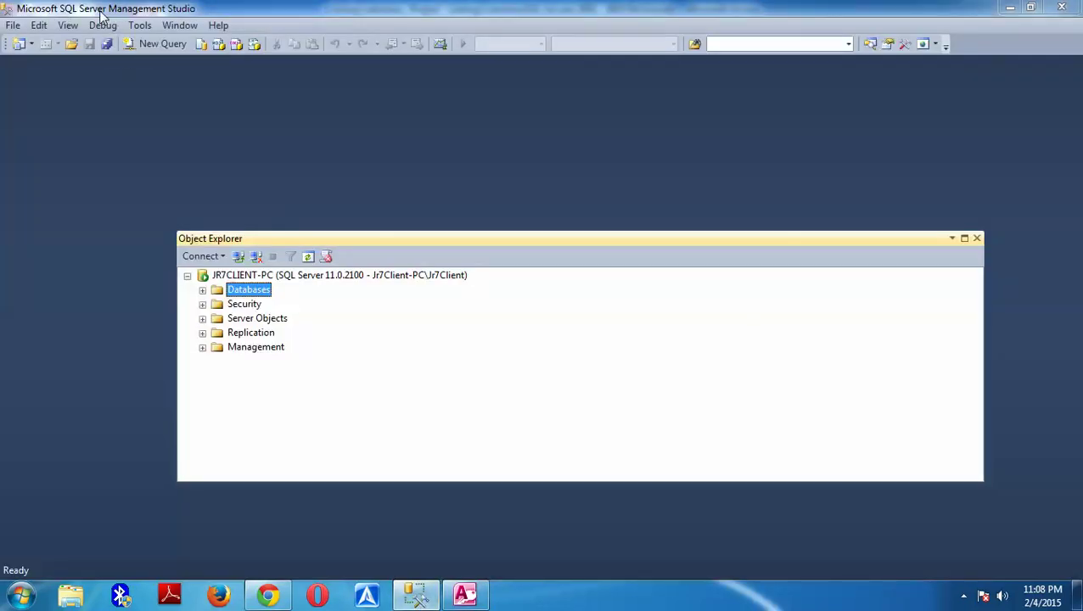
pyautogui.click(450, 587)
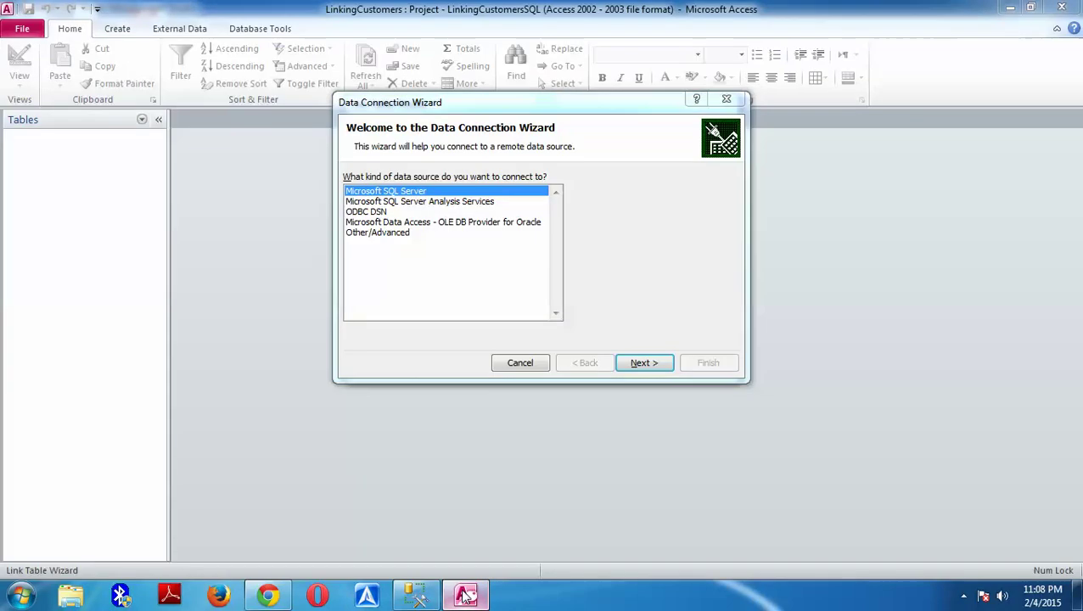
pyautogui.click(651, 367)
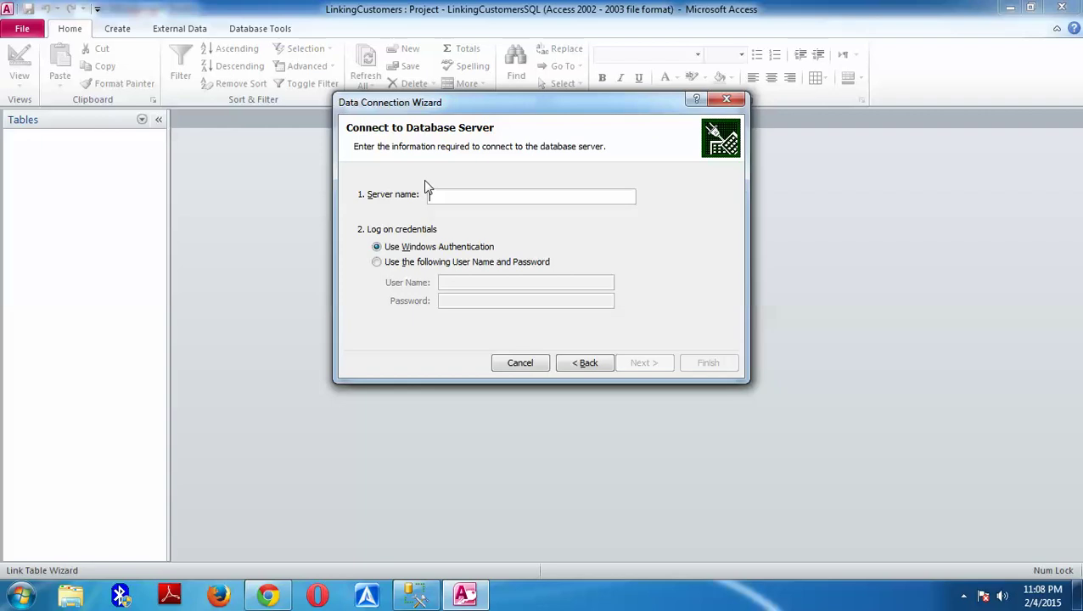
# - Switch to SQL Server Management Studio, close Object Explorer and open the Connect to Server dialog
pyautogui.click(419, 597)
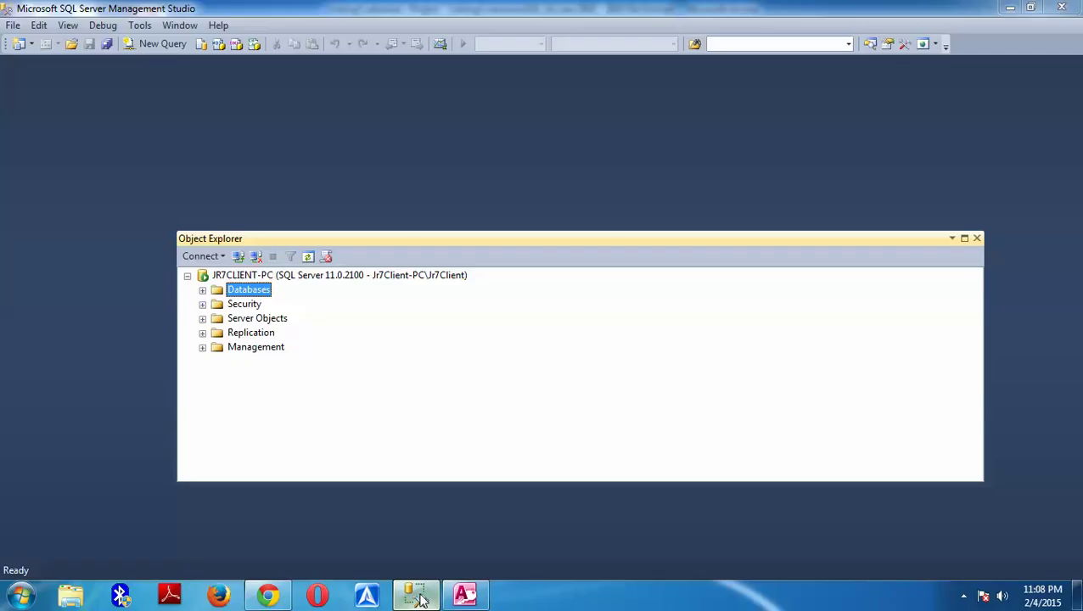
pyautogui.click(976, 239)
pyautogui.click(13, 25)
pyautogui.click(32, 47)
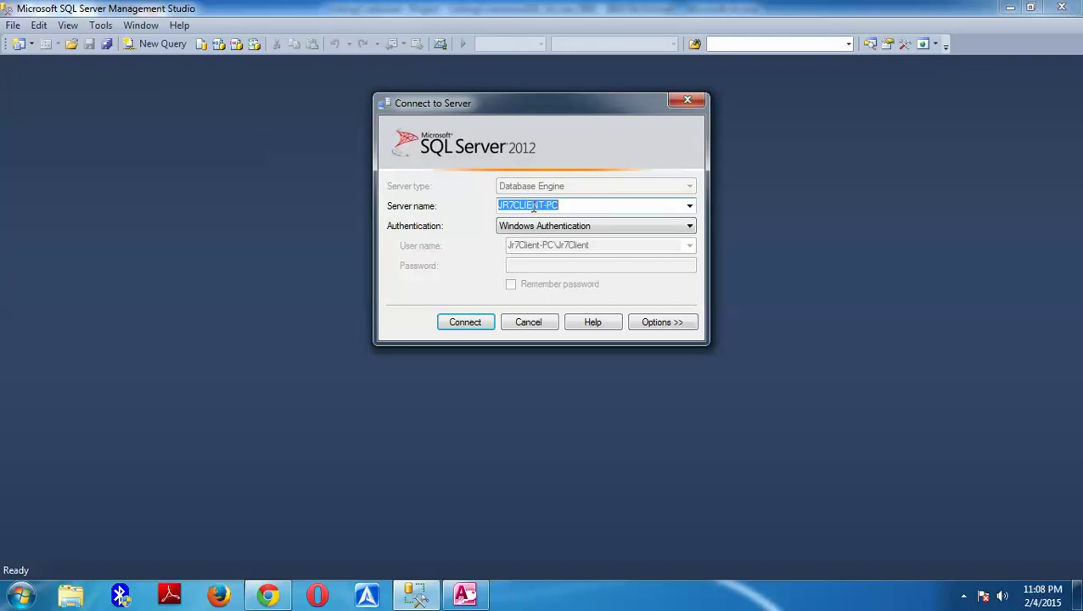
# - Check the available server names in the Connect to Server dialog and return to the Data Connection Wizard in Access
pyautogui.hotkey('alt', 'Tab')
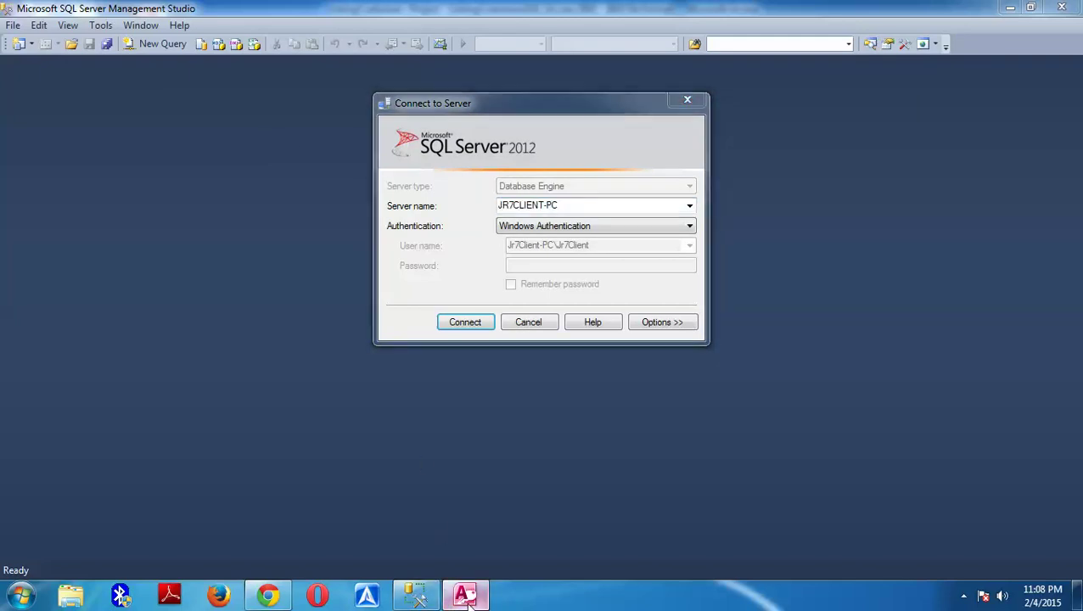
pyautogui.click(415, 594)
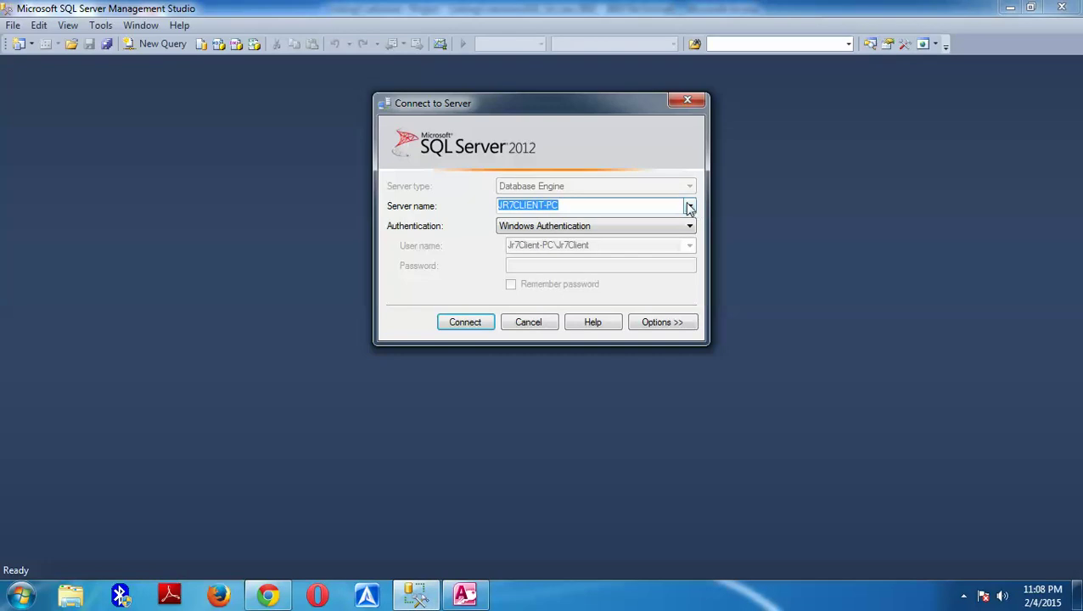
pyautogui.click(689, 205)
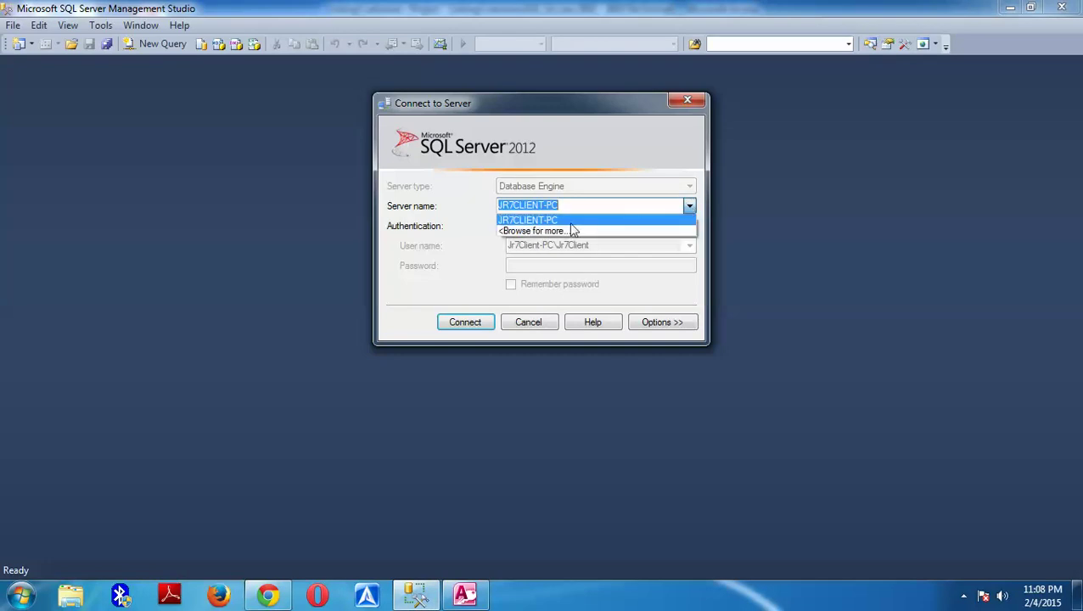
pyautogui.click(689, 206)
pyautogui.click(464, 594)
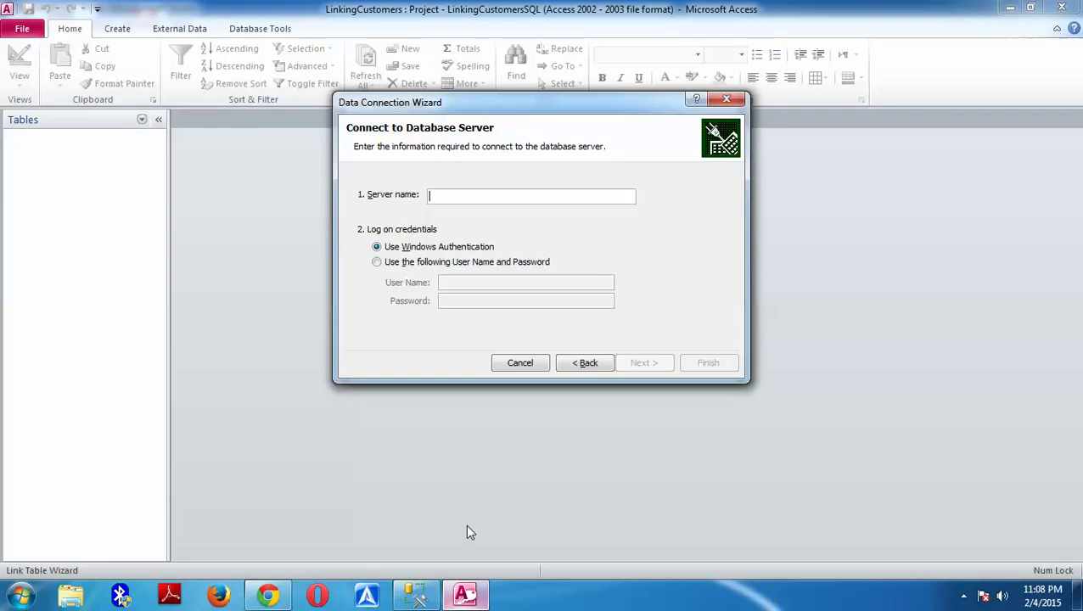
# - Try the user name and password log-on in the Access wizard and compare it with SQL Server Authentication in Management Studio
pyautogui.click(377, 262)
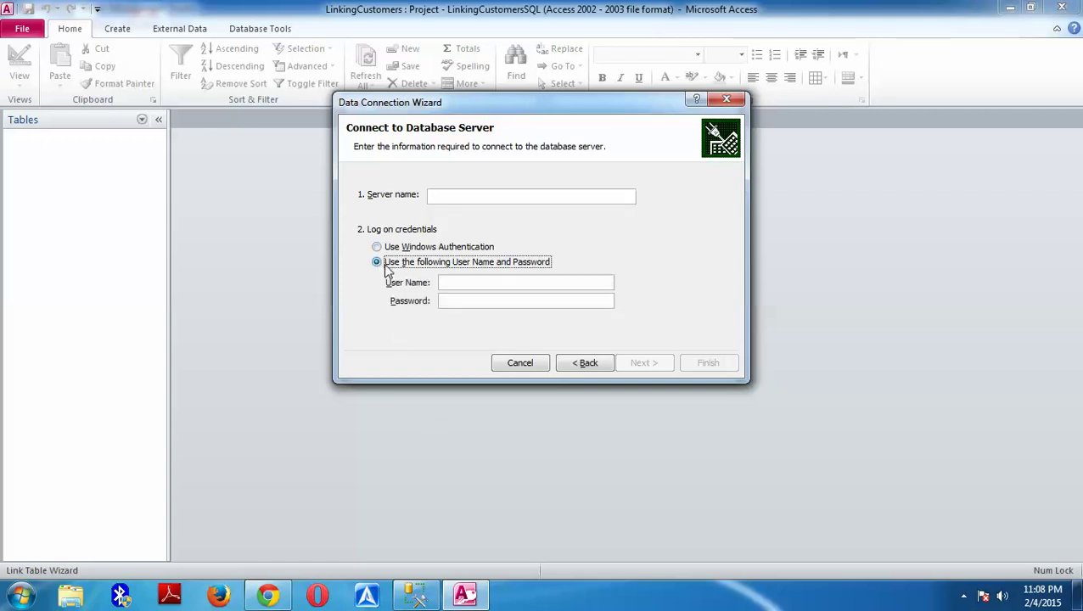
pyautogui.click(416, 594)
pyautogui.click(546, 228)
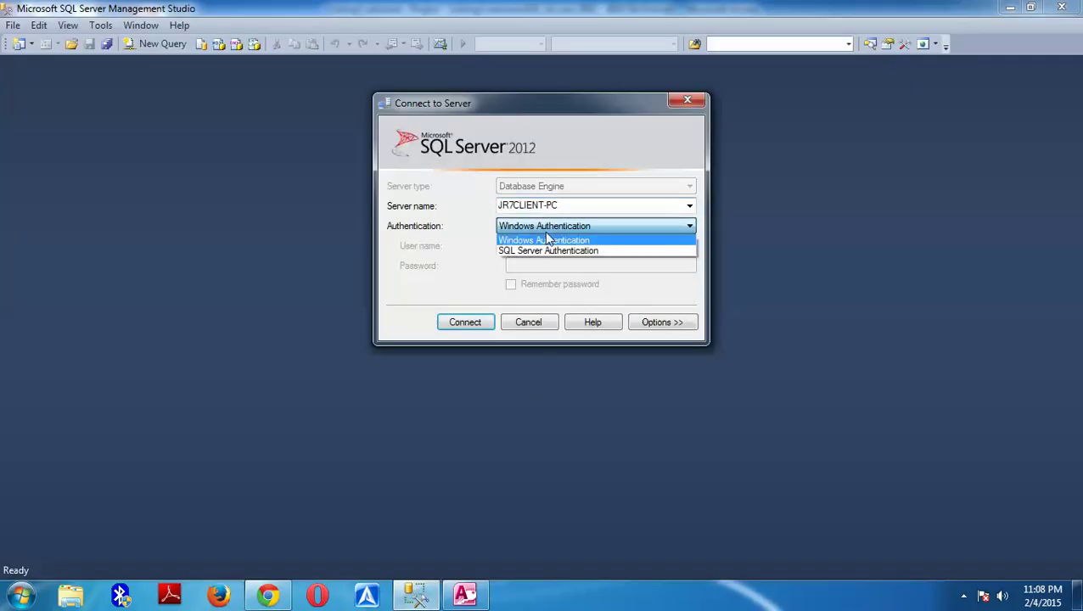
pyautogui.click(551, 249)
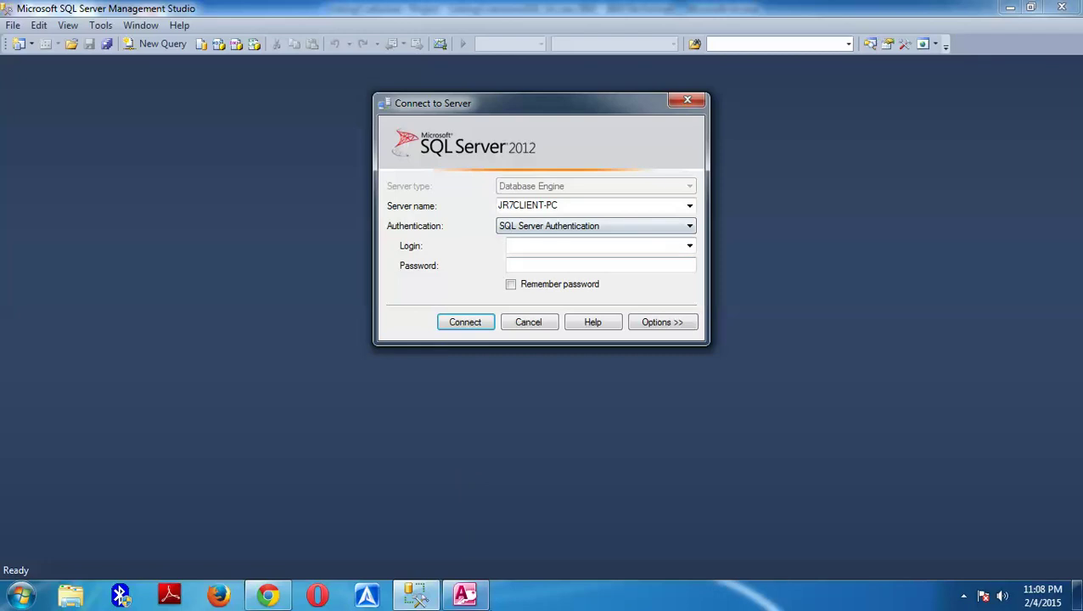
pyautogui.click(465, 594)
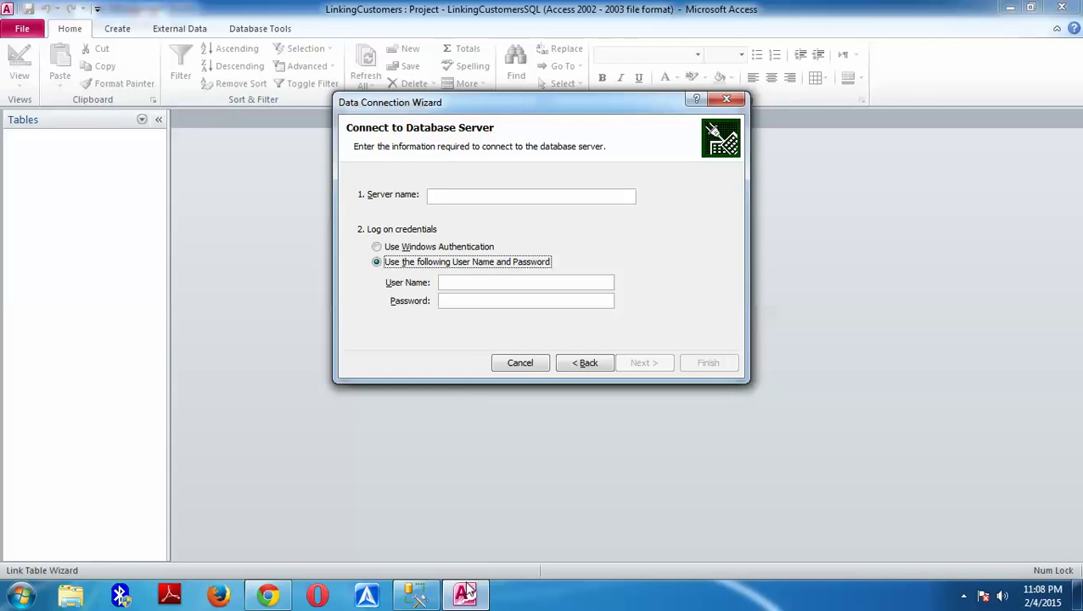
pyautogui.click(416, 595)
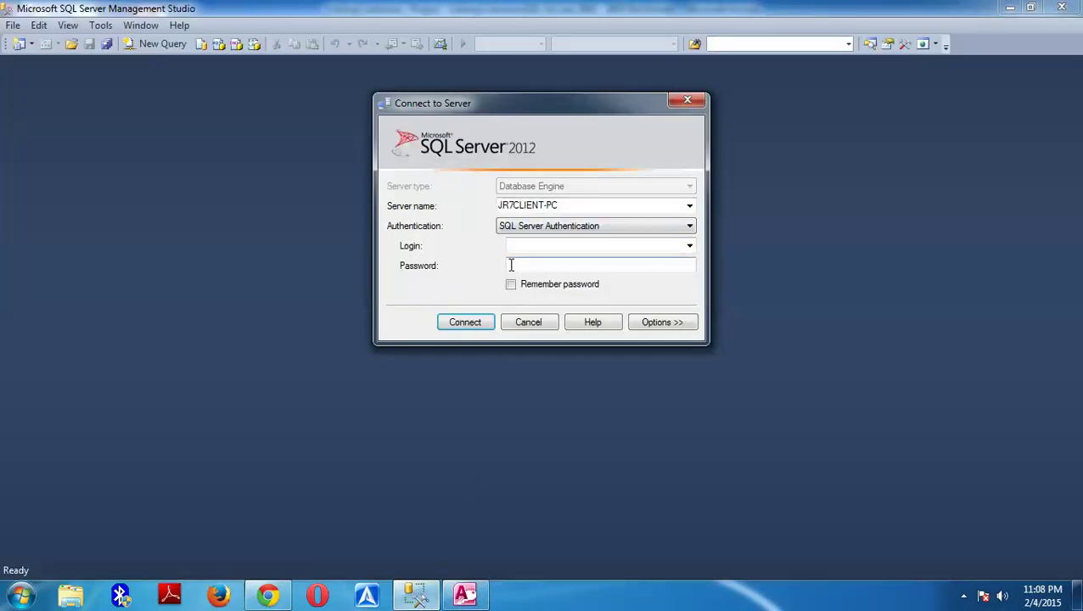
pyautogui.click(464, 594)
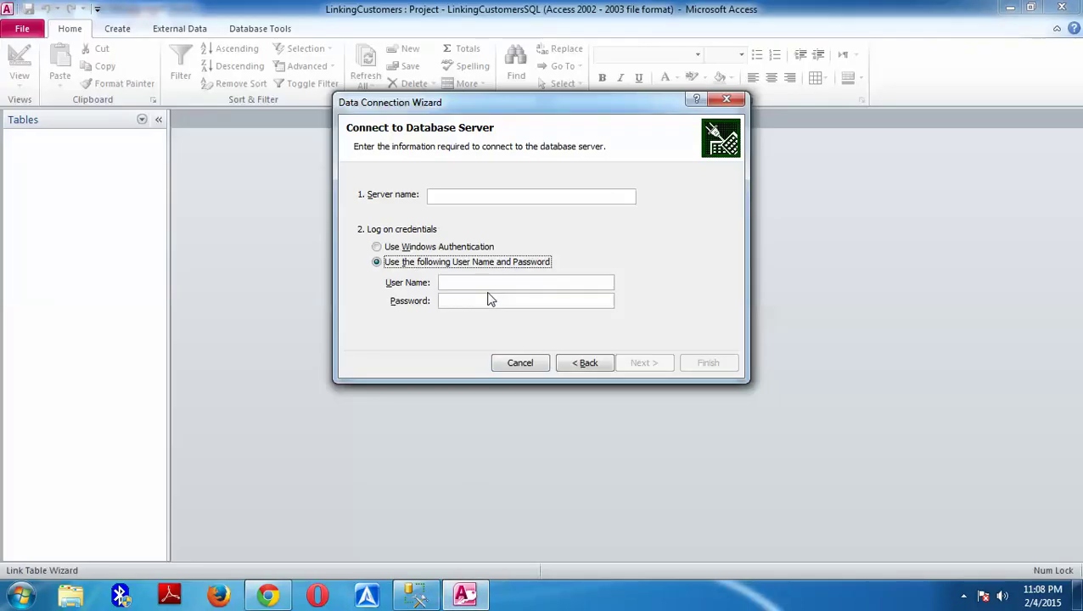
# - Set the log-on back to Windows Authentication in both the Access wizard and Management Studio's Connect to Server dialog
pyautogui.click(376, 247)
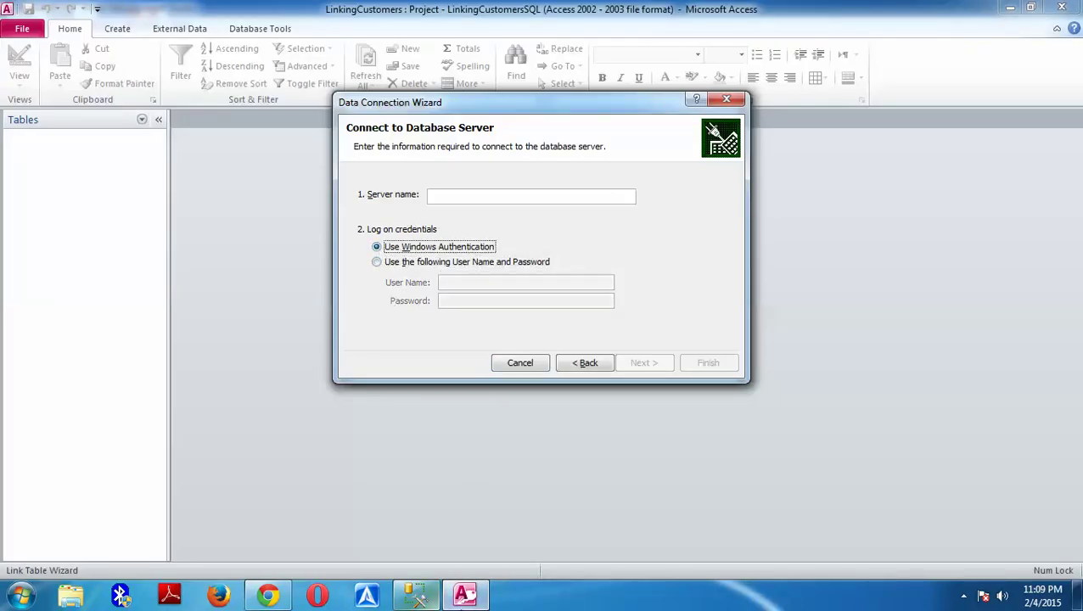
pyautogui.click(415, 594)
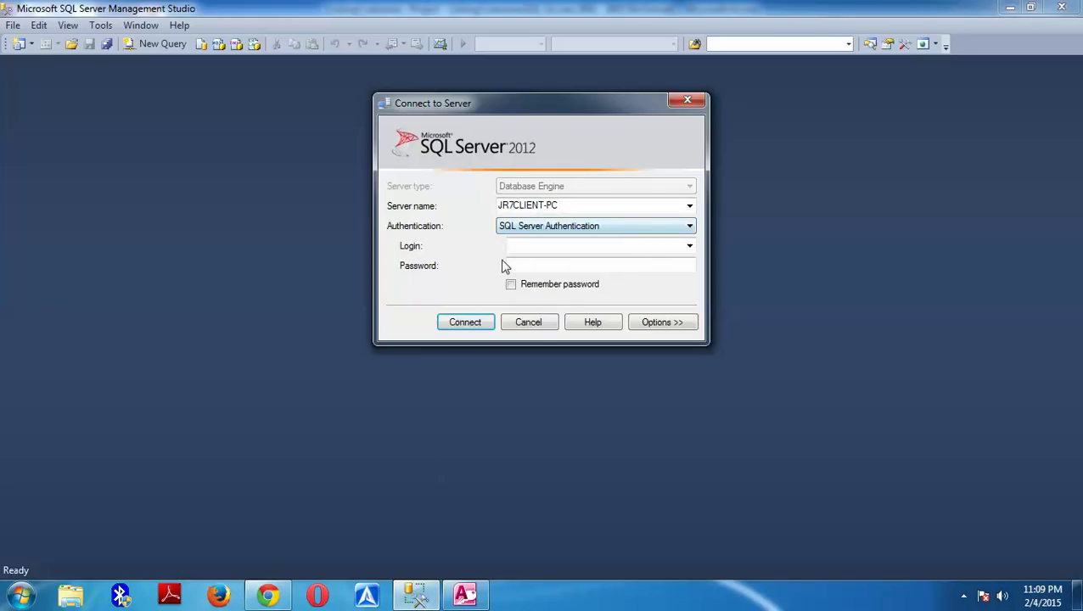
pyautogui.click(533, 228)
pyautogui.click(543, 238)
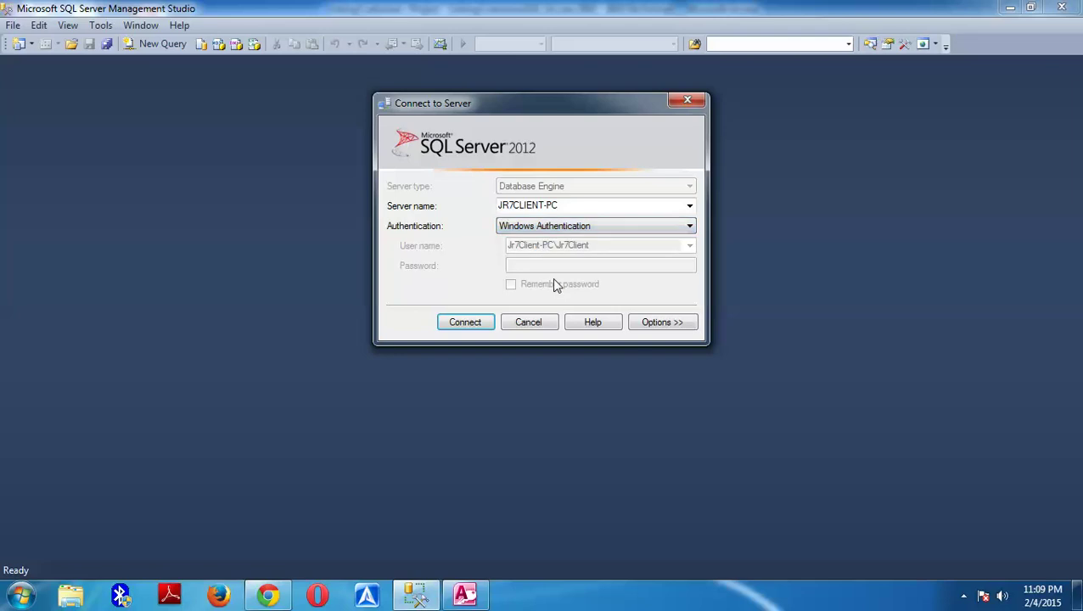
pyautogui.click(464, 594)
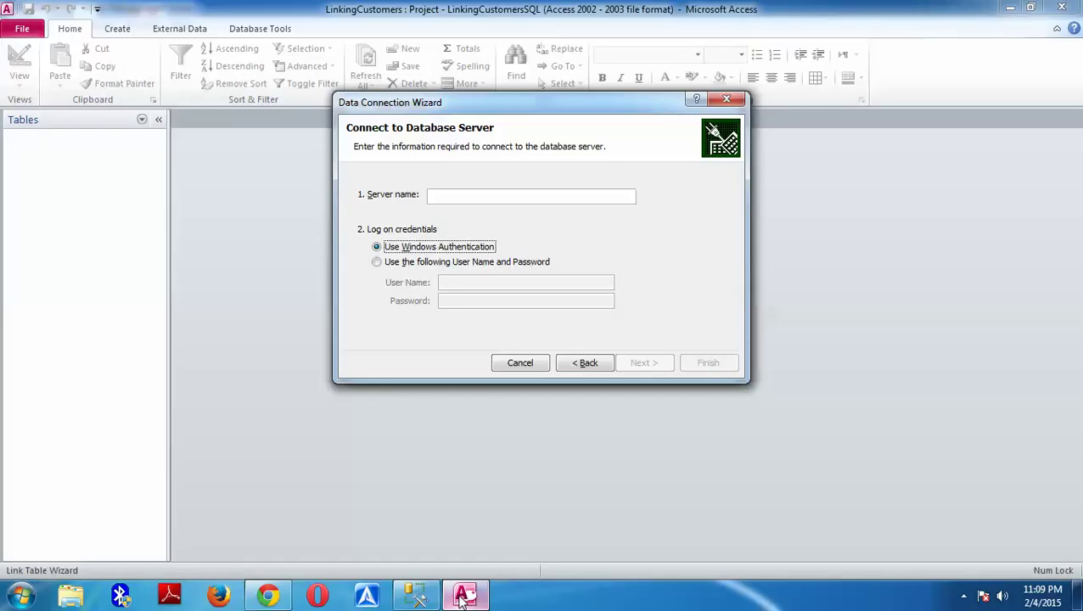
# - Copy the server name JR7CLIENT-PC from Management Studio into the Access wizard and proceed to the list of available databases
pyautogui.click(415, 594)
pyautogui.click(563, 207)
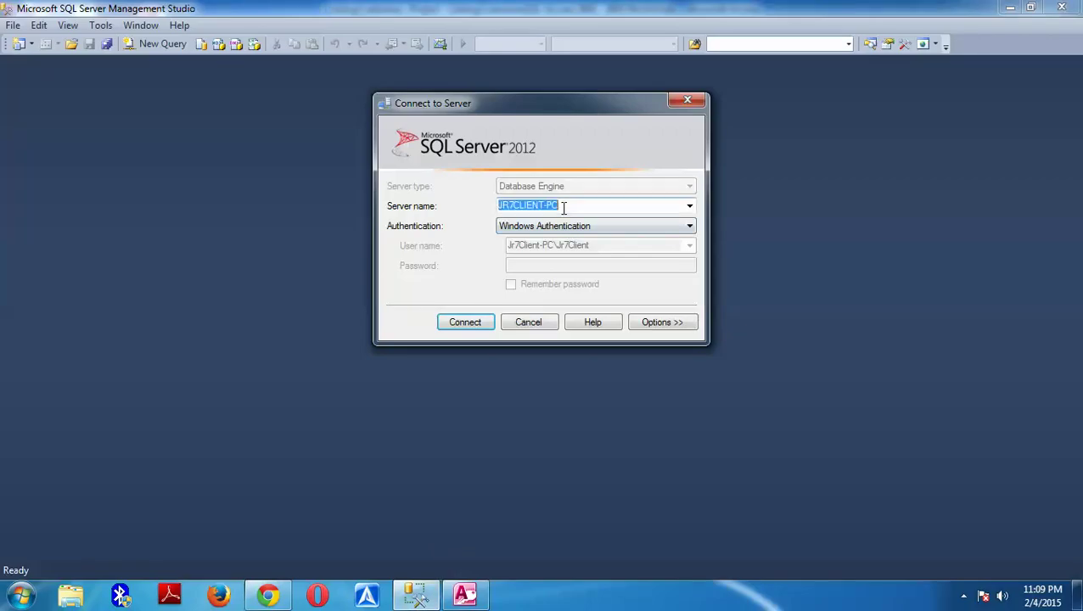
pyautogui.rightClick(514, 210)
pyautogui.click(551, 254)
pyautogui.click(465, 594)
pyautogui.click(517, 196)
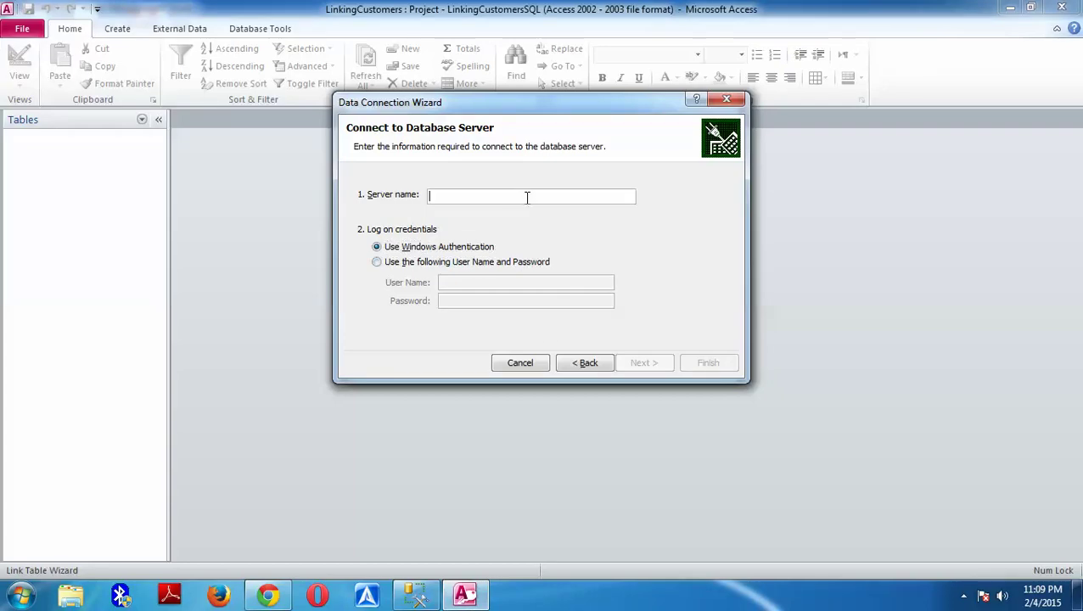
pyautogui.rightClick(527, 197)
pyautogui.click(557, 242)
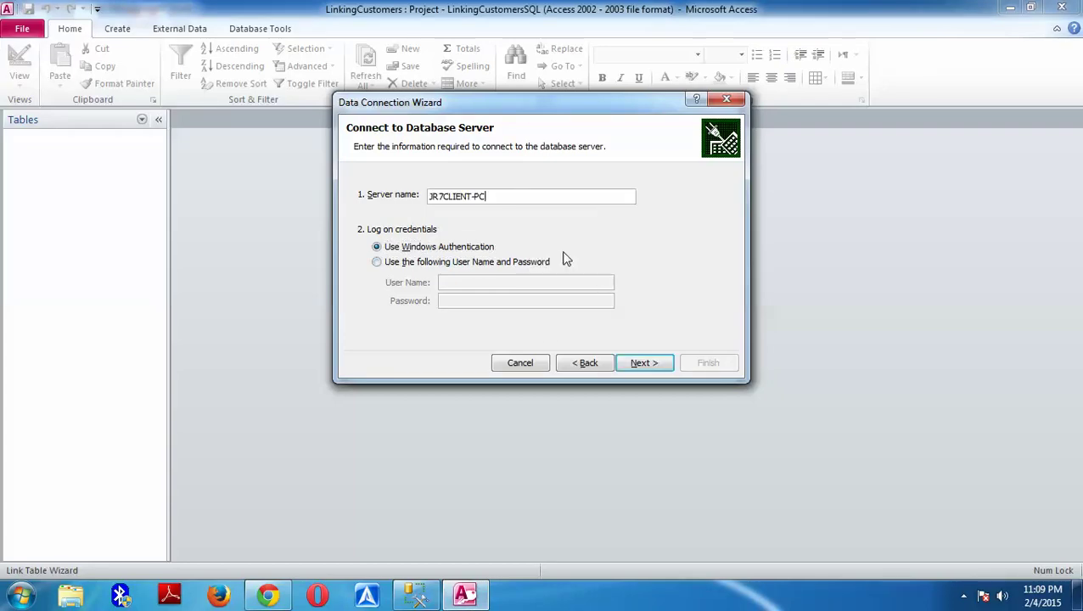
pyautogui.click(642, 363)
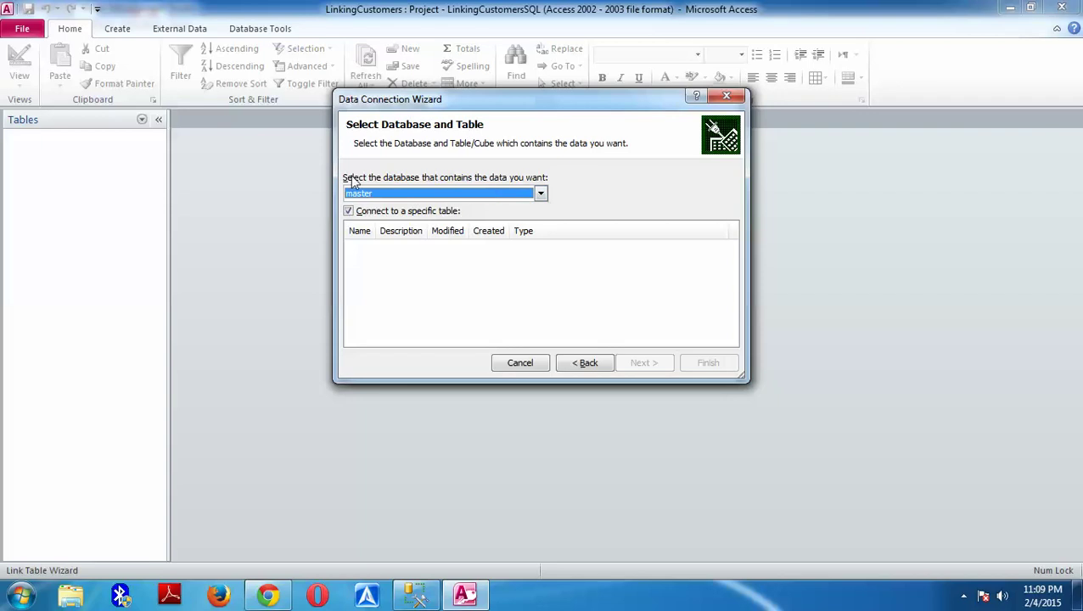
pyautogui.click(541, 193)
pyautogui.moveTo(536, 230)
pyautogui.mouseDown()
pyautogui.moveTo(543, 255)
pyautogui.moveTo(547, 234)
pyautogui.mouseUp()
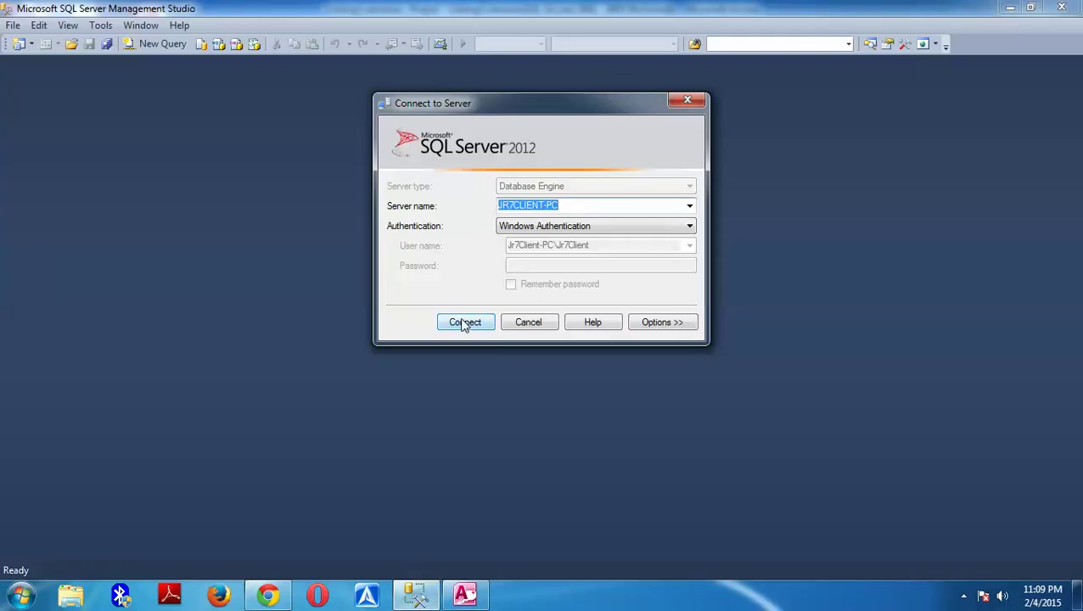
# - In Management Studio, connect to JR7CLIENT-PC with Windows Authentication and expand the tables of the LinkingCustomersSQL database
pyautogui.click(462, 323)
pyautogui.click(203, 290)
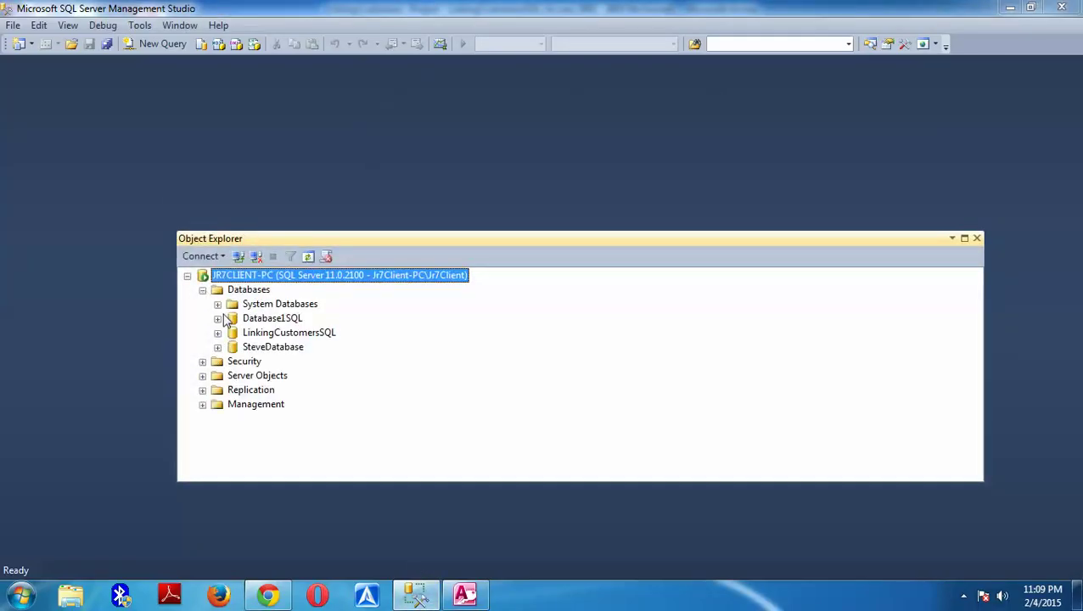
pyautogui.click(217, 332)
pyautogui.click(232, 361)
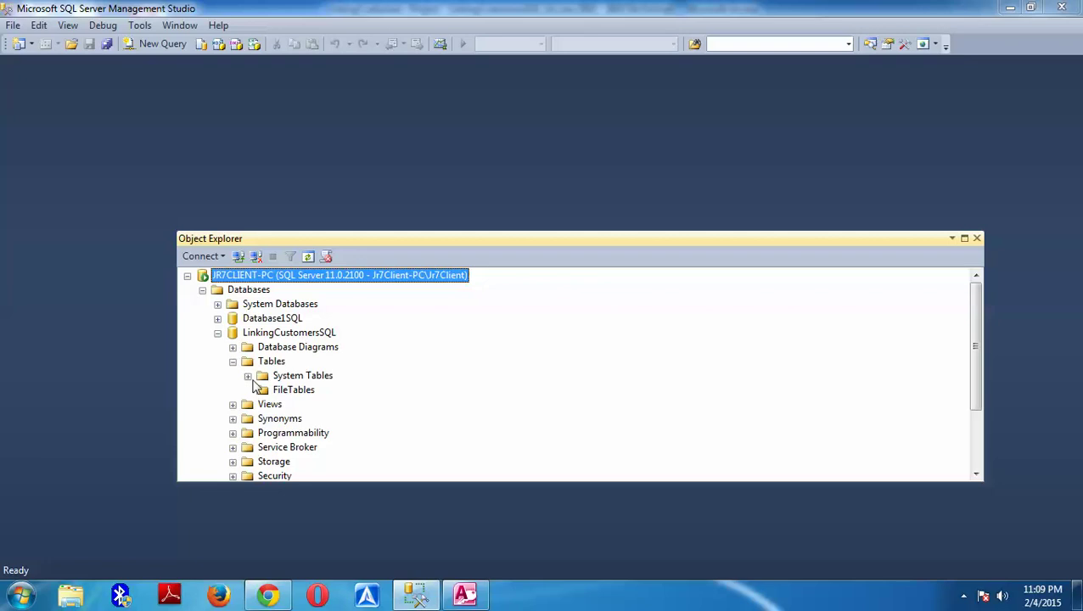
# - Query the top 1000 rows of the dbo.dtproperties system table in LinkingCustomersSQL
pyautogui.click(247, 376)
pyautogui.click(318, 392)
pyautogui.rightClick(332, 402)
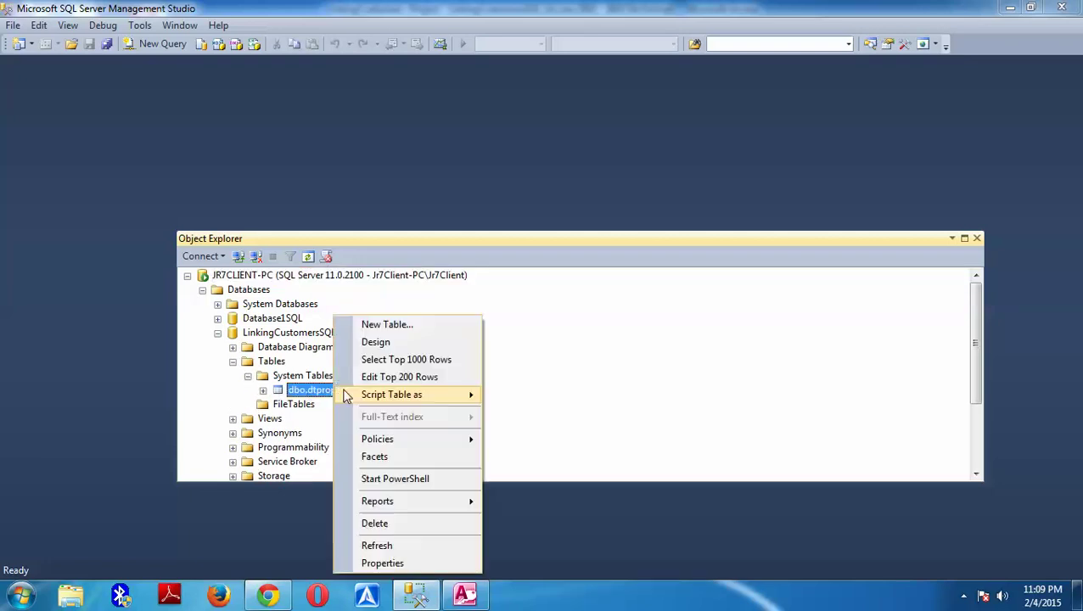
pyautogui.click(368, 374)
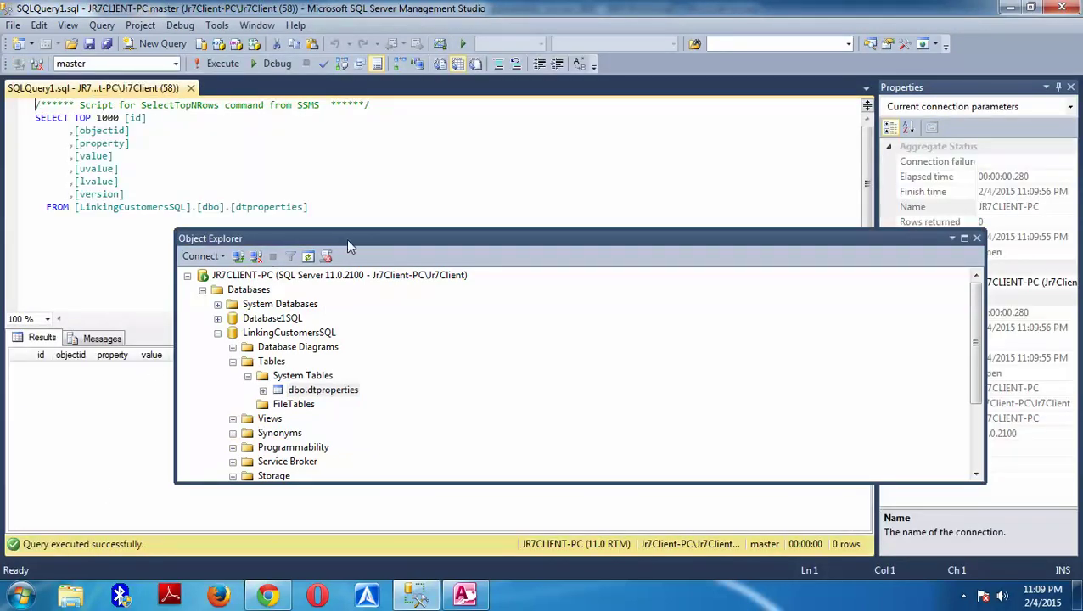
# - Move Object Explorer off the query results, and close it along with the SQLQuery1.sql query and the Properties window
pyautogui.moveTo(346, 240); pyautogui.dragTo(461, 477)
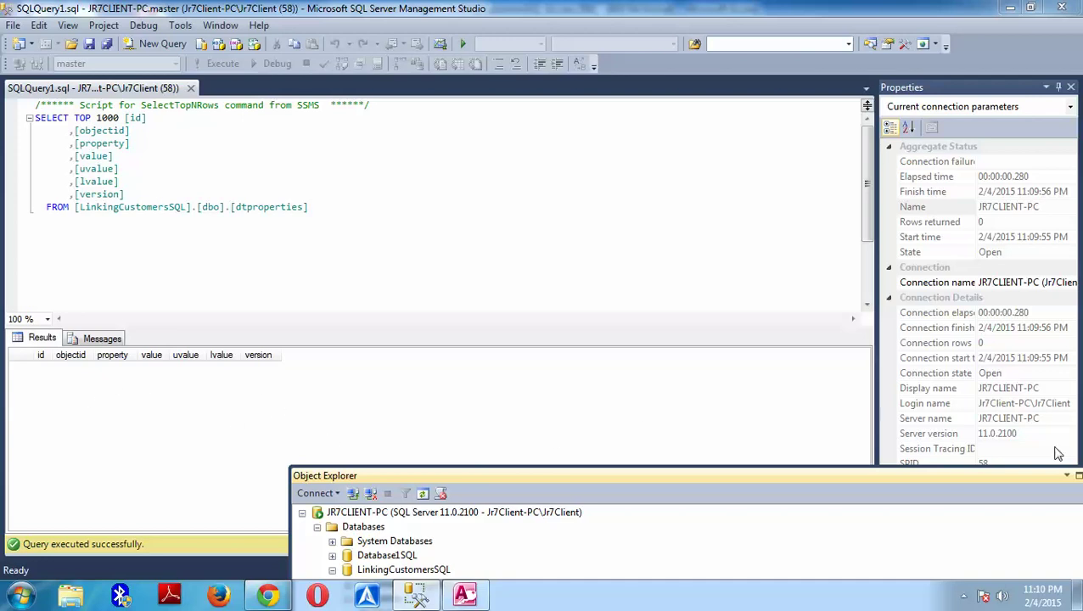
pyautogui.moveTo(976, 473); pyautogui.dragTo(657, 463)
pyautogui.click(678, 474)
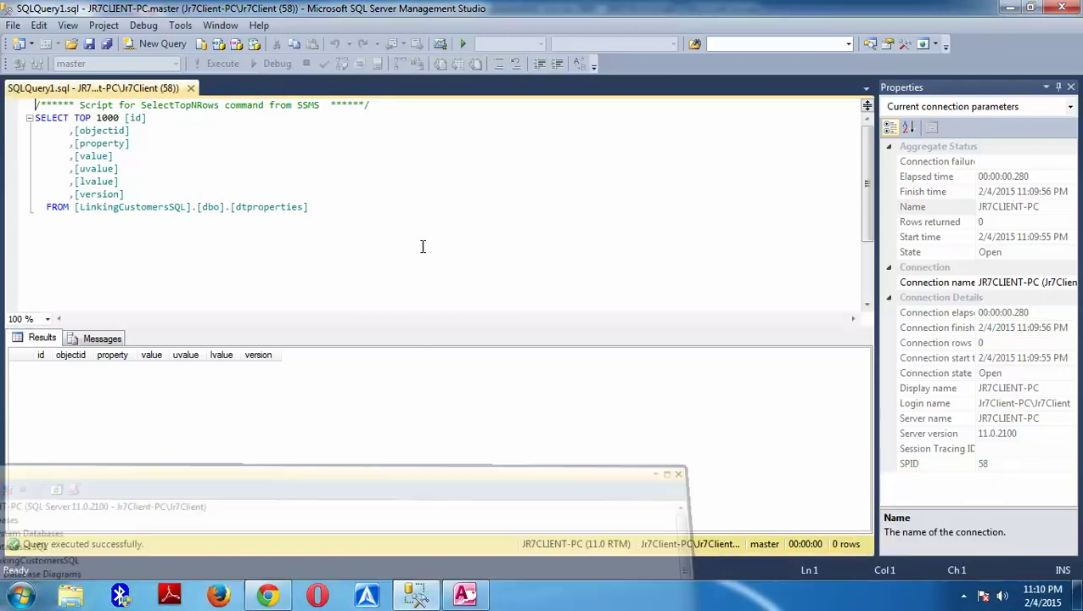
pyautogui.click(190, 88)
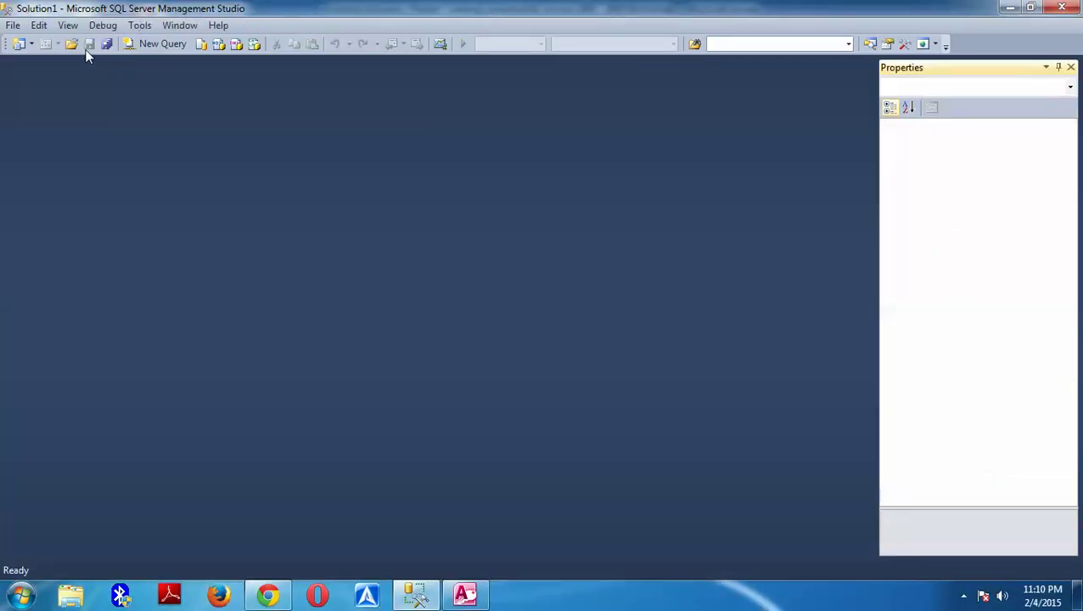
pyautogui.click(1070, 67)
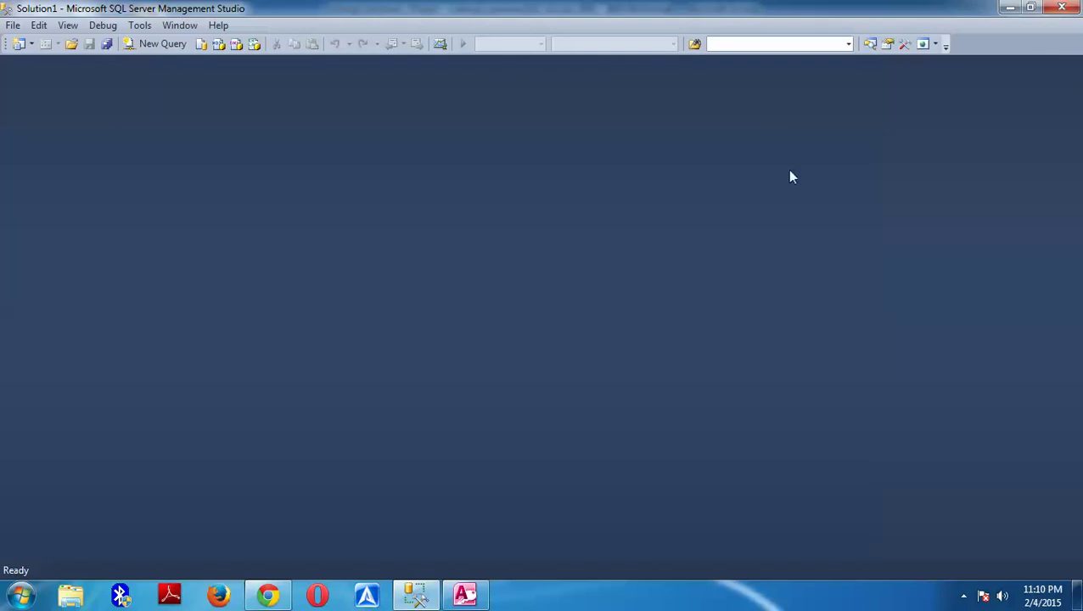
# - Switch to Access and choose SteveDatabase as the database to connect to in the Data Connection Wizard
pyautogui.click(467, 596)
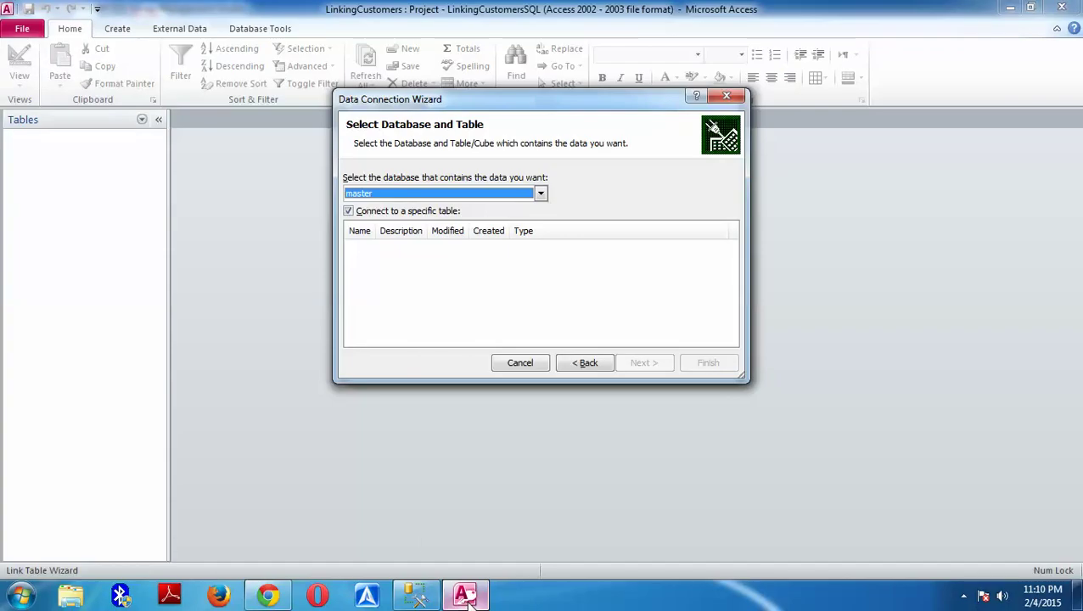
pyautogui.click(541, 194)
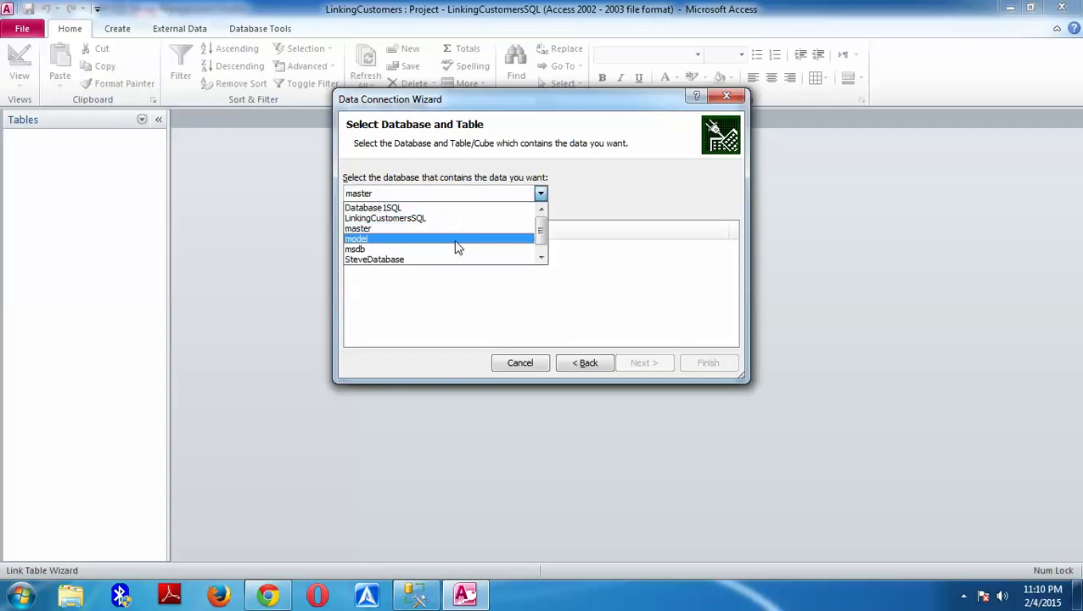
pyautogui.click(463, 260)
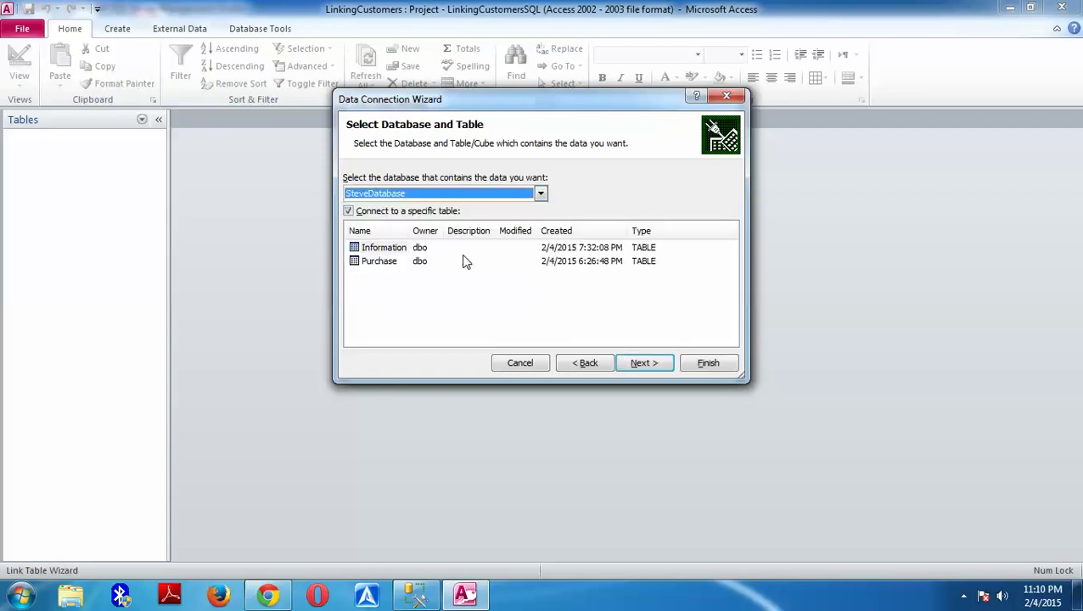
pyautogui.click(374, 269)
pyautogui.doubleClick(378, 247)
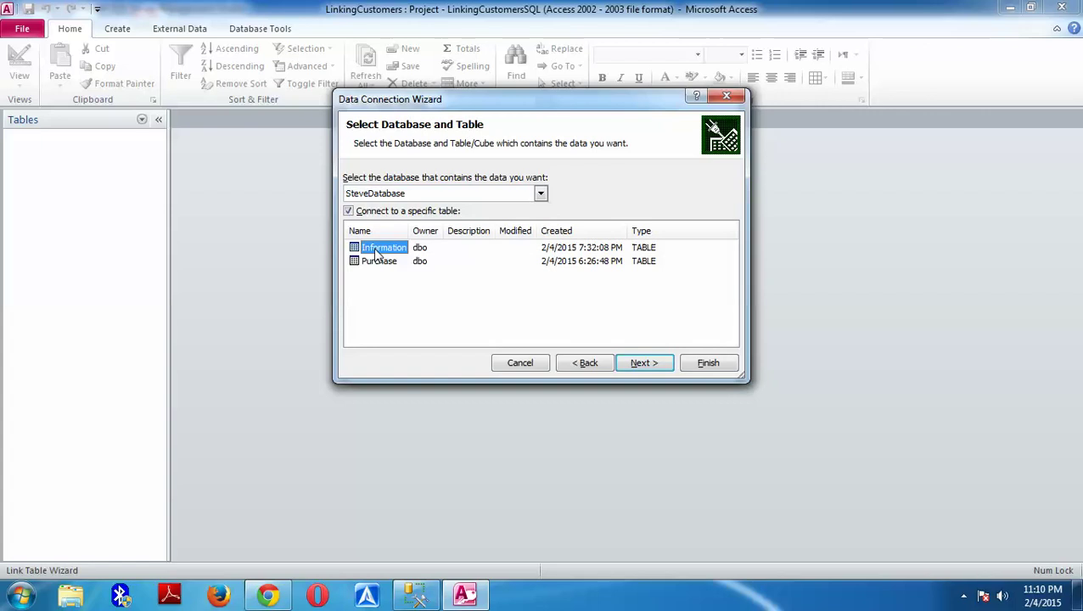
# - Recheck the server connection page, select the Purchase table of SteveDatabase, and proceed to saving the data connection file
pyautogui.click(587, 362)
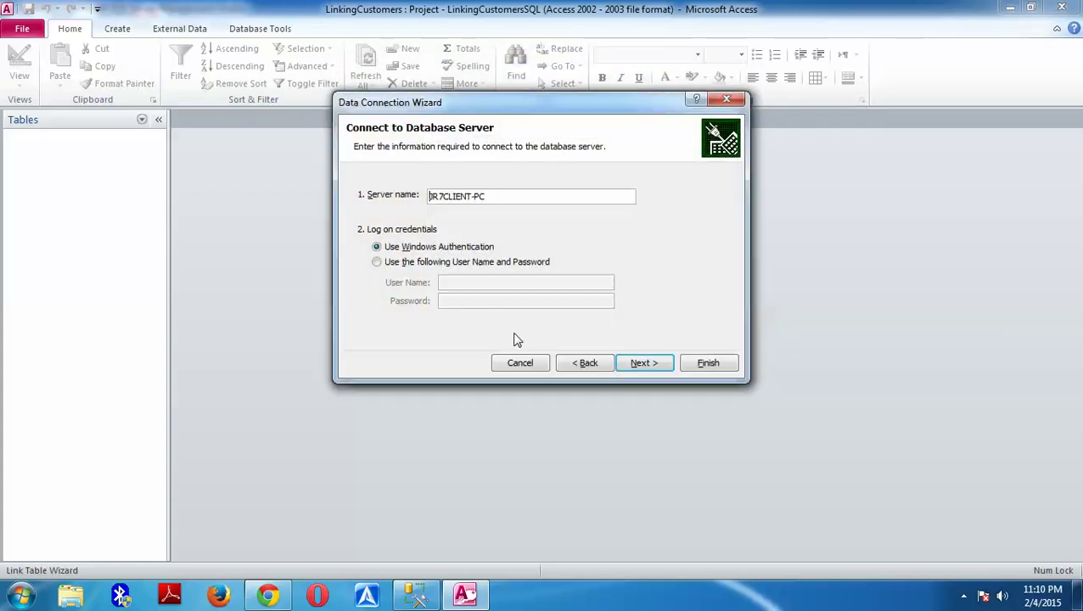
pyautogui.click(645, 363)
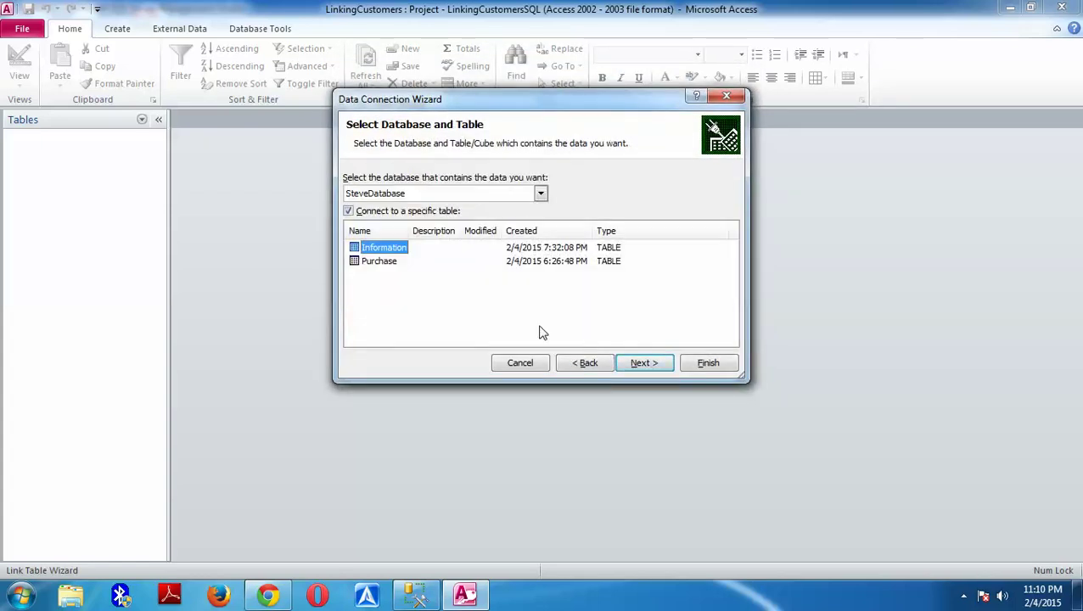
pyautogui.click(382, 263)
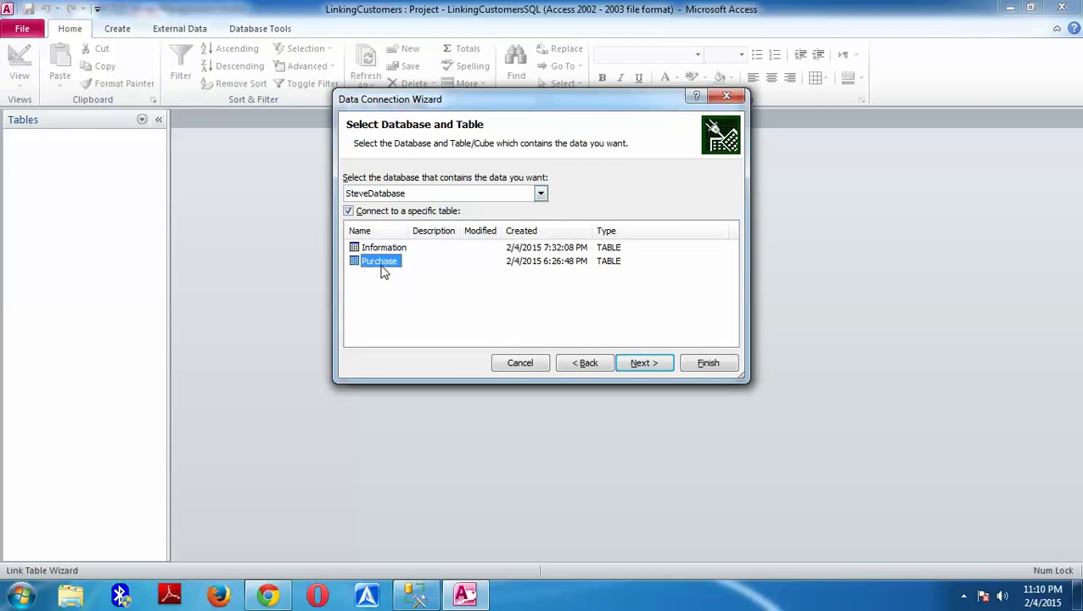
pyautogui.click(384, 251)
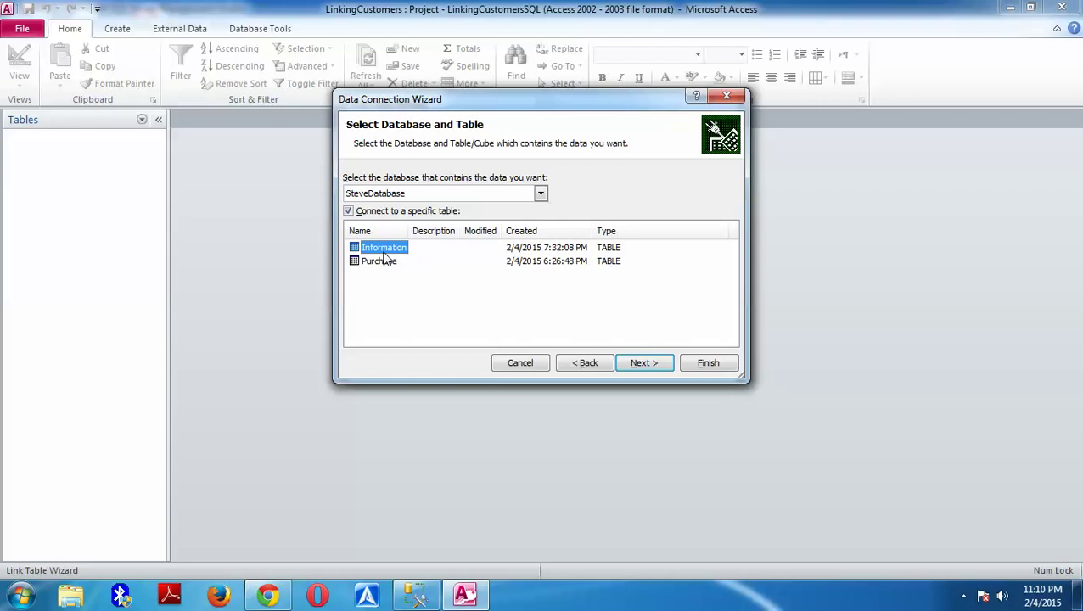
pyautogui.click(392, 263)
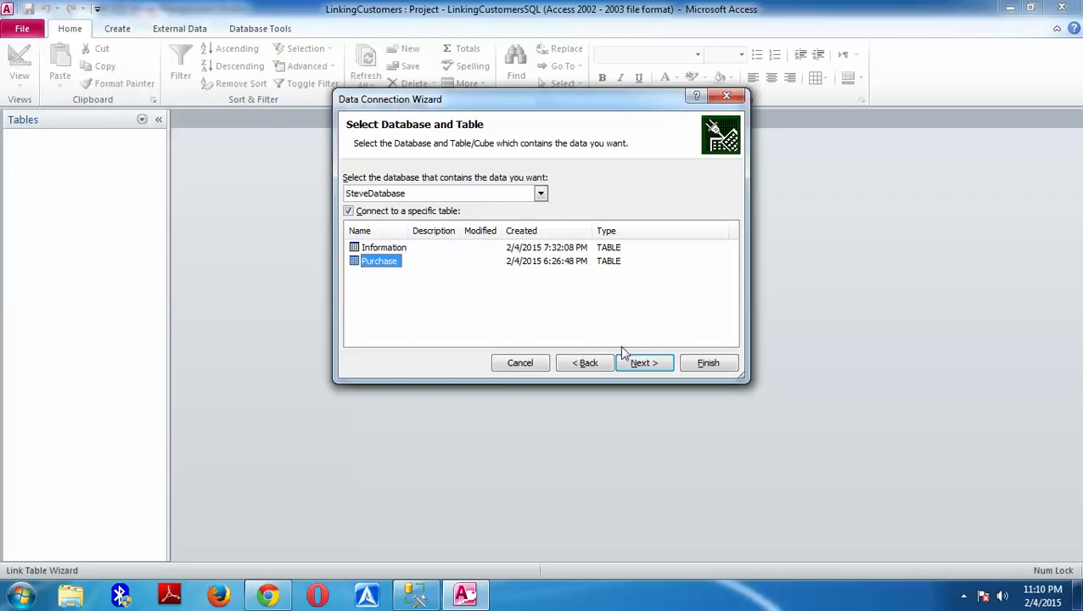
pyautogui.click(642, 365)
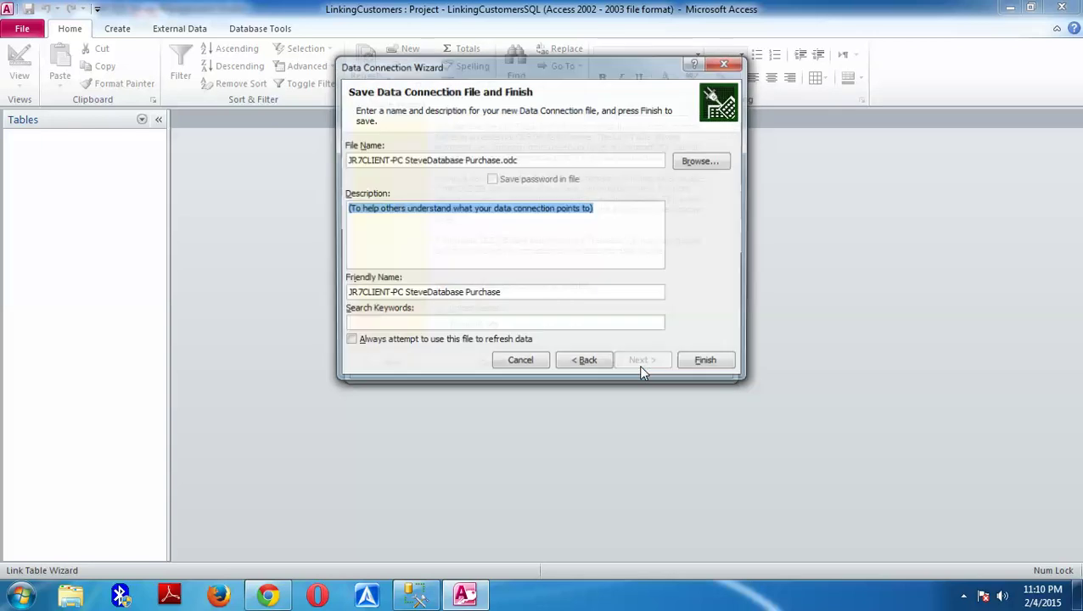
pyautogui.click(366, 230)
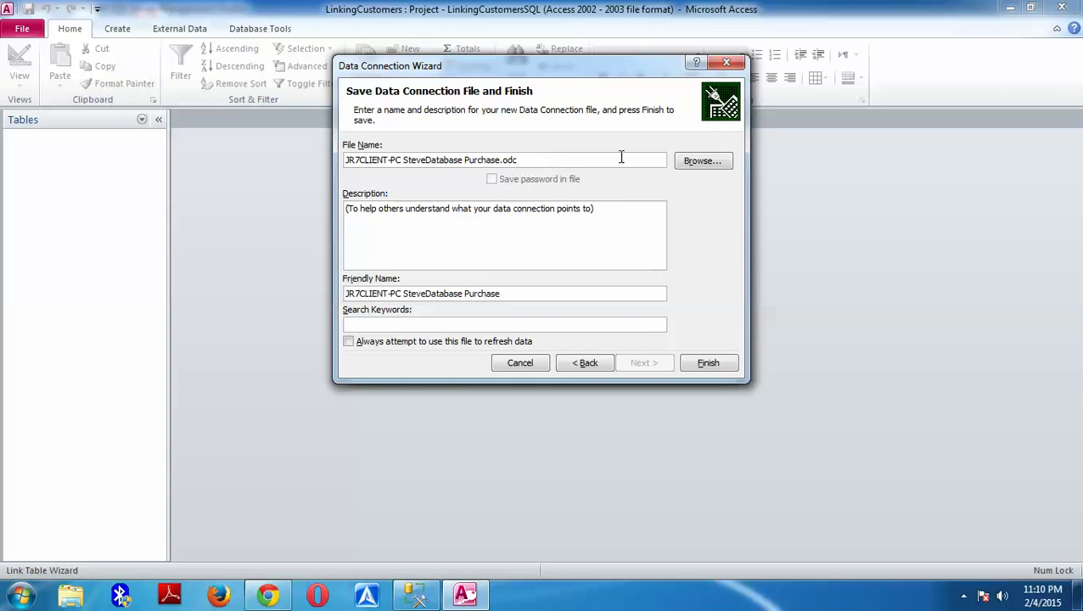
pyautogui.click(704, 161)
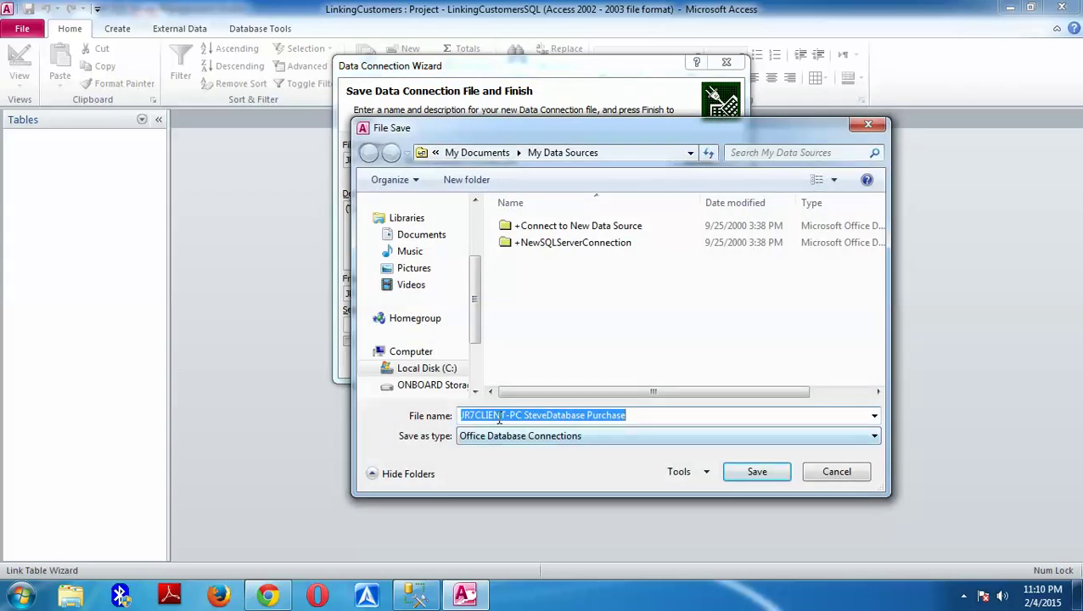
pyautogui.click(525, 432)
pyautogui.click(525, 432)
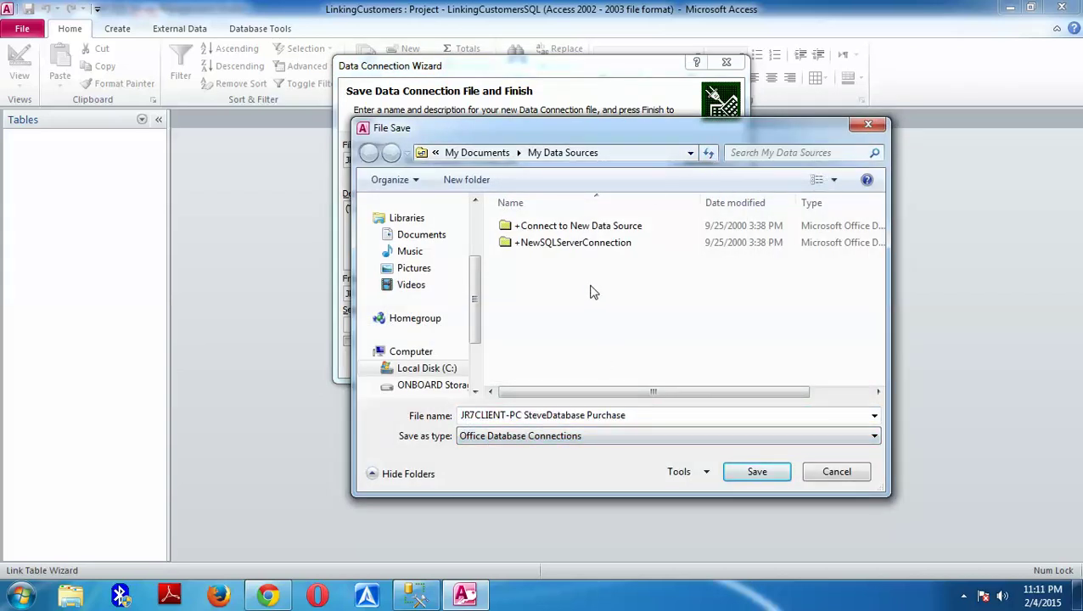
pyautogui.click(524, 414)
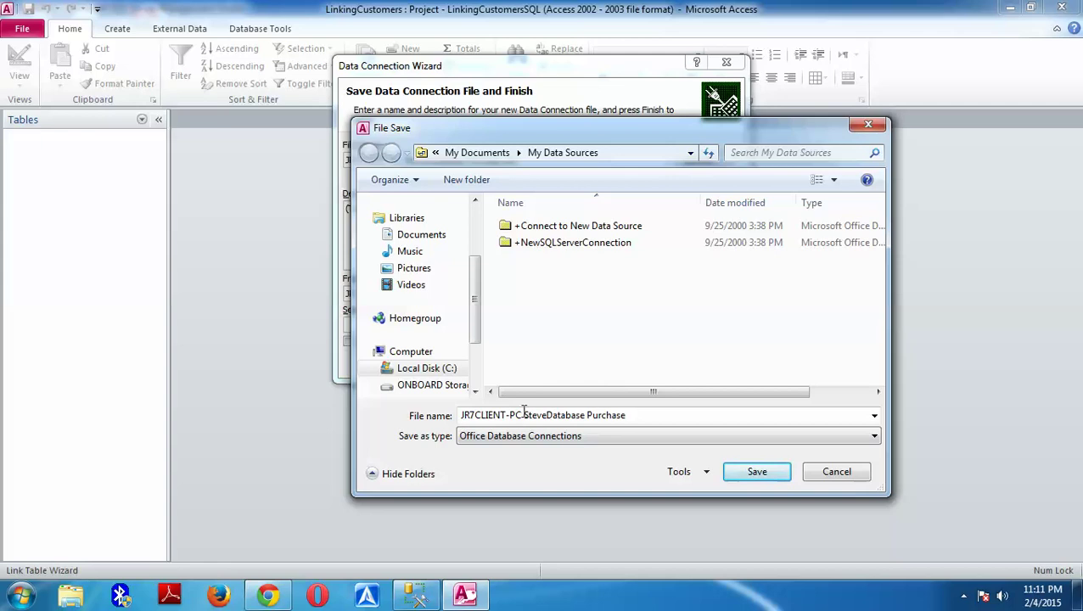
pyautogui.click(823, 469)
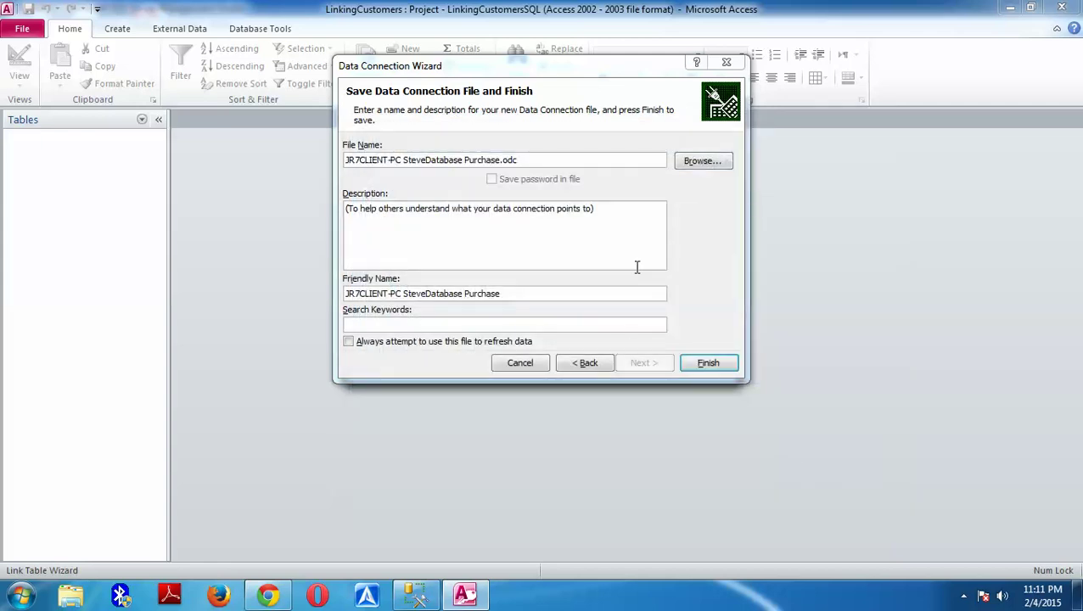
# - Save the connection file as JR7CLIENT-PC SteveDatabase Purchase in My Data Sources and finish the Data Connection Wizard
pyautogui.click(702, 161)
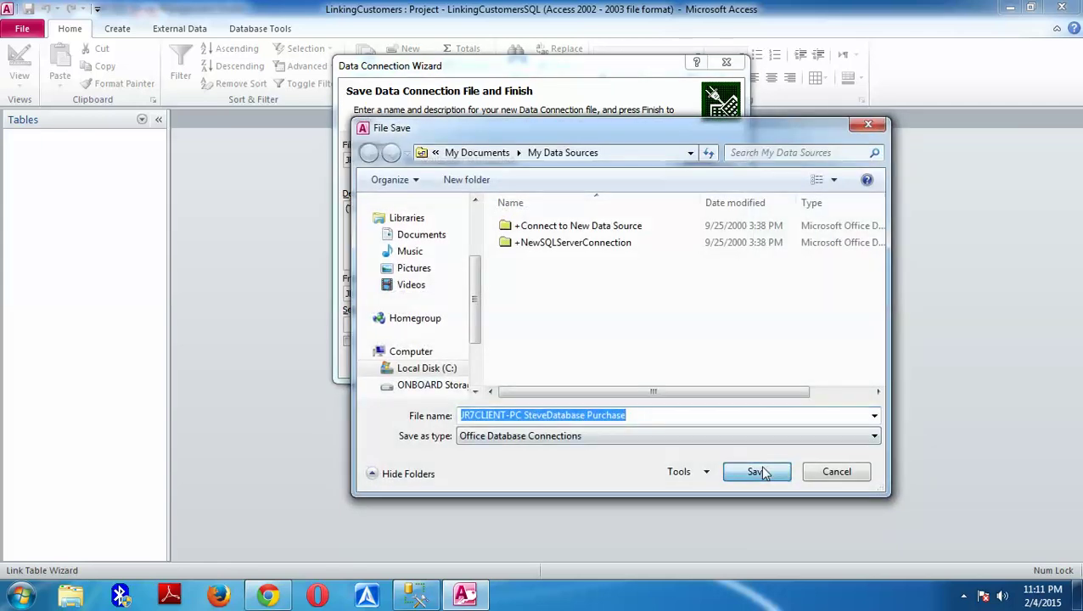
pyautogui.click(761, 472)
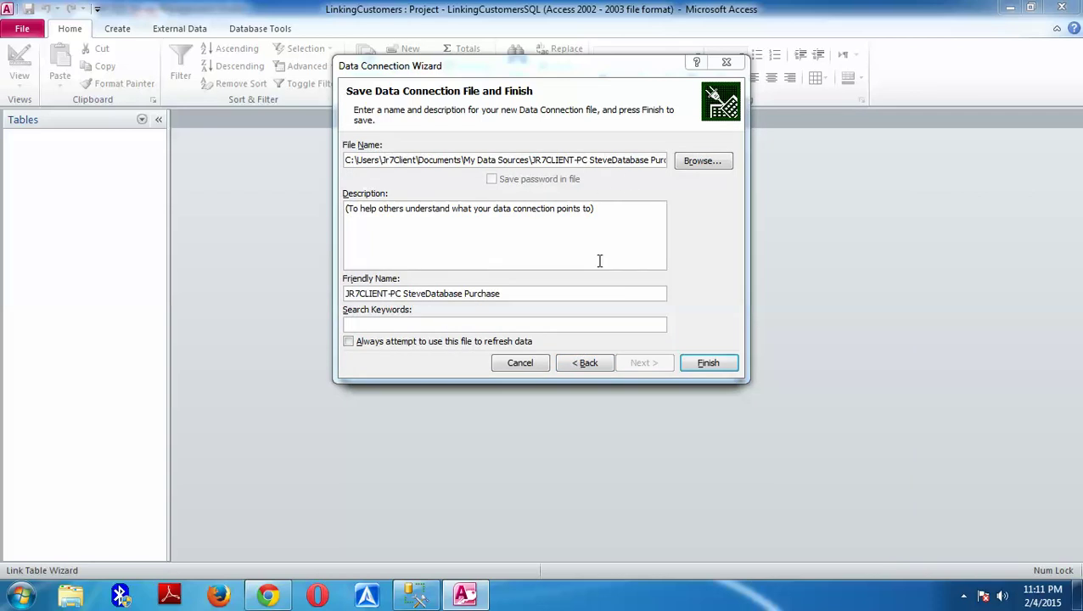
pyautogui.click(708, 363)
pyautogui.click(618, 363)
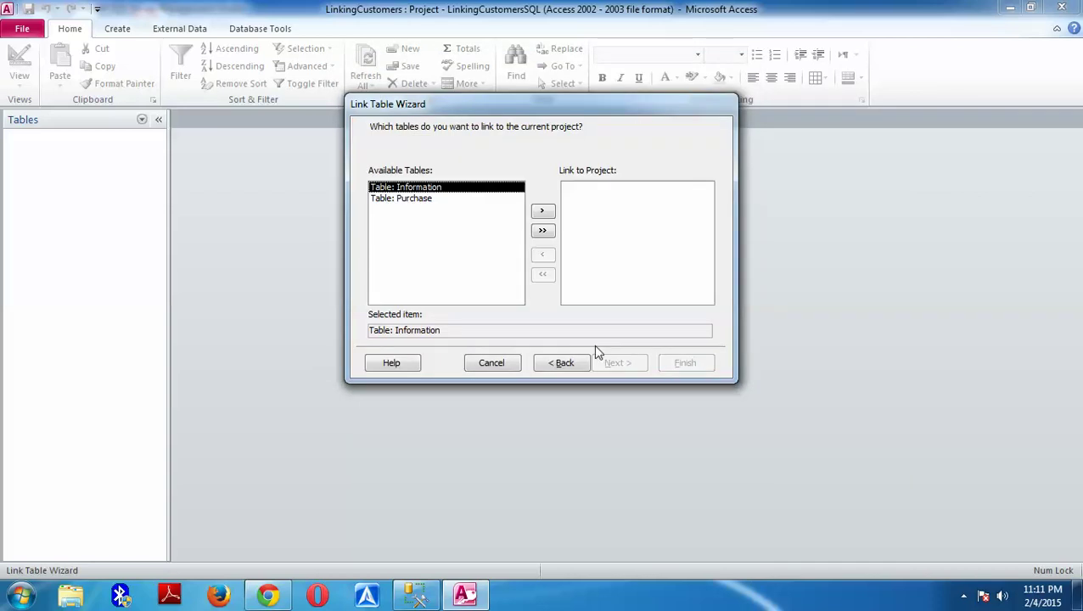
# - Link the Information and Purchase tables to the project, finish the Link Table Wizard, and open the linked Purchase query
pyautogui.click(398, 200)
pyautogui.click(405, 187)
pyautogui.click(403, 201)
pyautogui.click(403, 188)
pyautogui.click(414, 200)
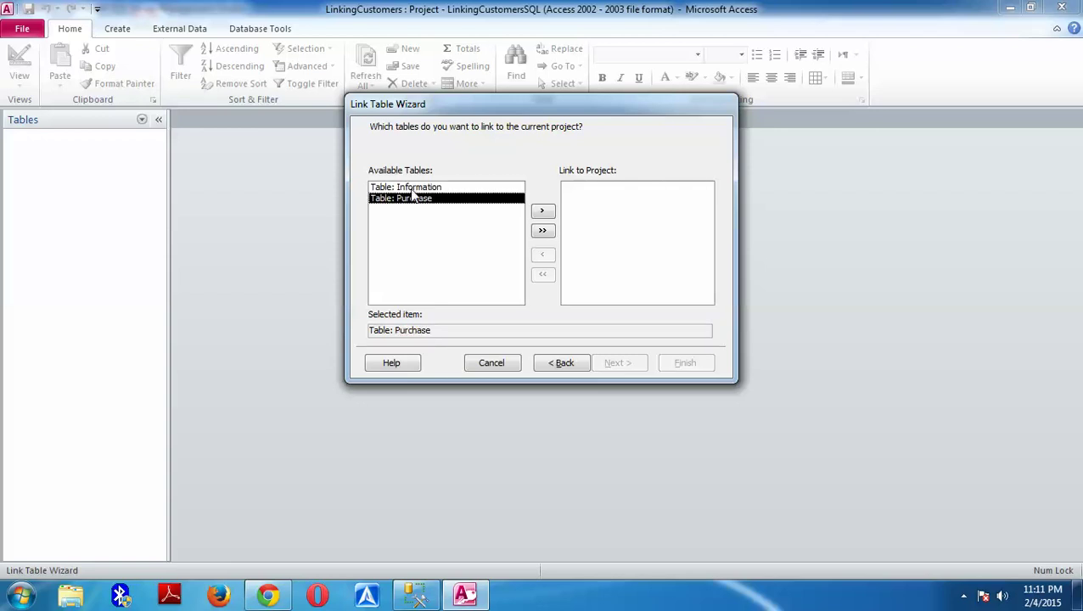
pyautogui.click(546, 215)
pyautogui.click(542, 213)
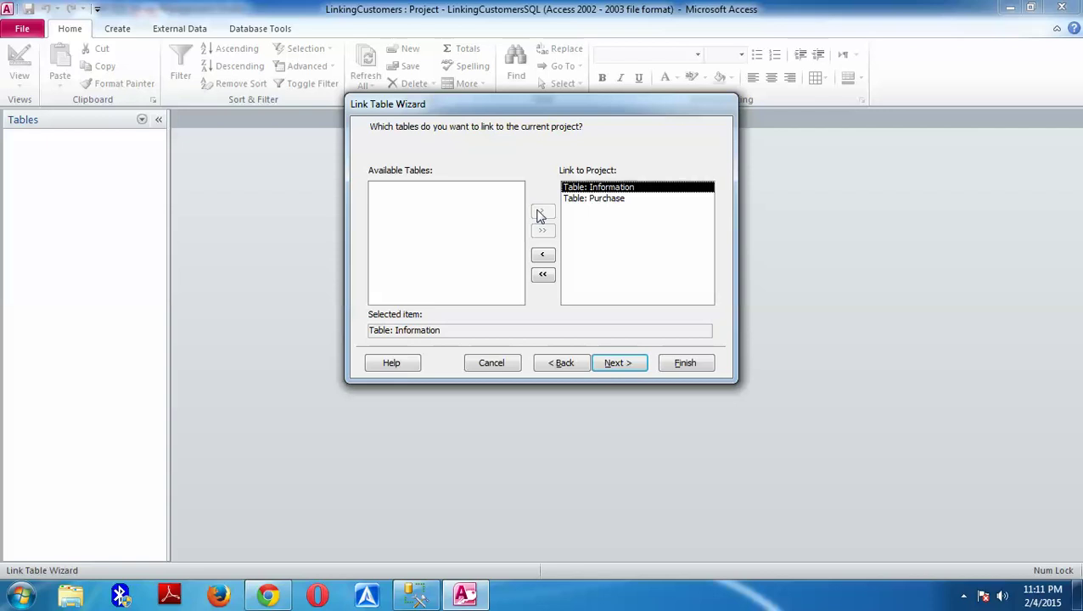
pyautogui.click(616, 363)
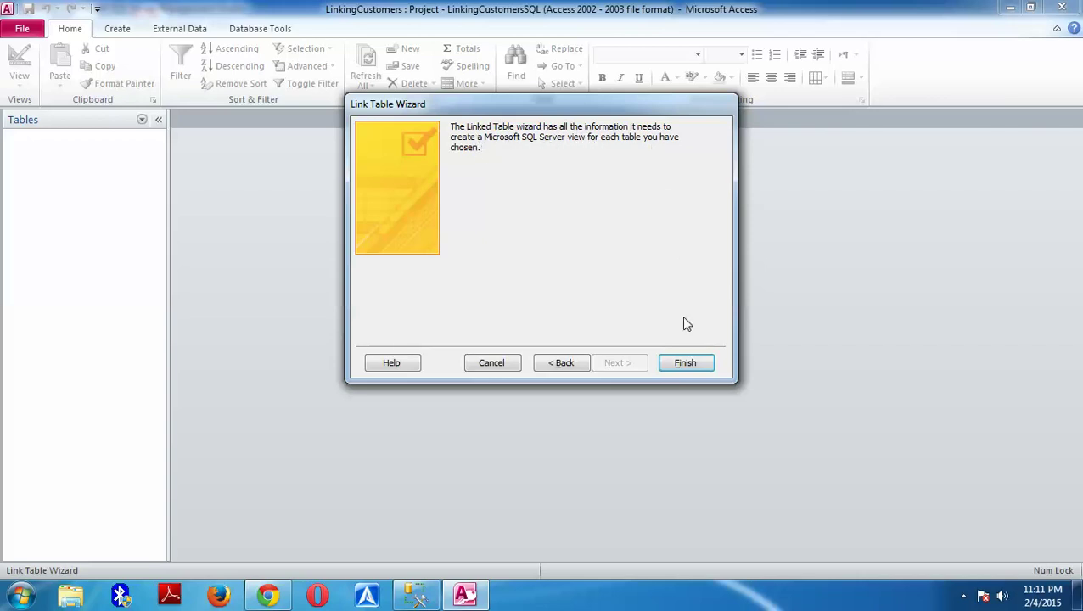
pyautogui.click(694, 363)
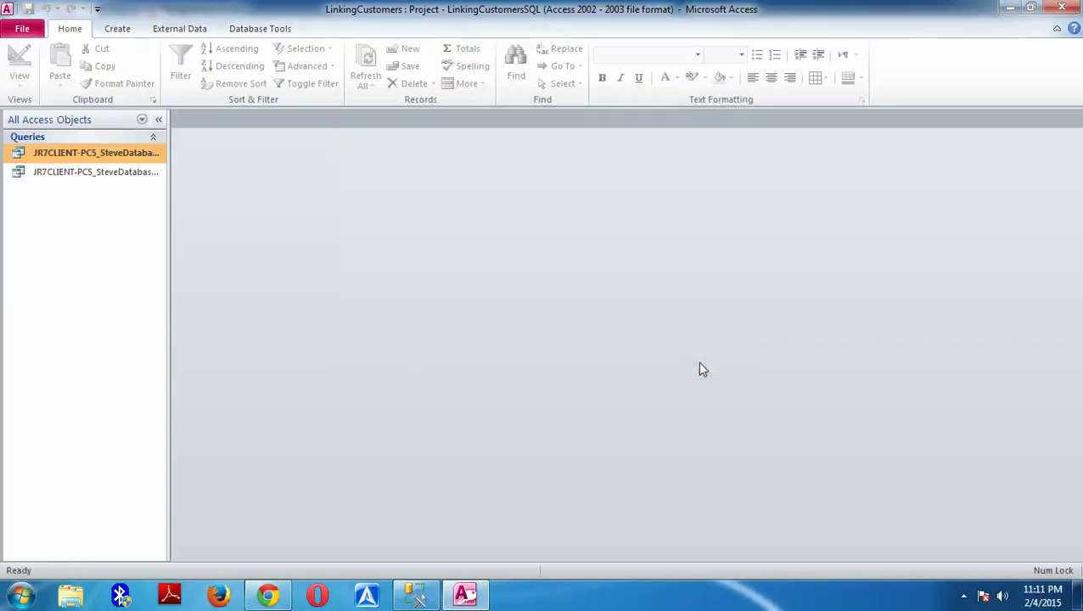
pyautogui.click(69, 173)
pyautogui.doubleClick(67, 170)
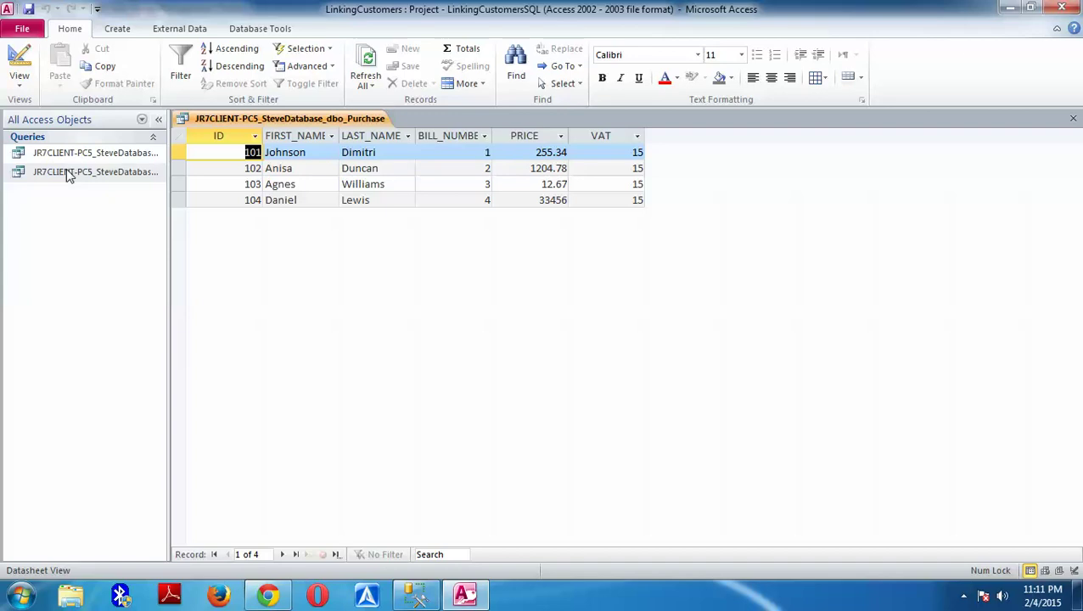
# - In Management Studio, connect Object Explorer to the server and move its window fully into view
pyautogui.click(415, 594)
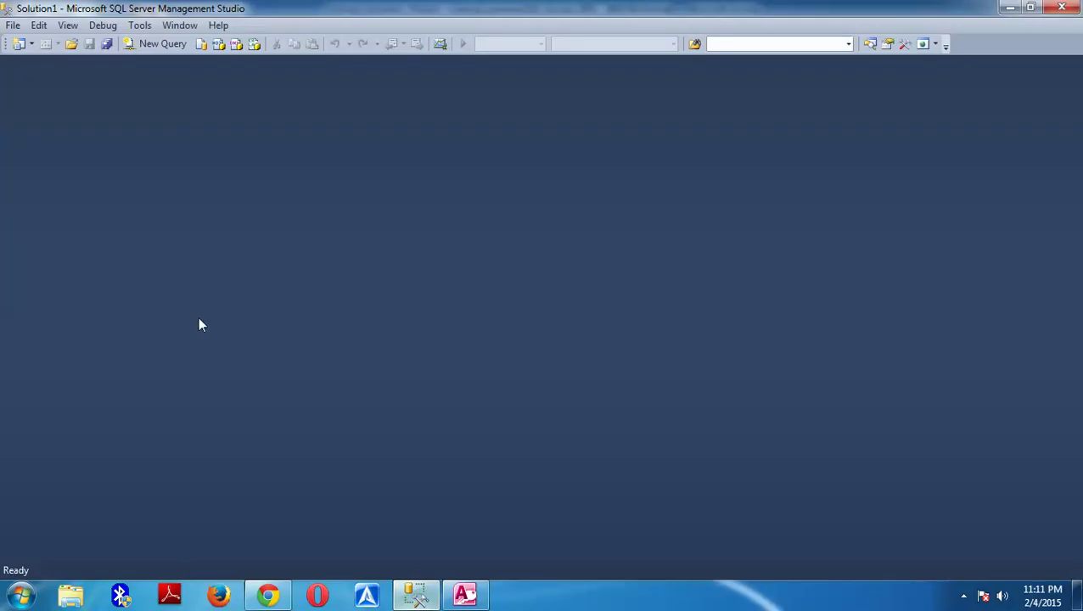
pyautogui.click(12, 26)
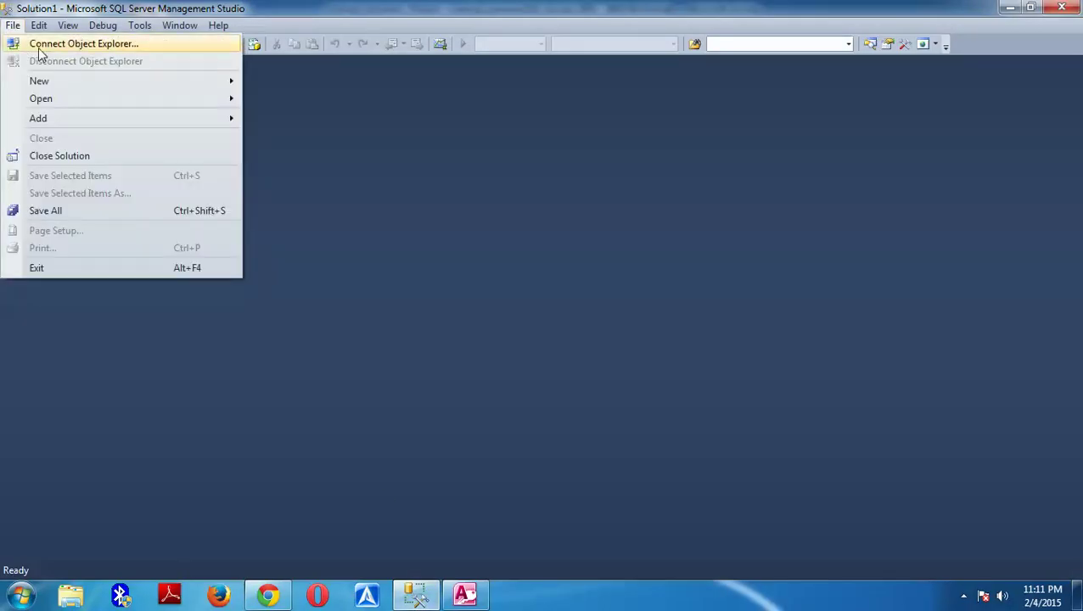
pyautogui.click(27, 42)
pyautogui.click(472, 323)
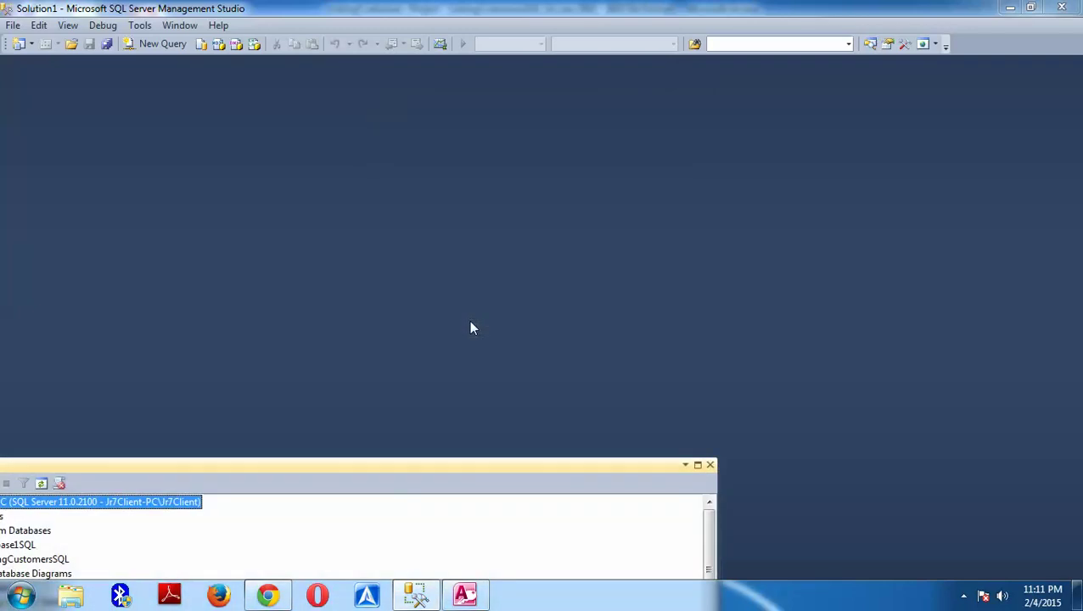
pyautogui.moveTo(319, 454); pyautogui.dragTo(543, 193)
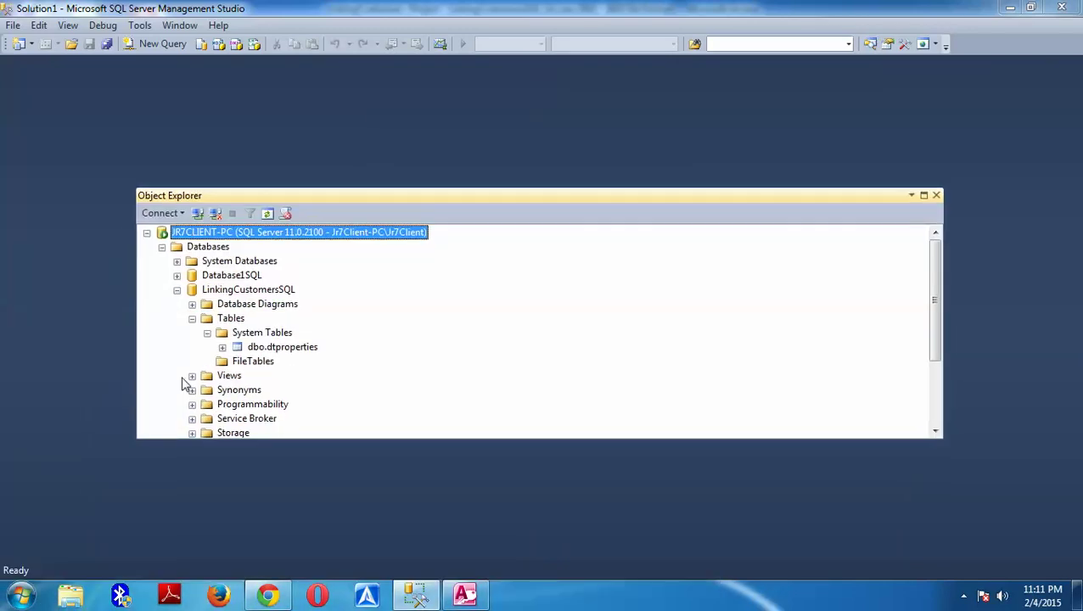
# - Collapse the LinkingCustomersSQL database and expand the tables of SteveDatabase
pyautogui.click(192, 318)
pyautogui.click(176, 289)
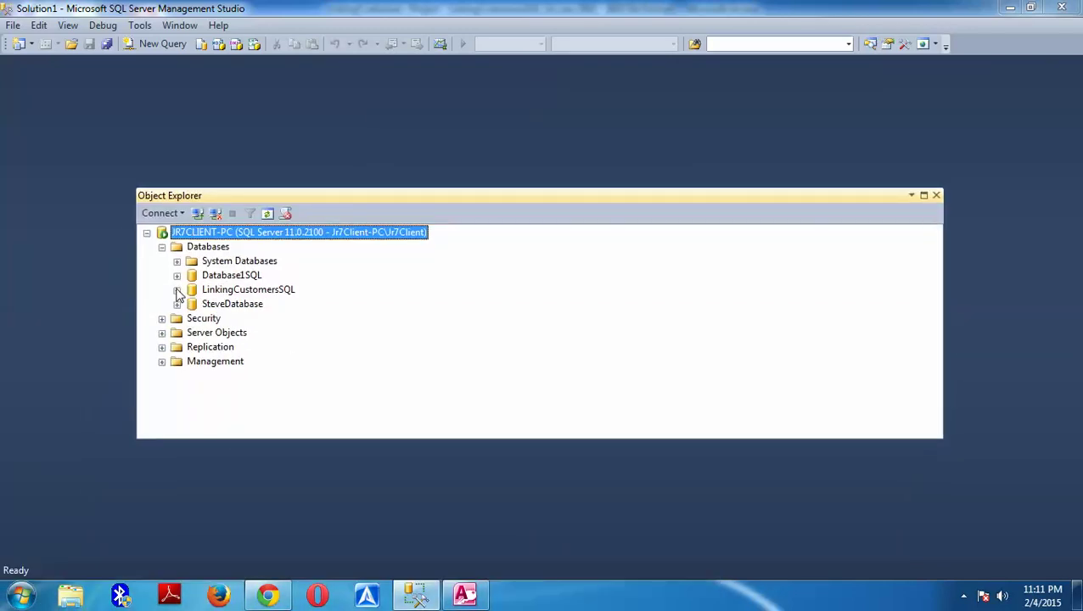
pyautogui.click(176, 304)
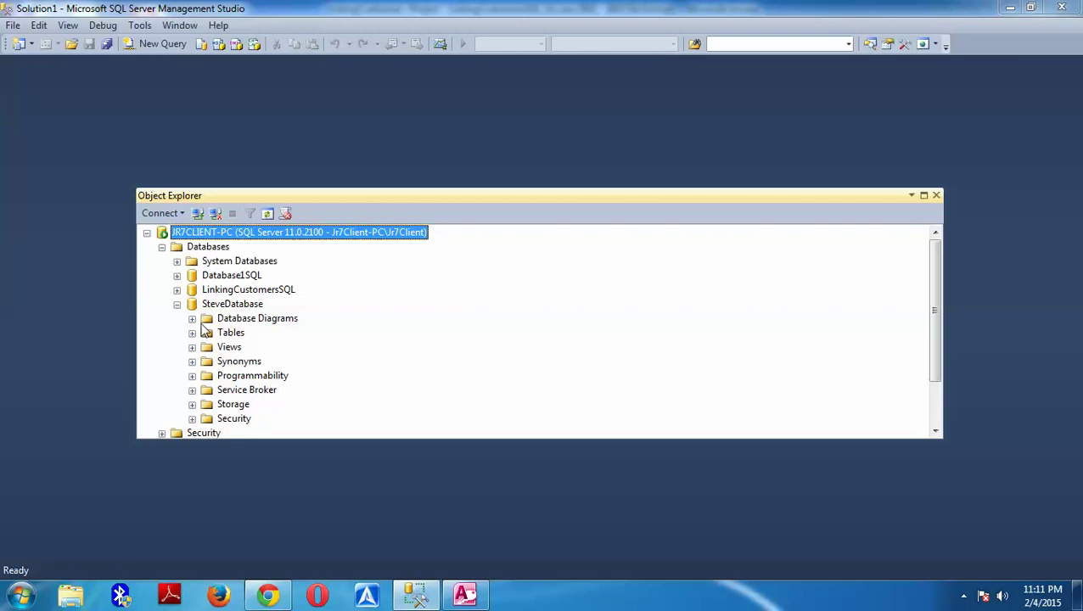
pyautogui.click(193, 332)
# - Query the top 1000 rows of dbo.Purchase in SteveDatabase and move Object Explorer off the query results
pyautogui.click(277, 392)
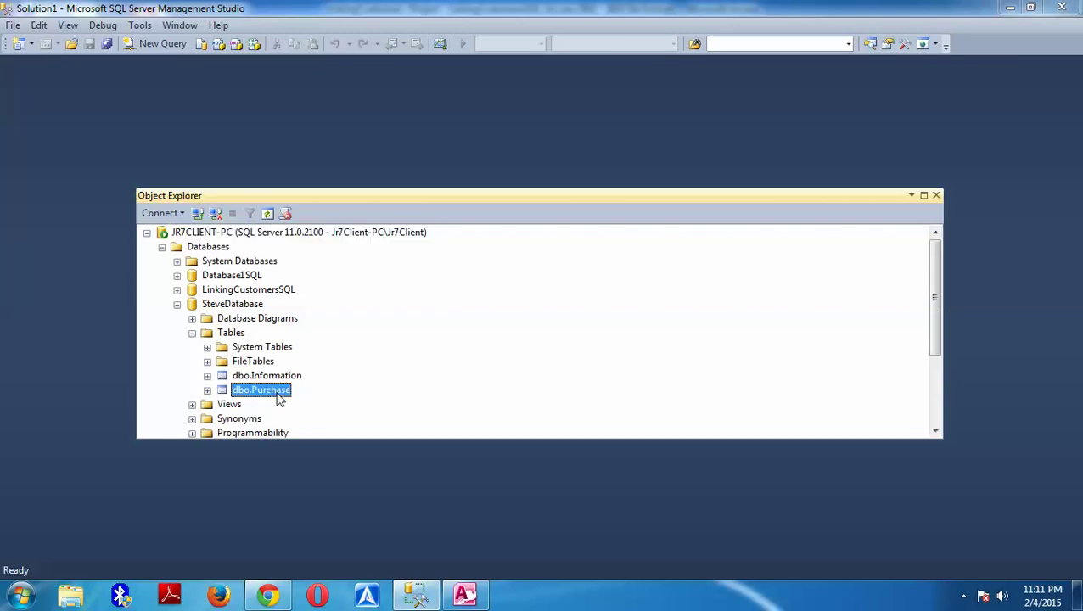
pyautogui.rightClick(278, 393)
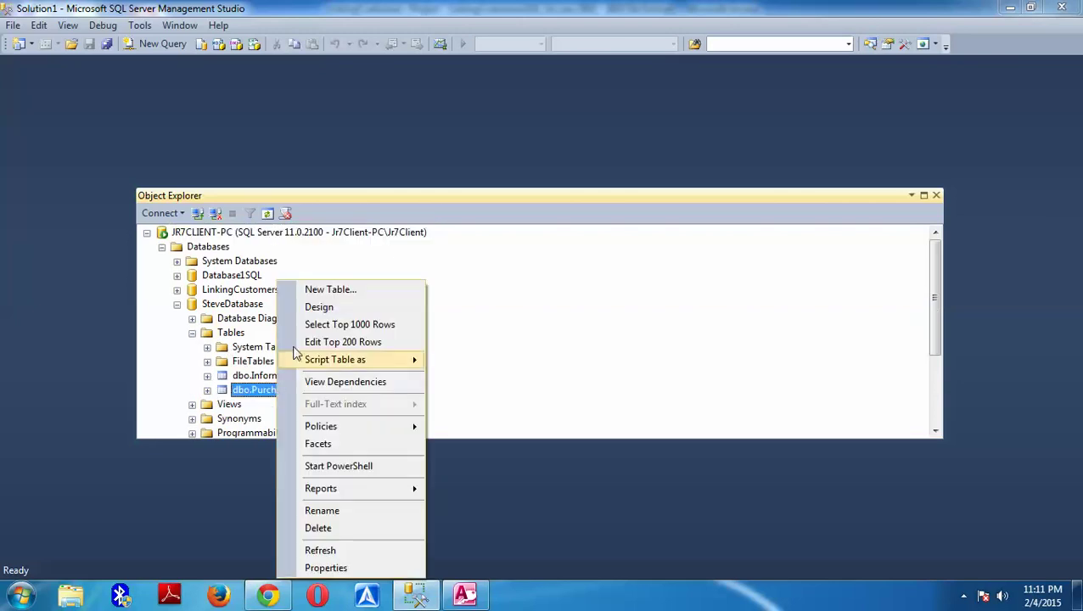
pyautogui.click(313, 325)
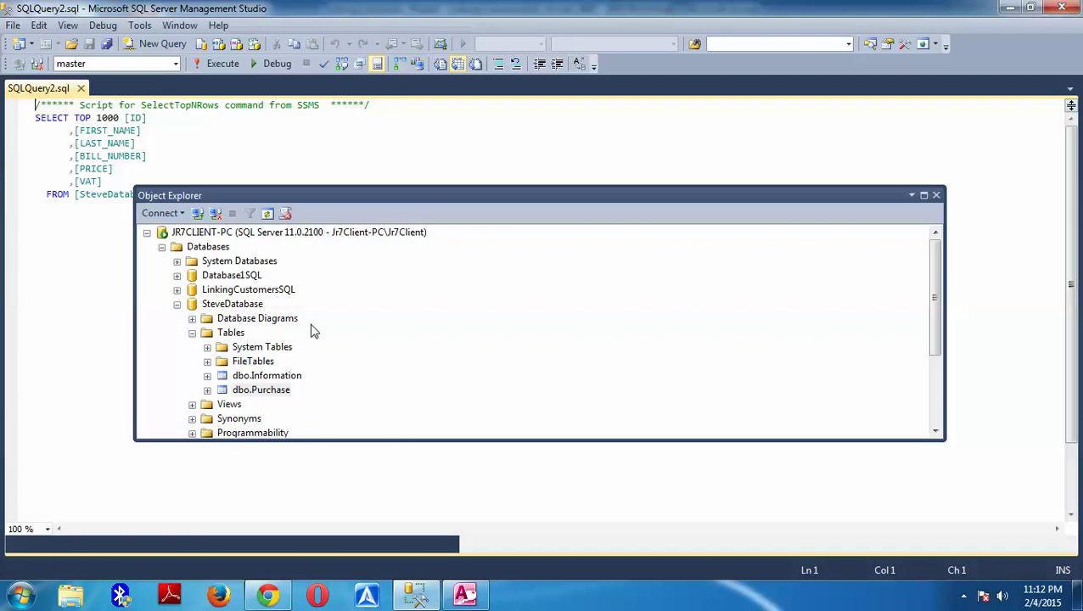
pyautogui.moveTo(579, 194); pyautogui.dragTo(976, 64)
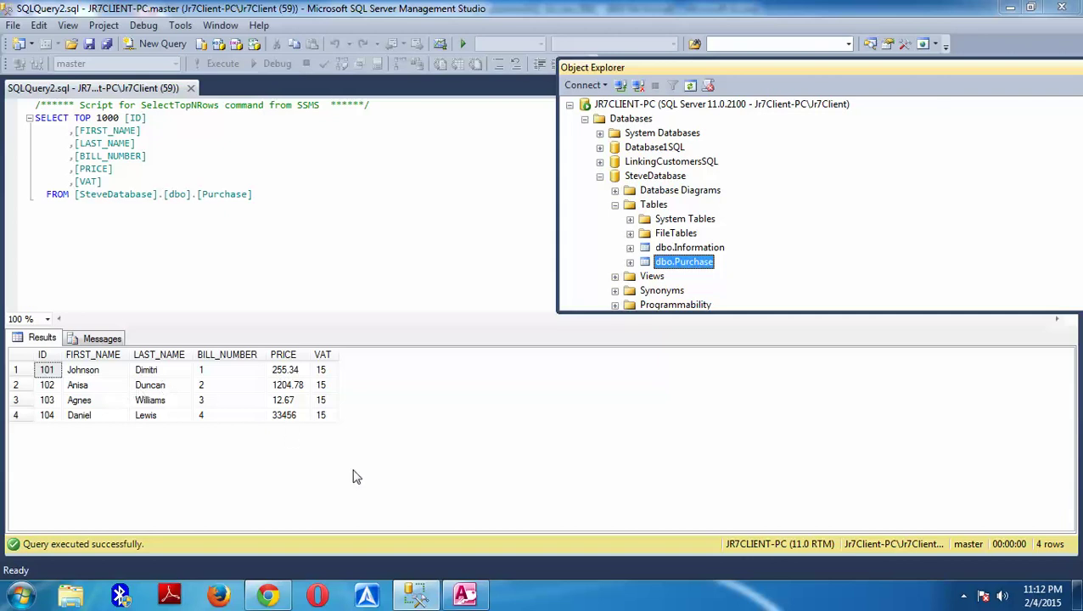
# - Switch to Access and open the linked Information query
pyautogui.click(464, 595)
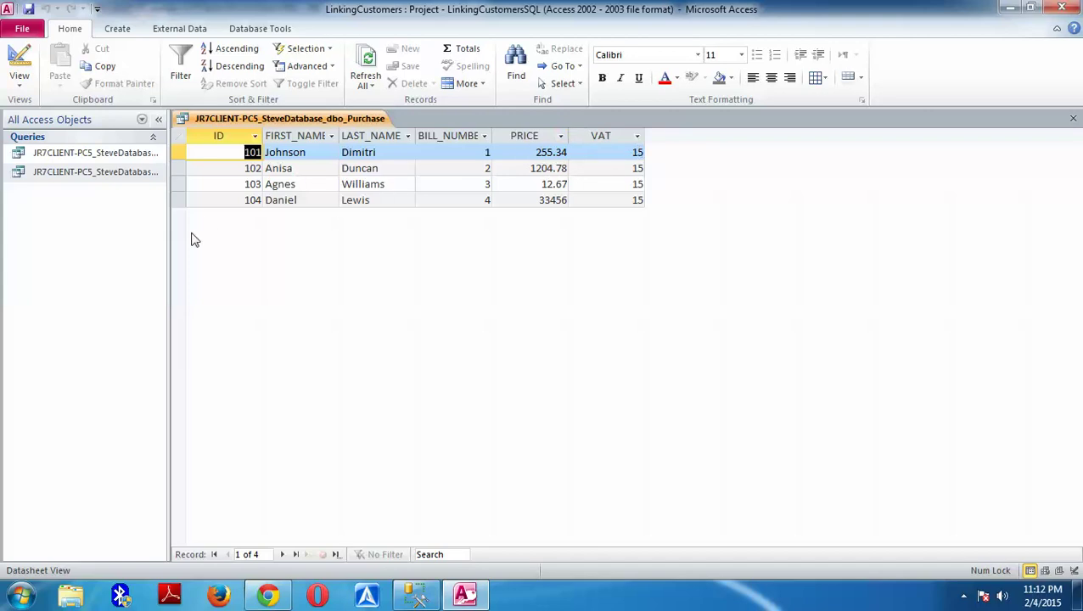
pyautogui.click(91, 154)
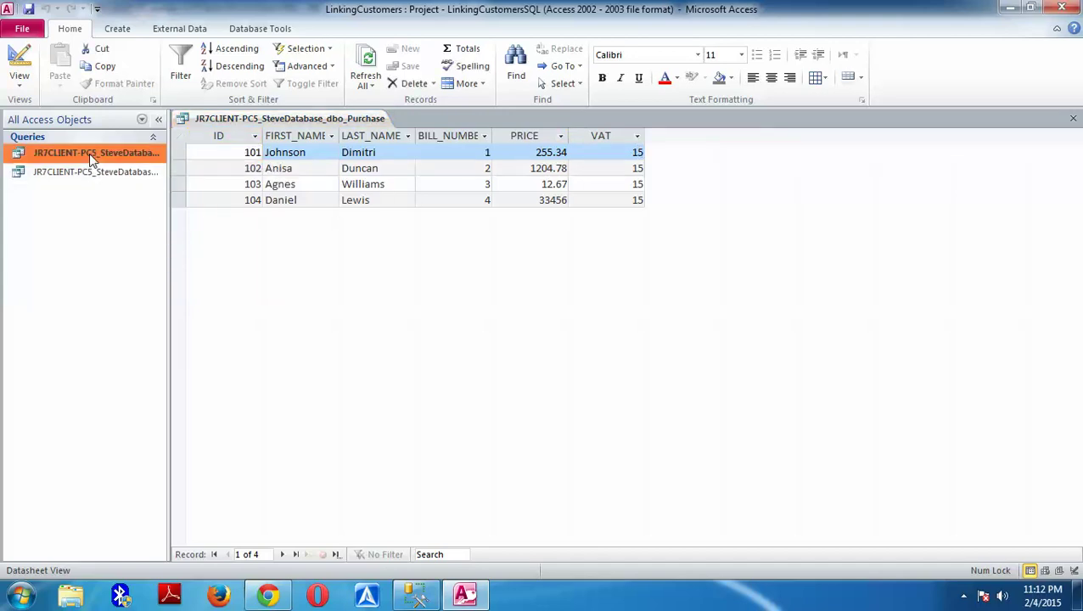
pyautogui.doubleClick(91, 154)
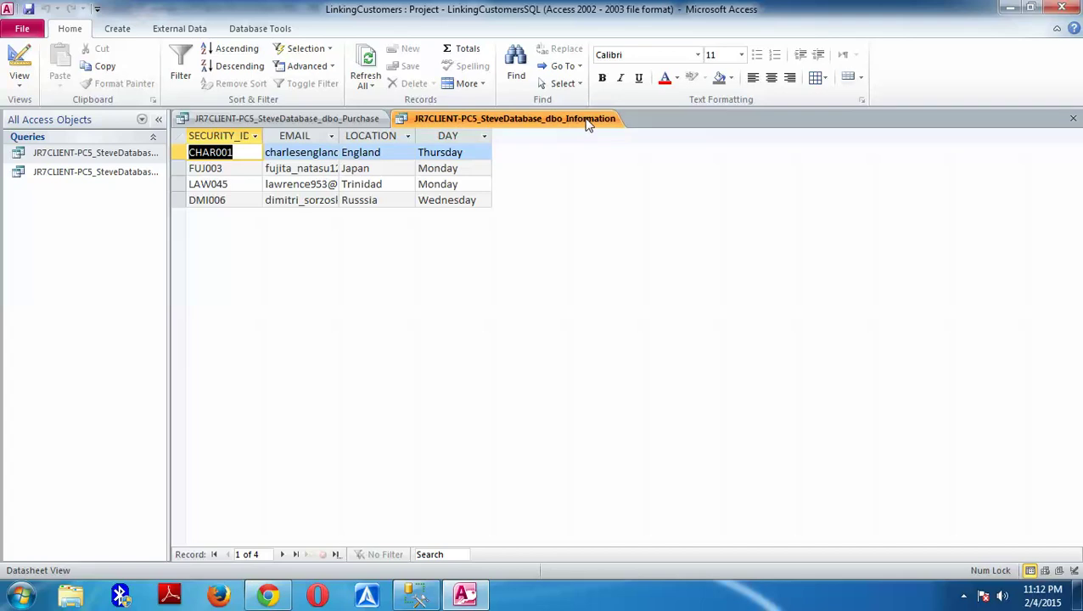
# - In Management Studio, query the top 1000 rows of dbo.Information in SteveDatabase and widen the SECURITY_ID results column
pyautogui.click(415, 596)
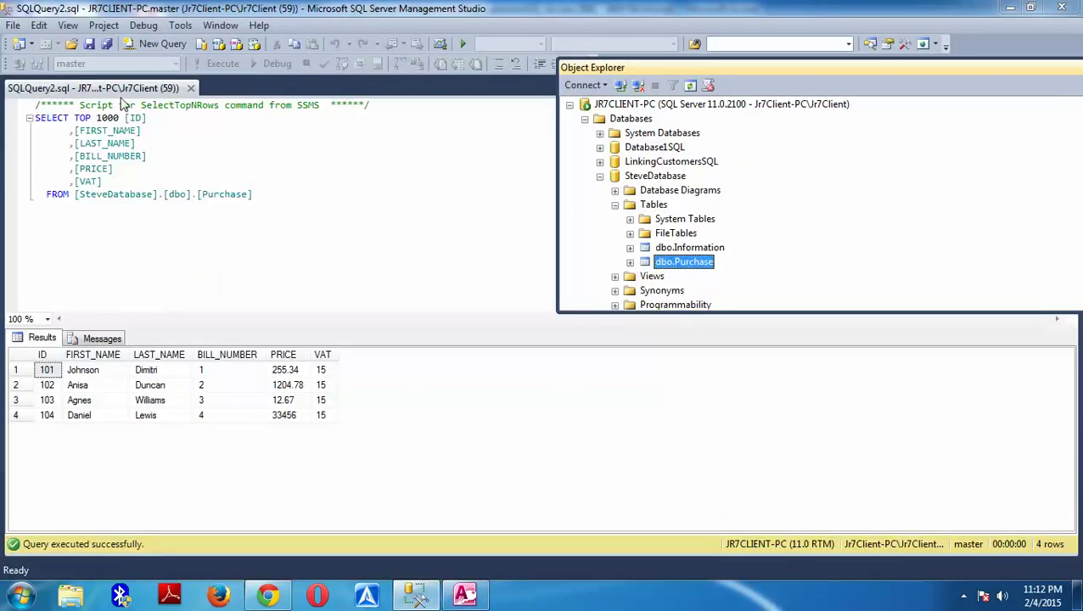
pyautogui.click(689, 249)
pyautogui.rightClick(689, 248)
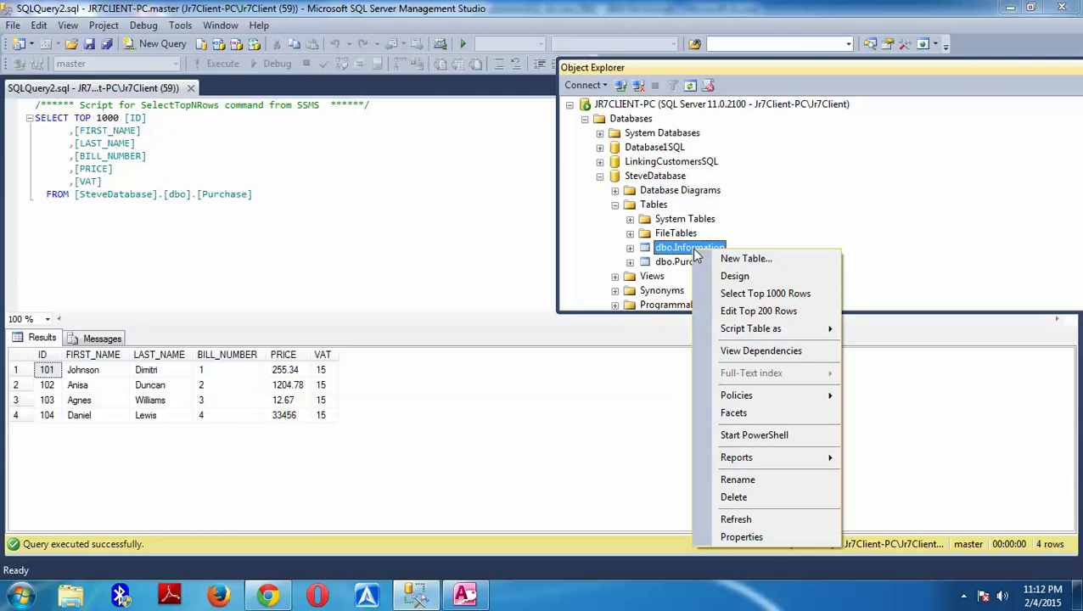
pyautogui.click(731, 293)
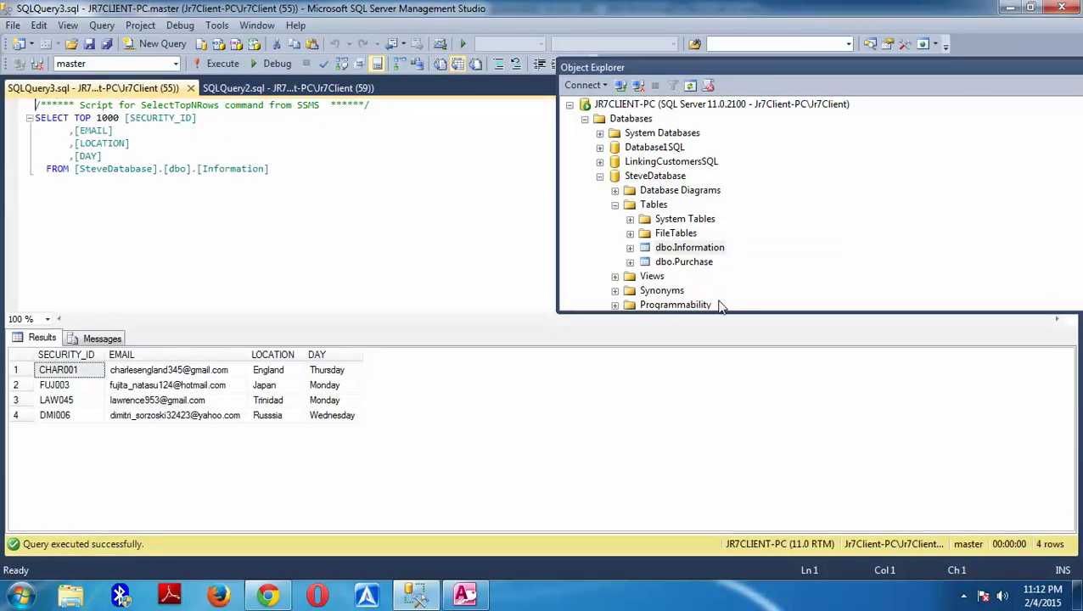
pyautogui.click(109, 354)
pyautogui.moveTo(105, 354); pyautogui.dragTo(207, 354)
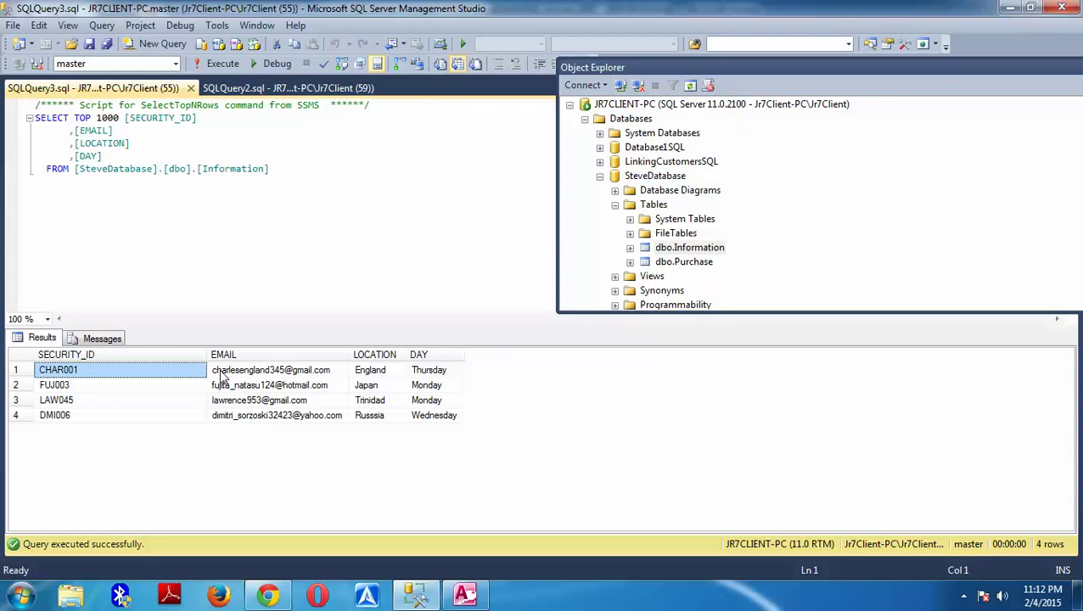
pyautogui.click(464, 594)
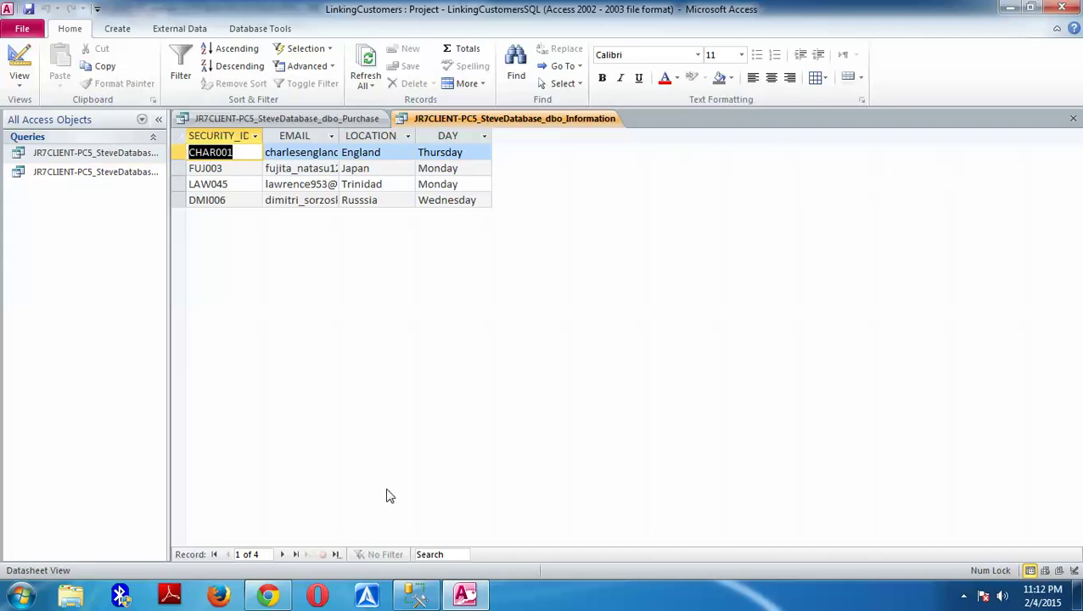
pyautogui.click(22, 29)
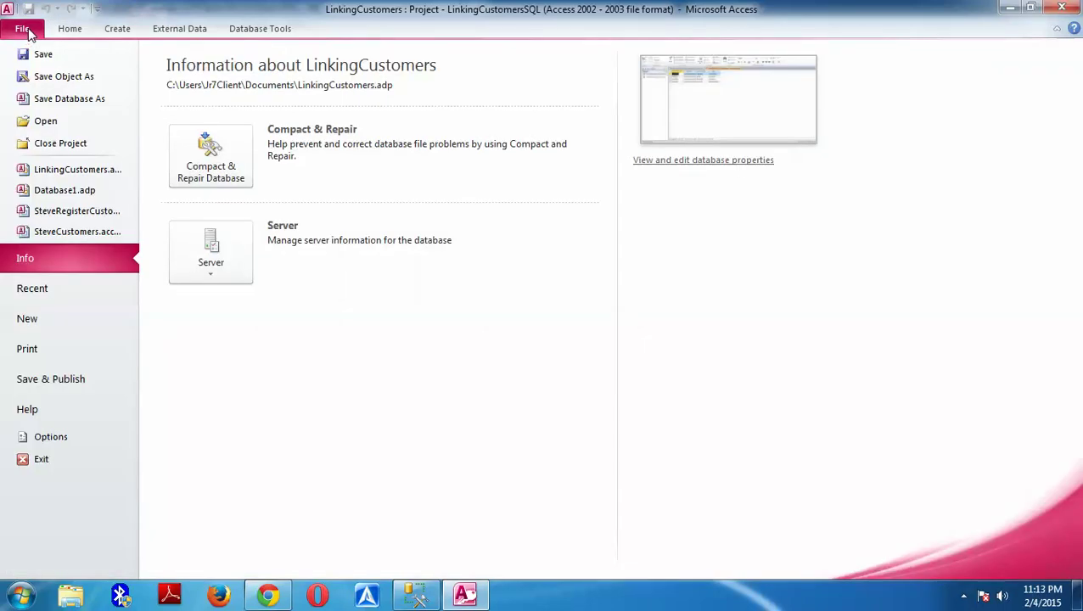
pyautogui.click(68, 79)
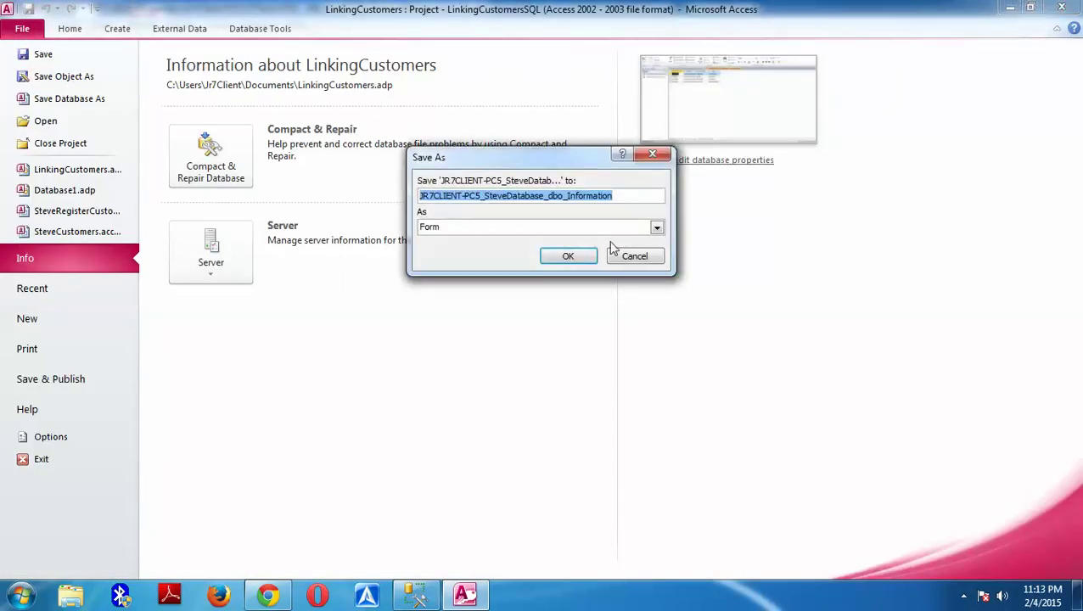
pyautogui.click(634, 258)
pyautogui.press('Escape')
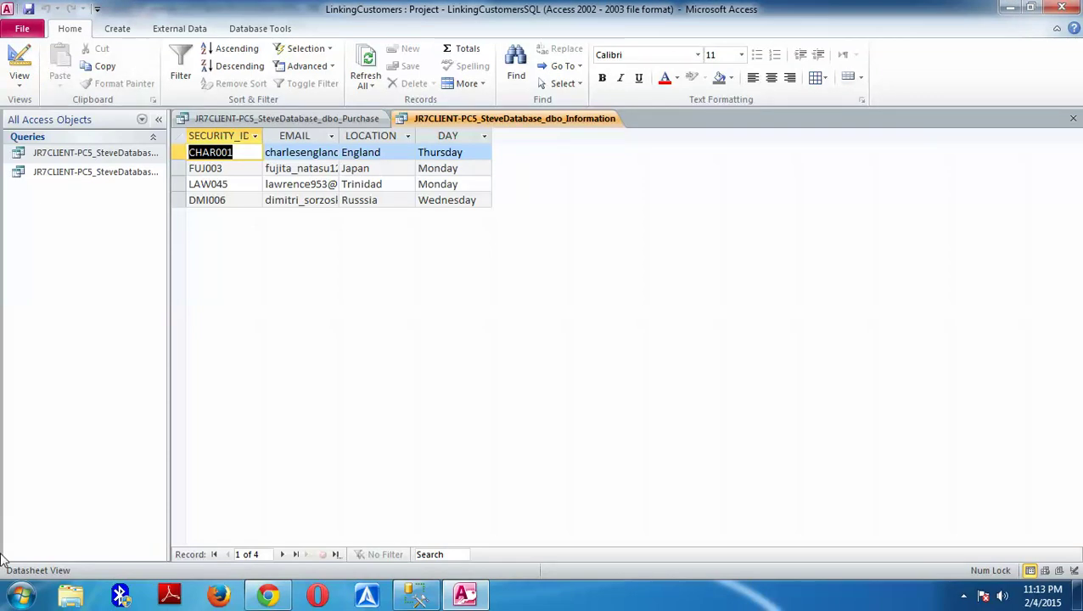
# - Open the Documents library, cut the LinkingCustomers project file, and minimize the folder window
pyautogui.click(20, 594)
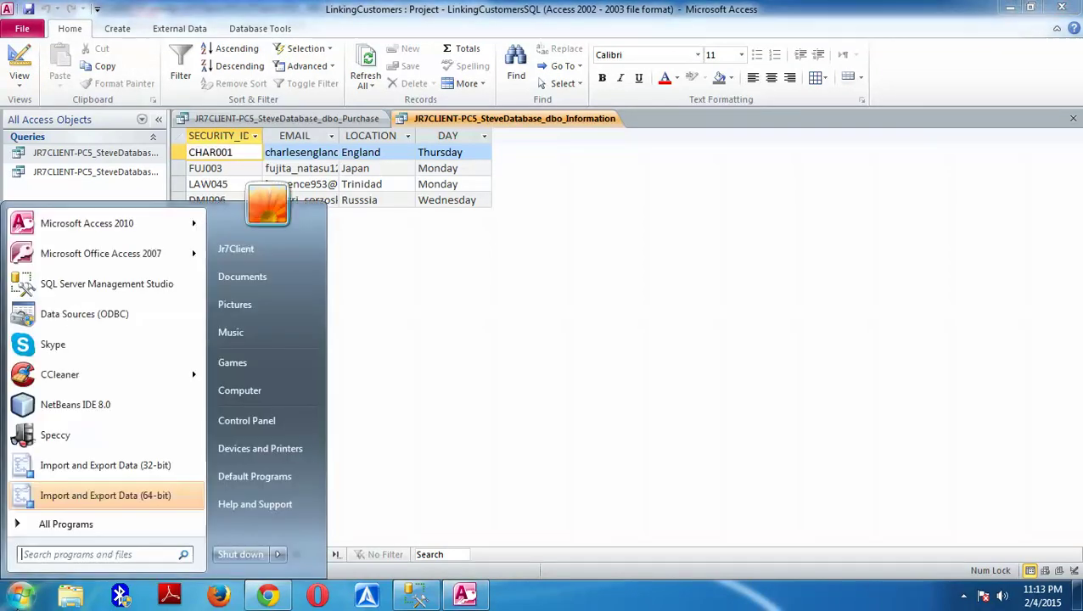
pyautogui.click(254, 275)
pyautogui.scroll(-3, 350, 318)
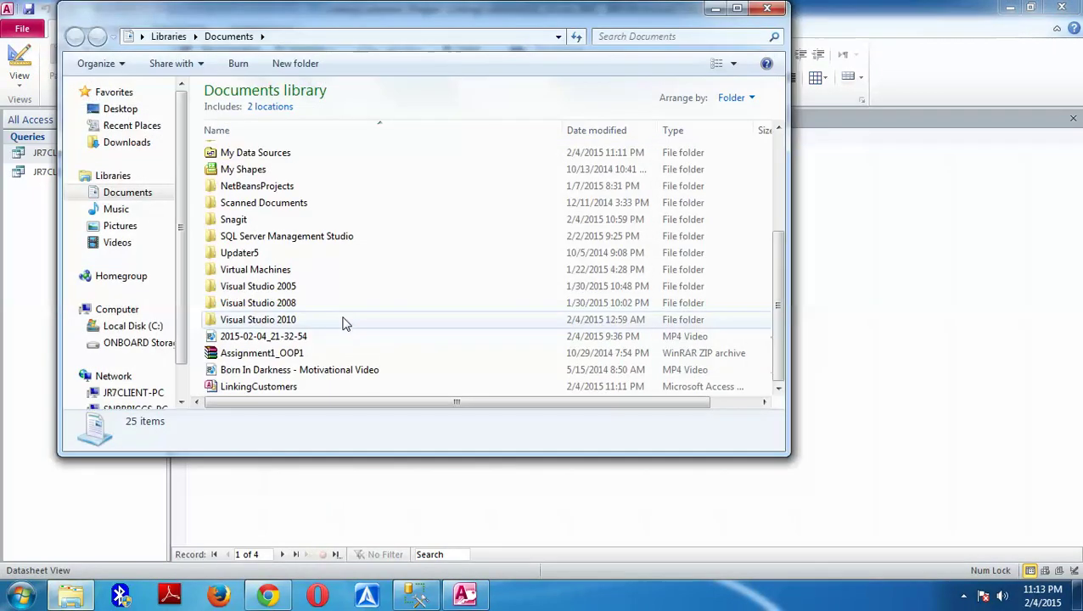
pyautogui.click(265, 388)
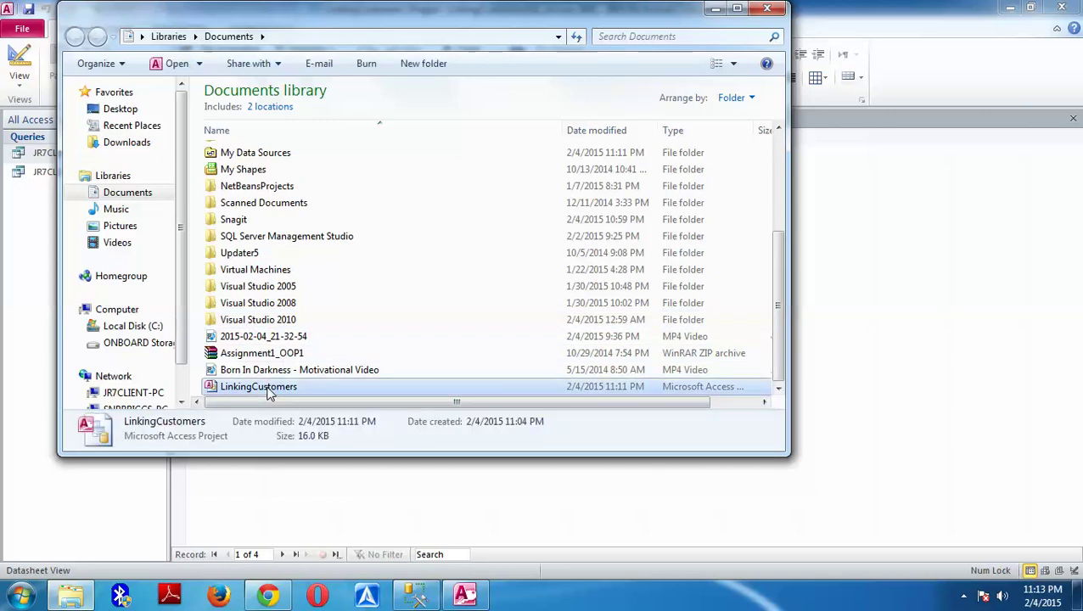
pyautogui.rightClick(268, 393)
pyautogui.click(331, 250)
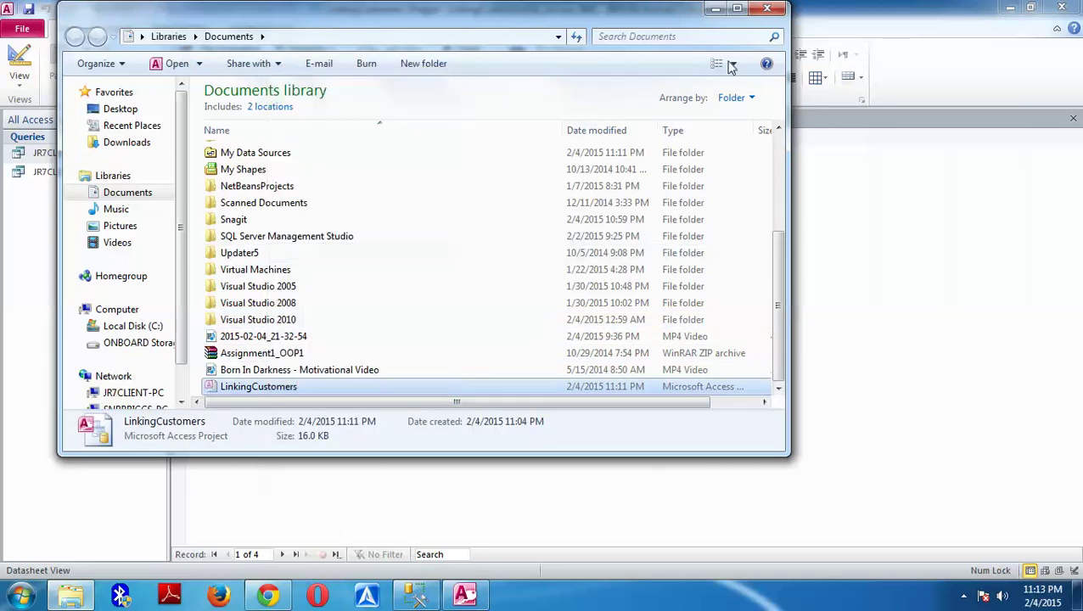
pyautogui.click(715, 8)
# - Copy the LinkingCustomers project file from the Documents library and paste it onto the desktop
pyautogui.click(21, 594)
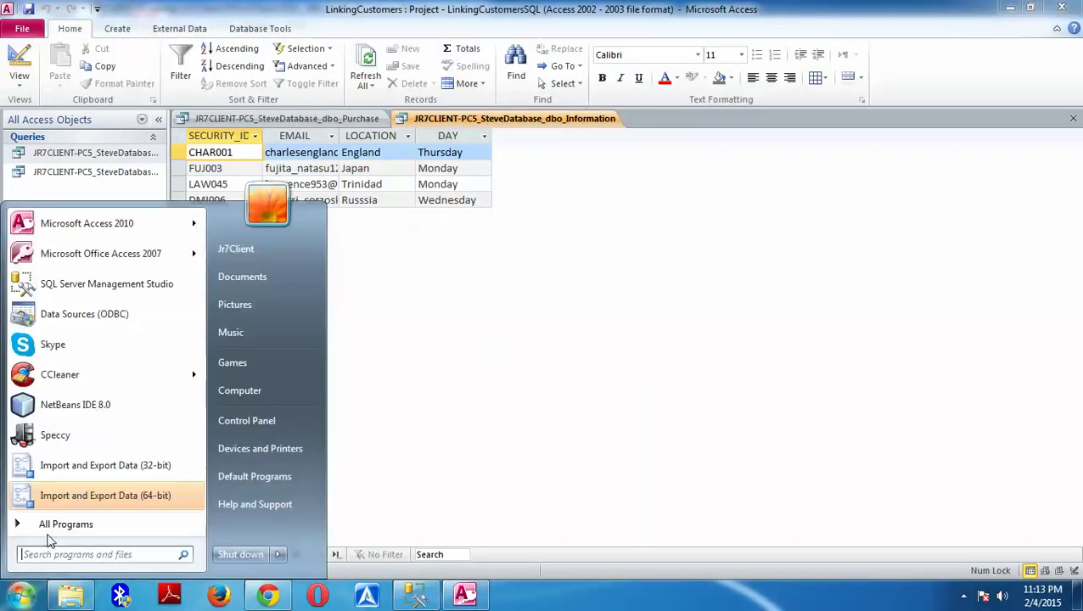
pyautogui.click(253, 282)
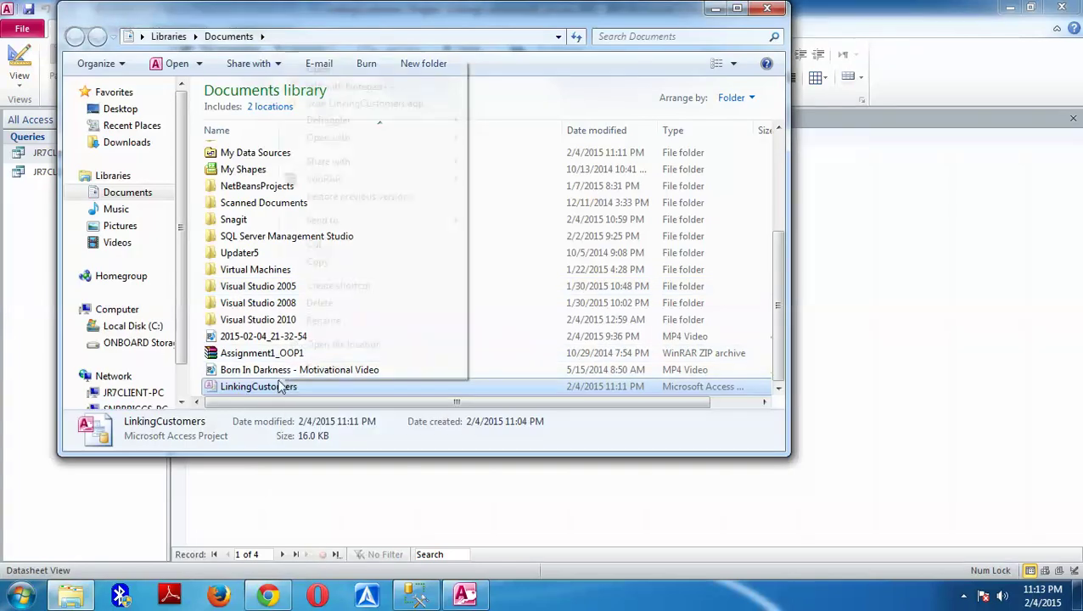
pyautogui.rightClick(282, 385)
pyautogui.click(314, 261)
pyautogui.click(713, 8)
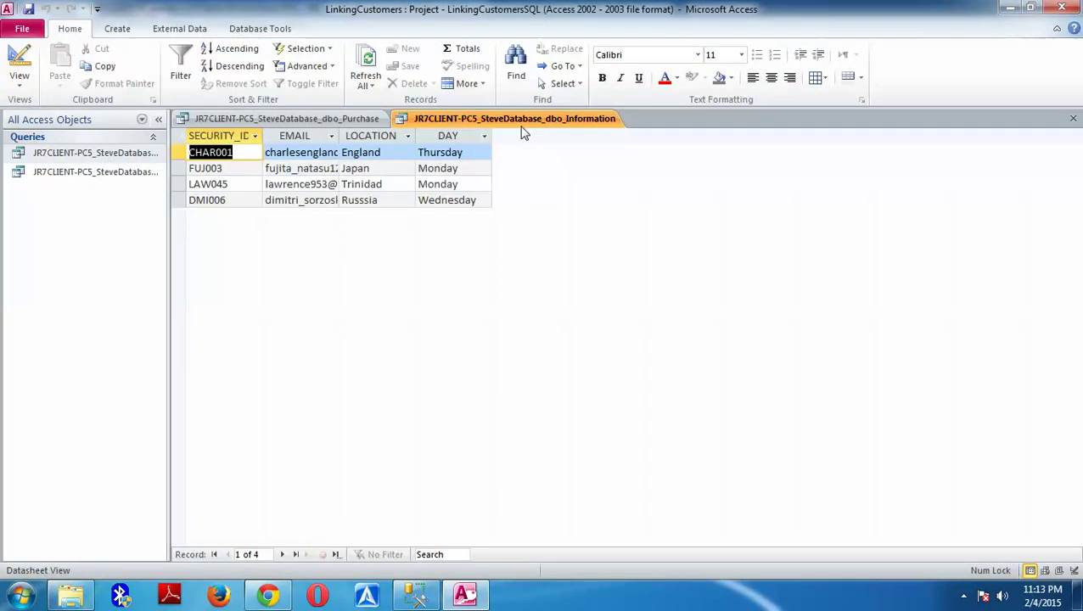
pyautogui.click(1008, 8)
pyautogui.click(1008, 8)
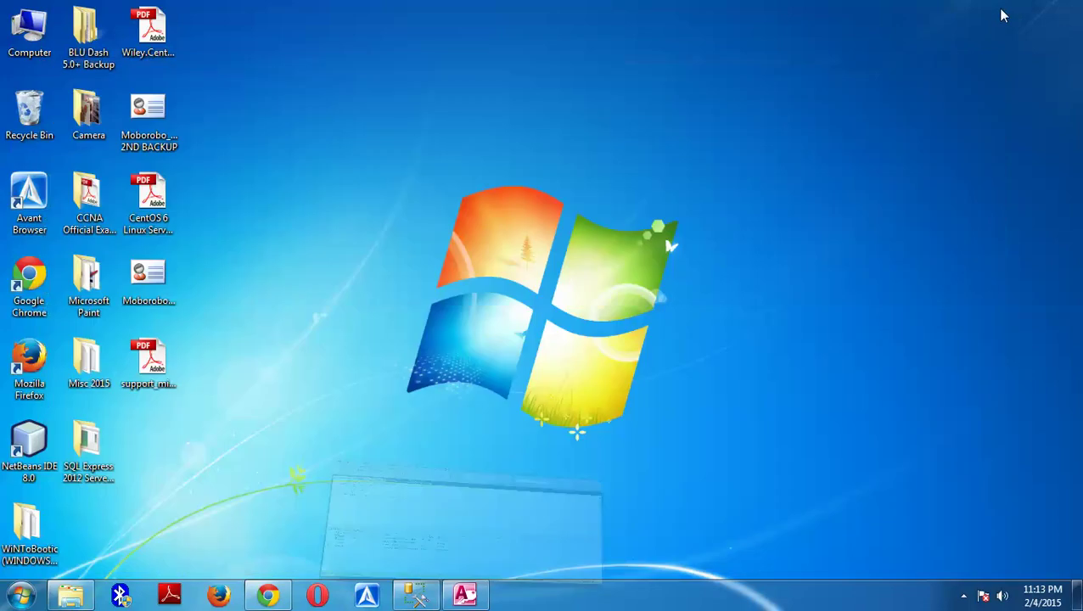
pyautogui.rightClick(370, 222)
pyautogui.click(411, 309)
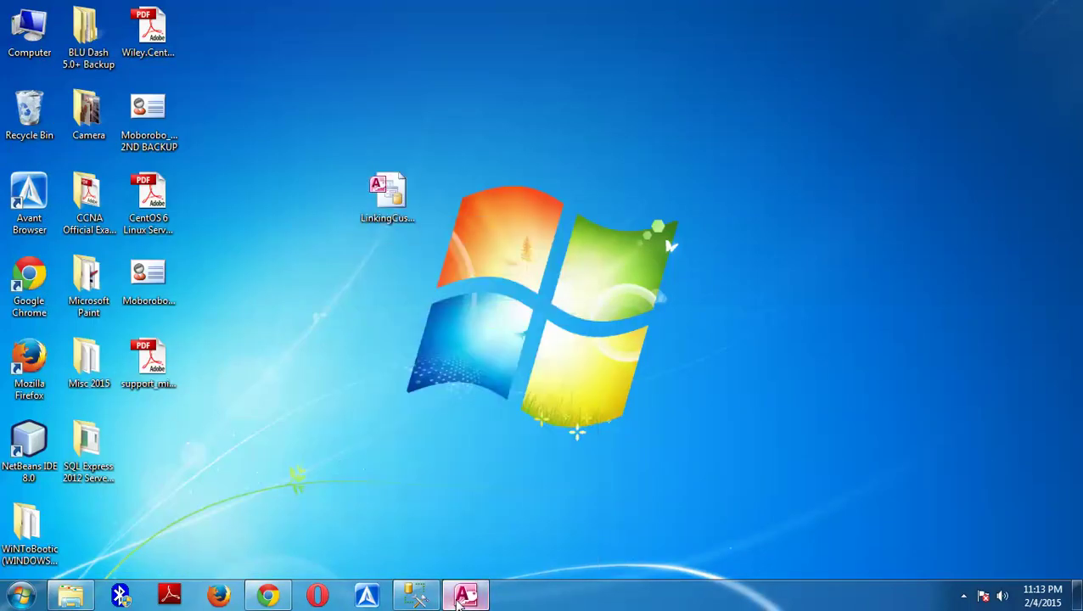
# - Open the My Data Sources folder in the Documents library and select the JR7CLIENT-PC SteveDatabase Purchase connection file
pyautogui.click(462, 594)
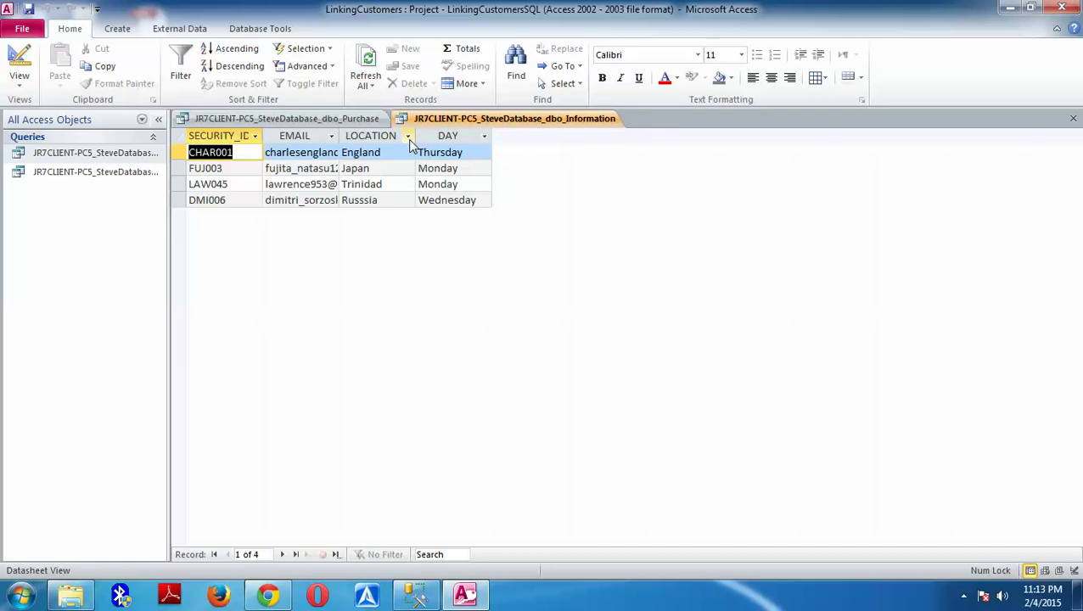
pyautogui.click(20, 595)
pyautogui.click(239, 278)
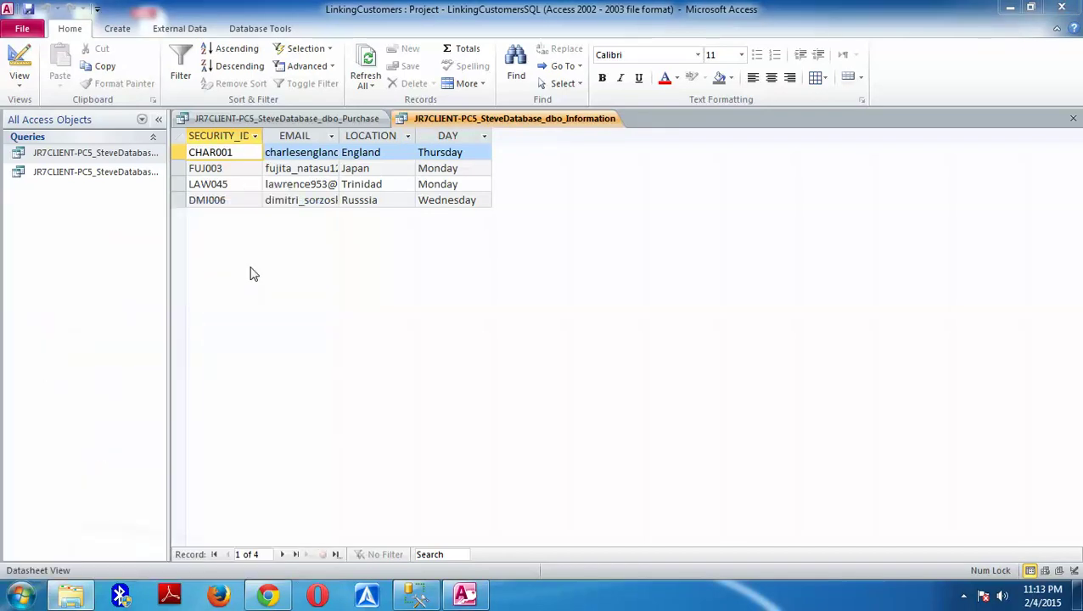
pyautogui.scroll(3, 266, 184)
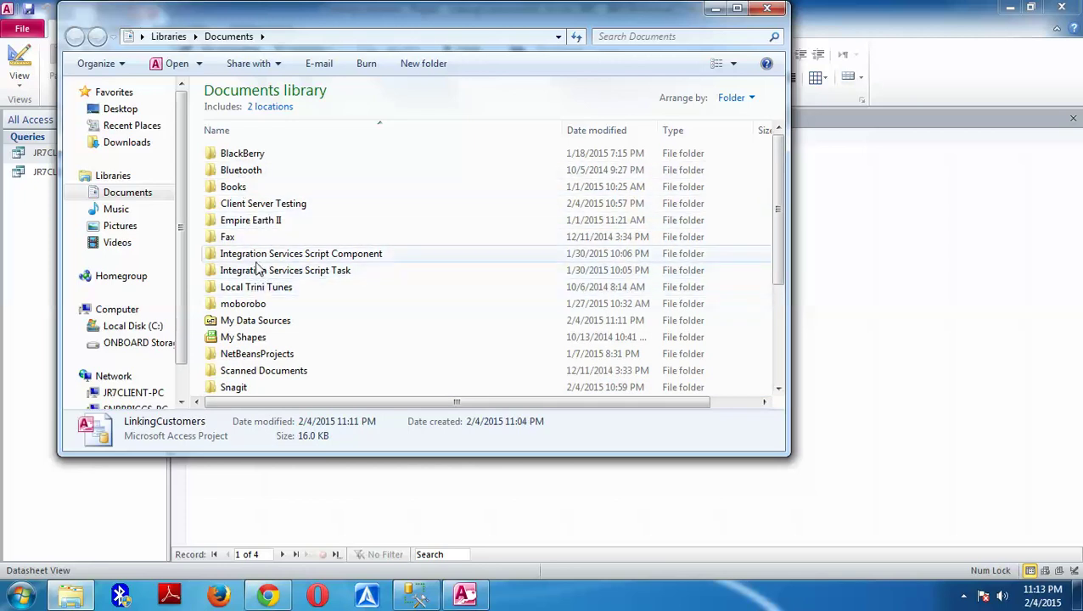
pyautogui.doubleClick(270, 323)
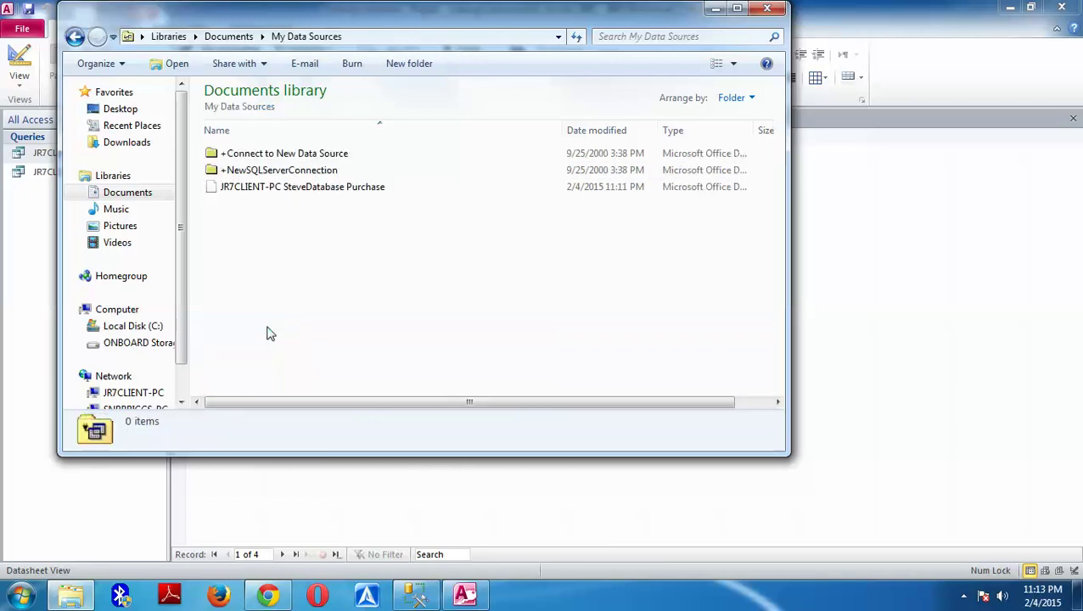
pyautogui.click(270, 187)
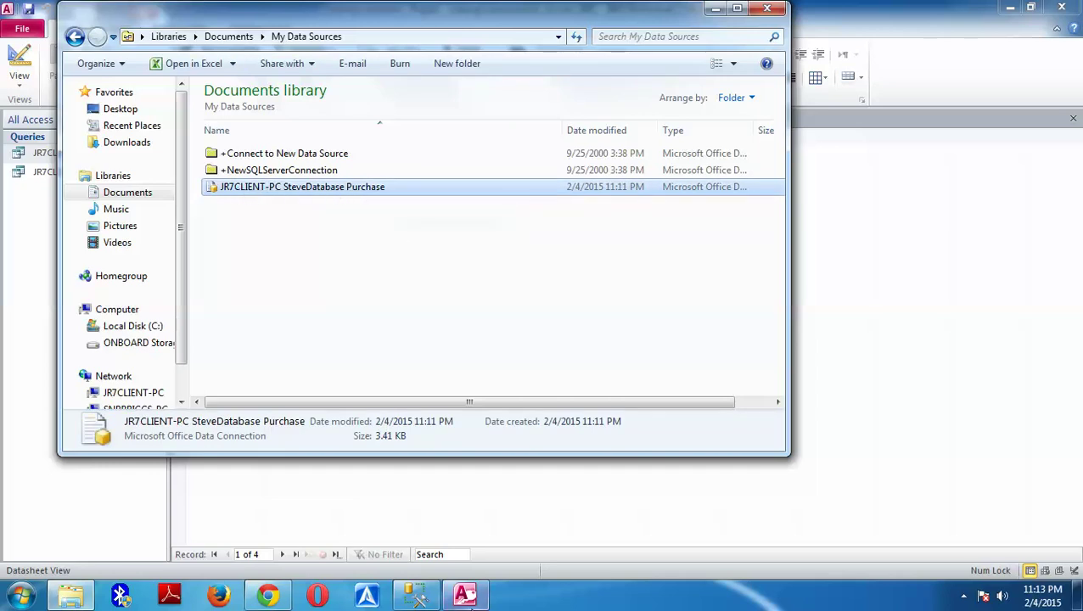
# - Open the SteveDatabase Purchase connection file in Excel with data connections enabled
pyautogui.doubleClick(337, 188)
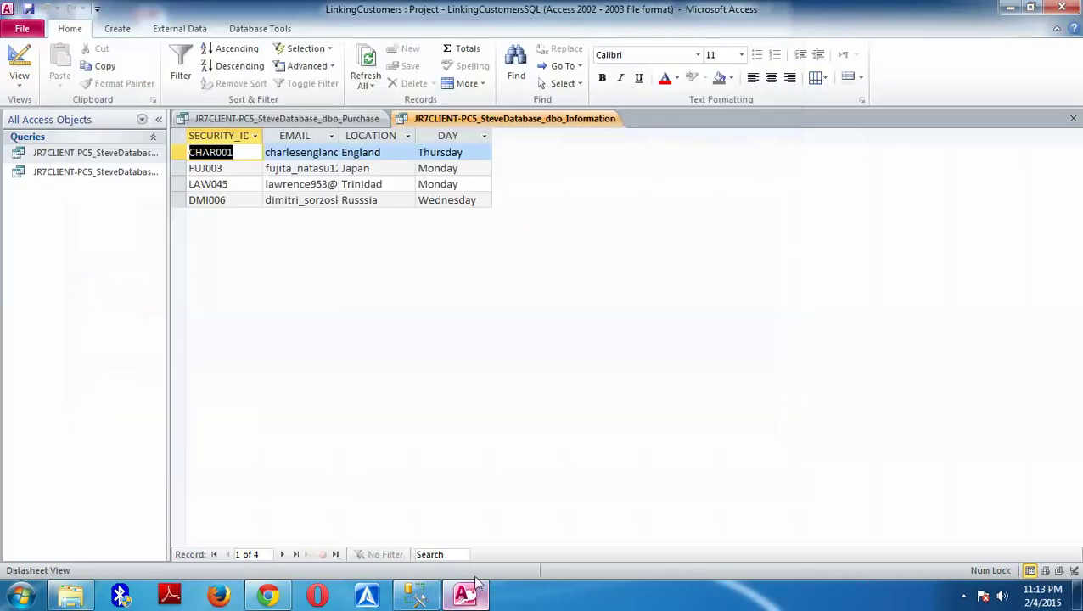
pyautogui.click(1009, 7)
pyautogui.rightClick(288, 186)
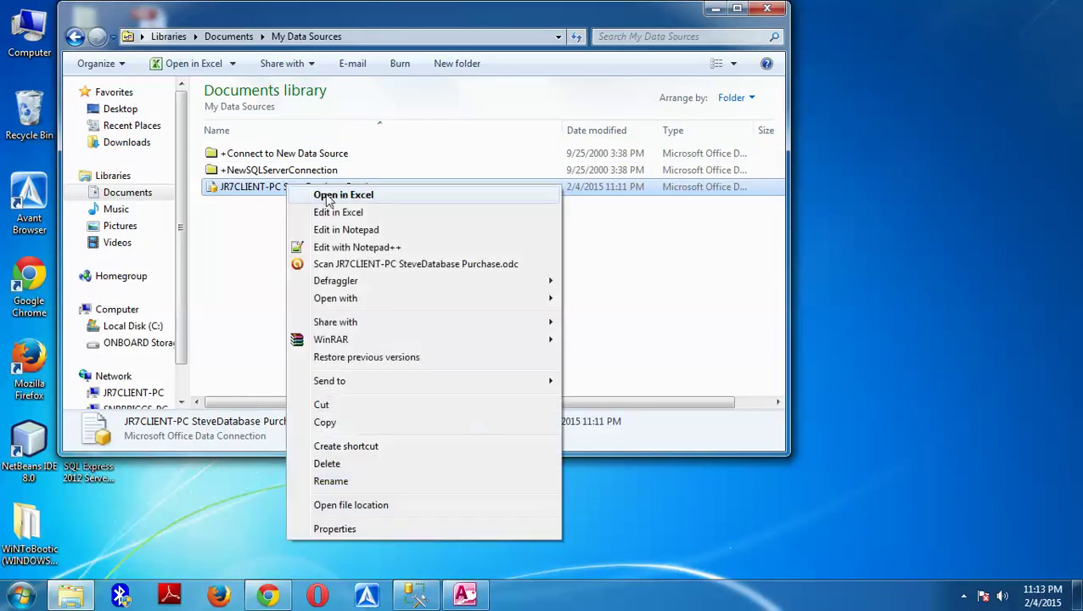
pyautogui.click(330, 197)
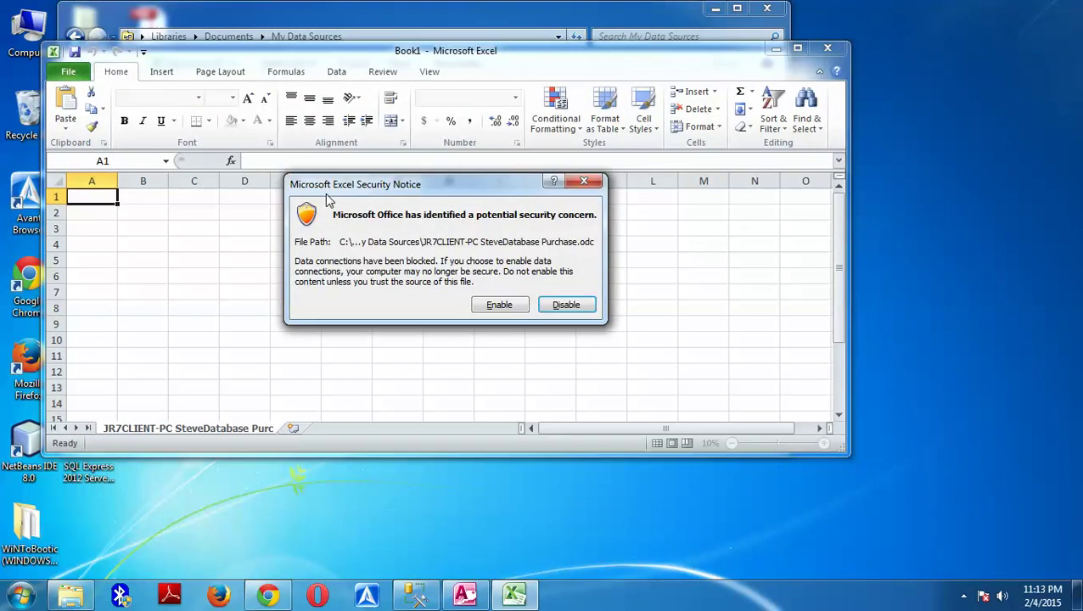
pyautogui.click(496, 305)
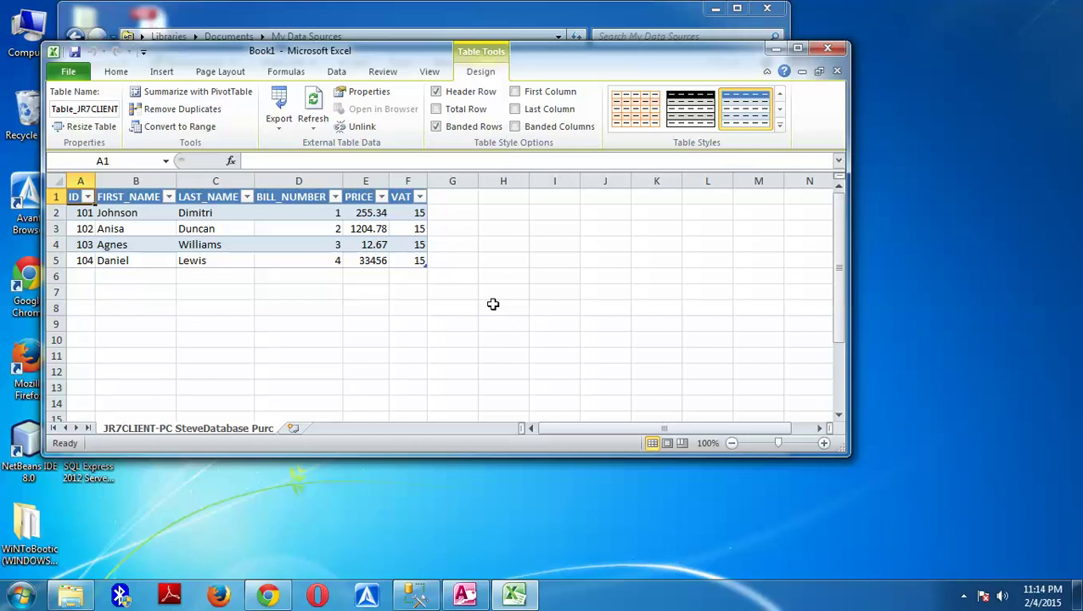
# - Compare the linked Purchase query in Access with the Purchase table loaded in Excel
pyautogui.click(464, 594)
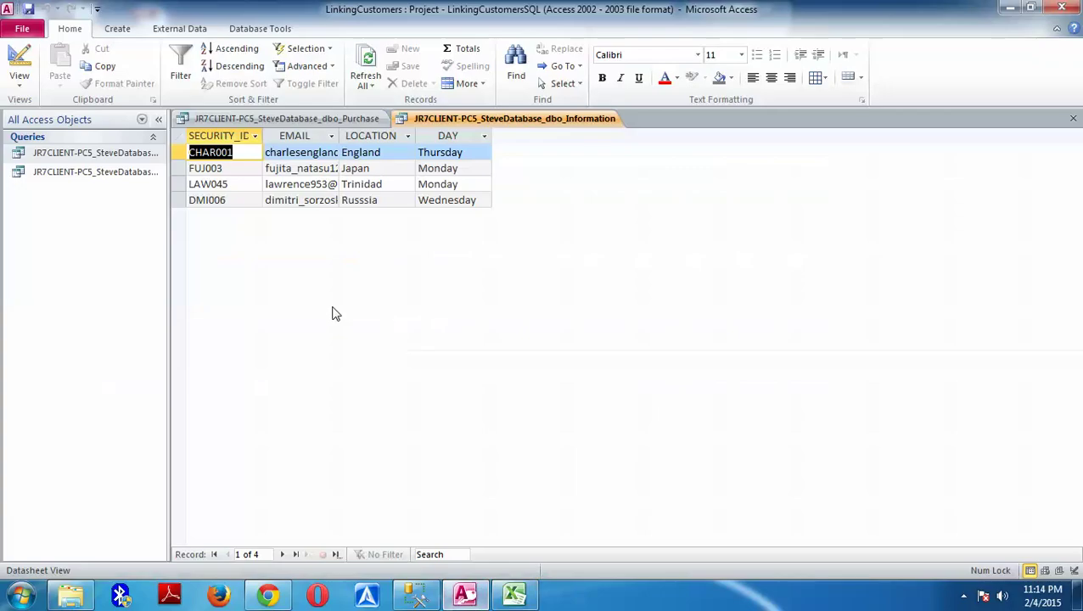
pyautogui.click(282, 119)
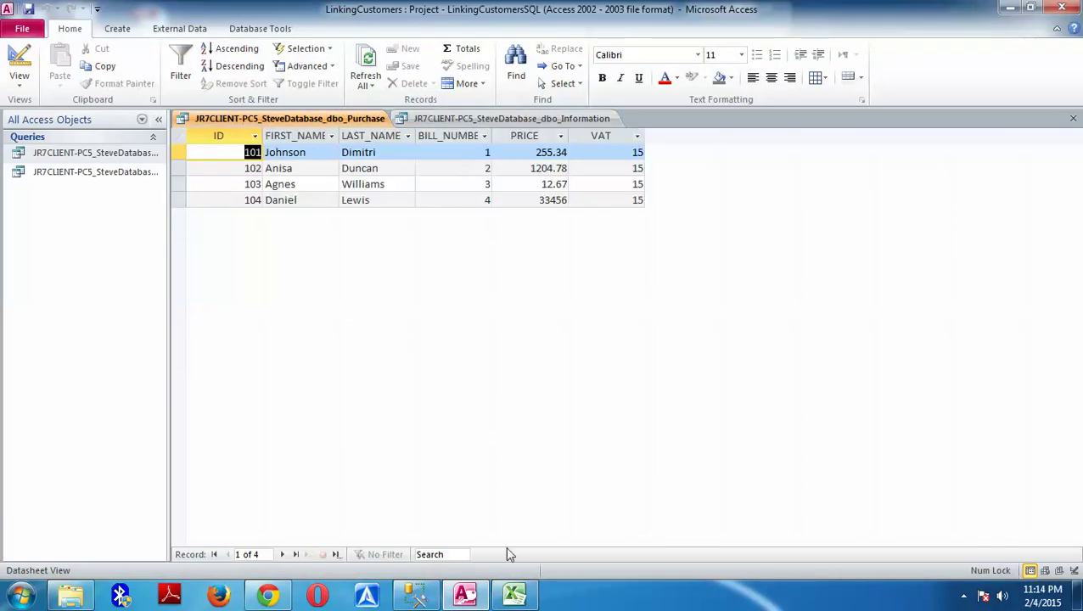
pyautogui.click(514, 594)
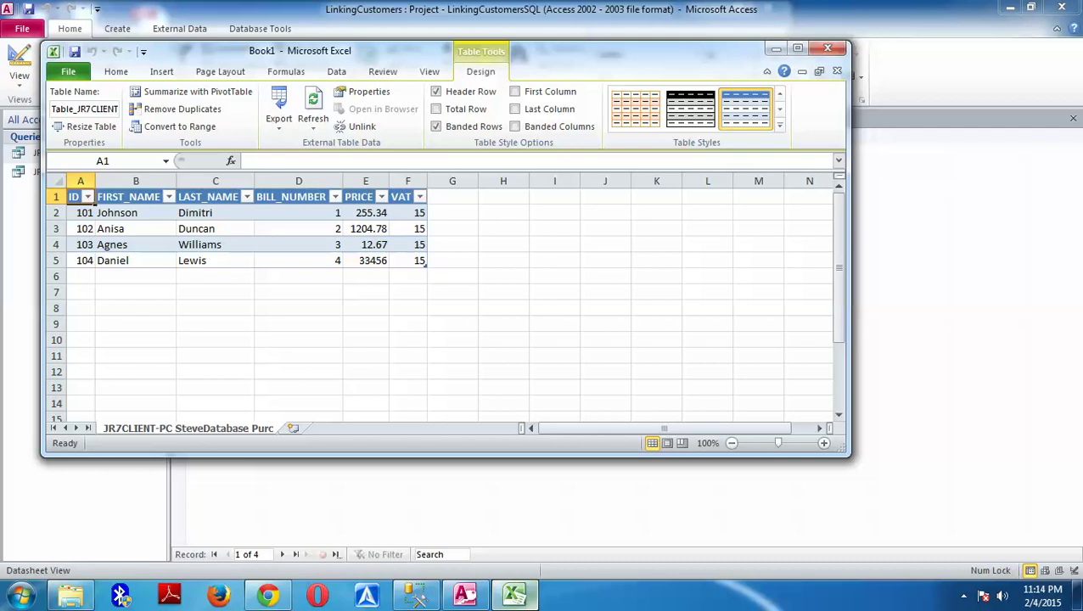
pyautogui.click(465, 594)
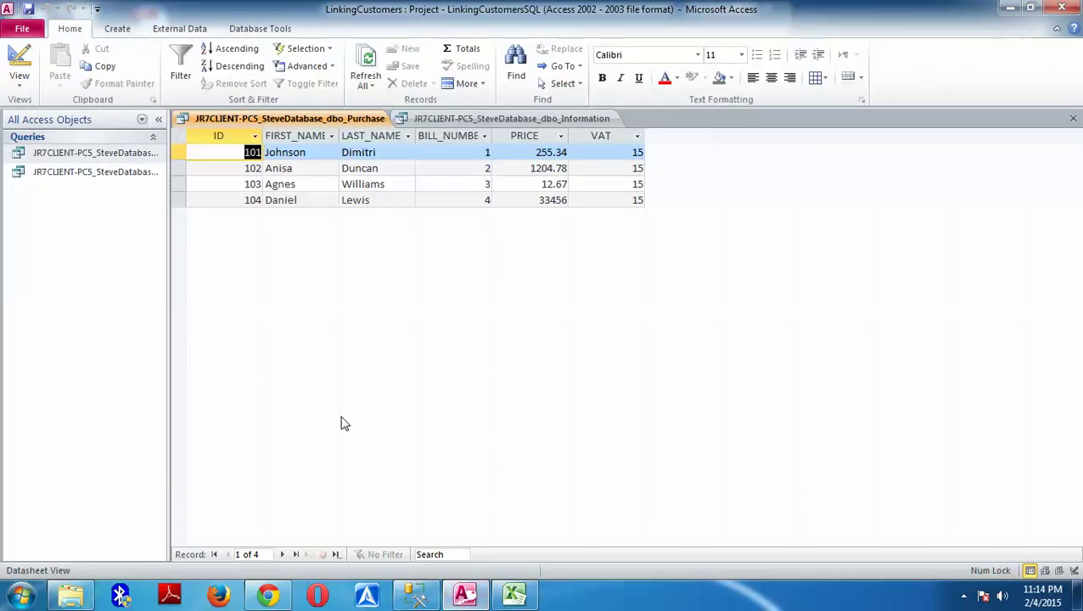
# - Switch to Management Studio and move the Object Explorer window fully into view
pyautogui.click(415, 594)
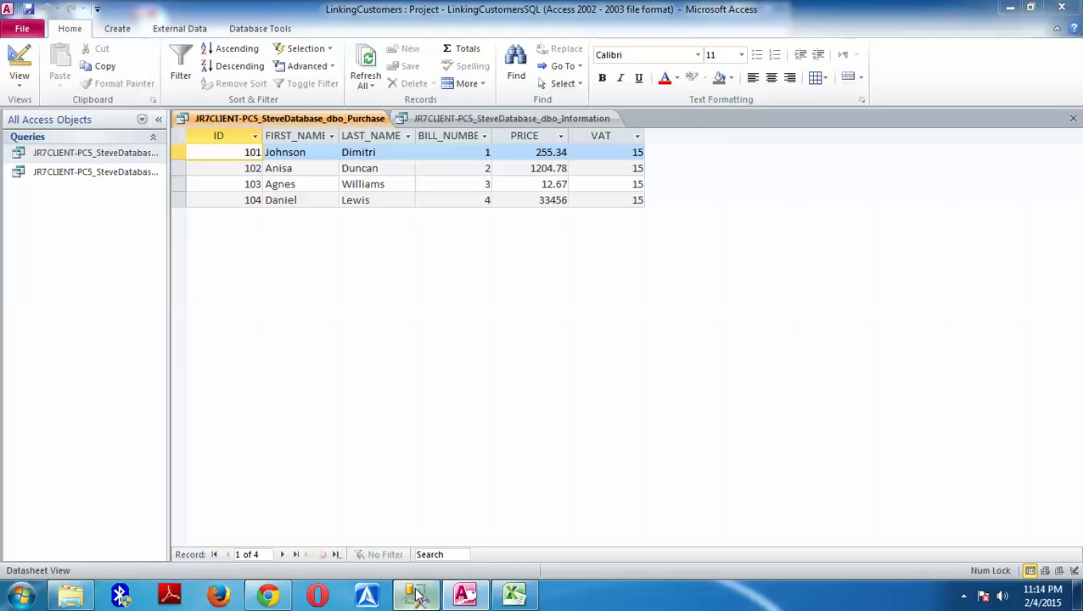
pyautogui.moveTo(929, 69); pyautogui.dragTo(587, 46)
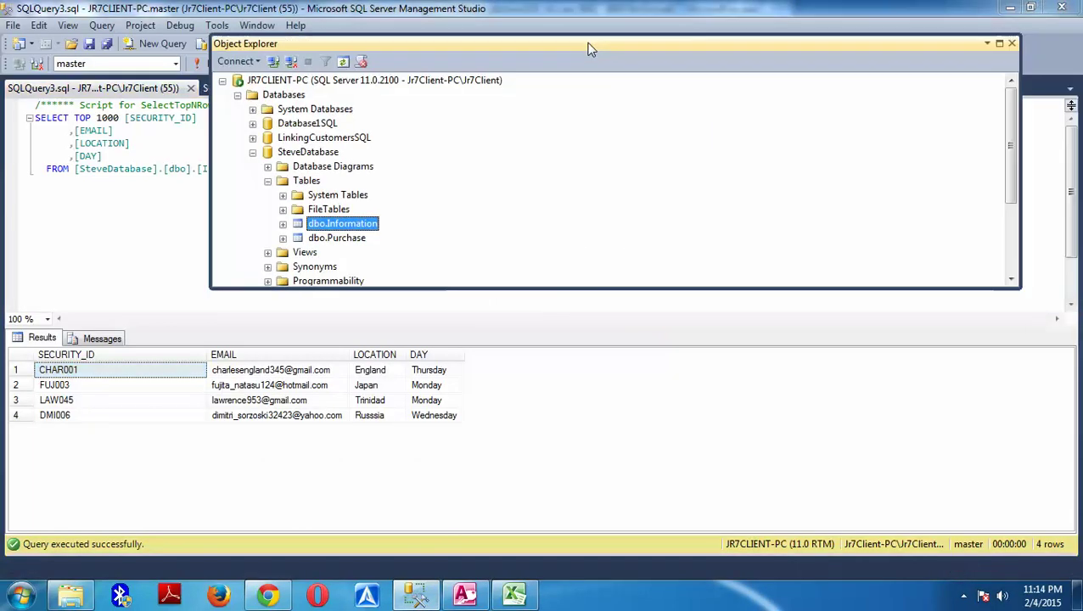